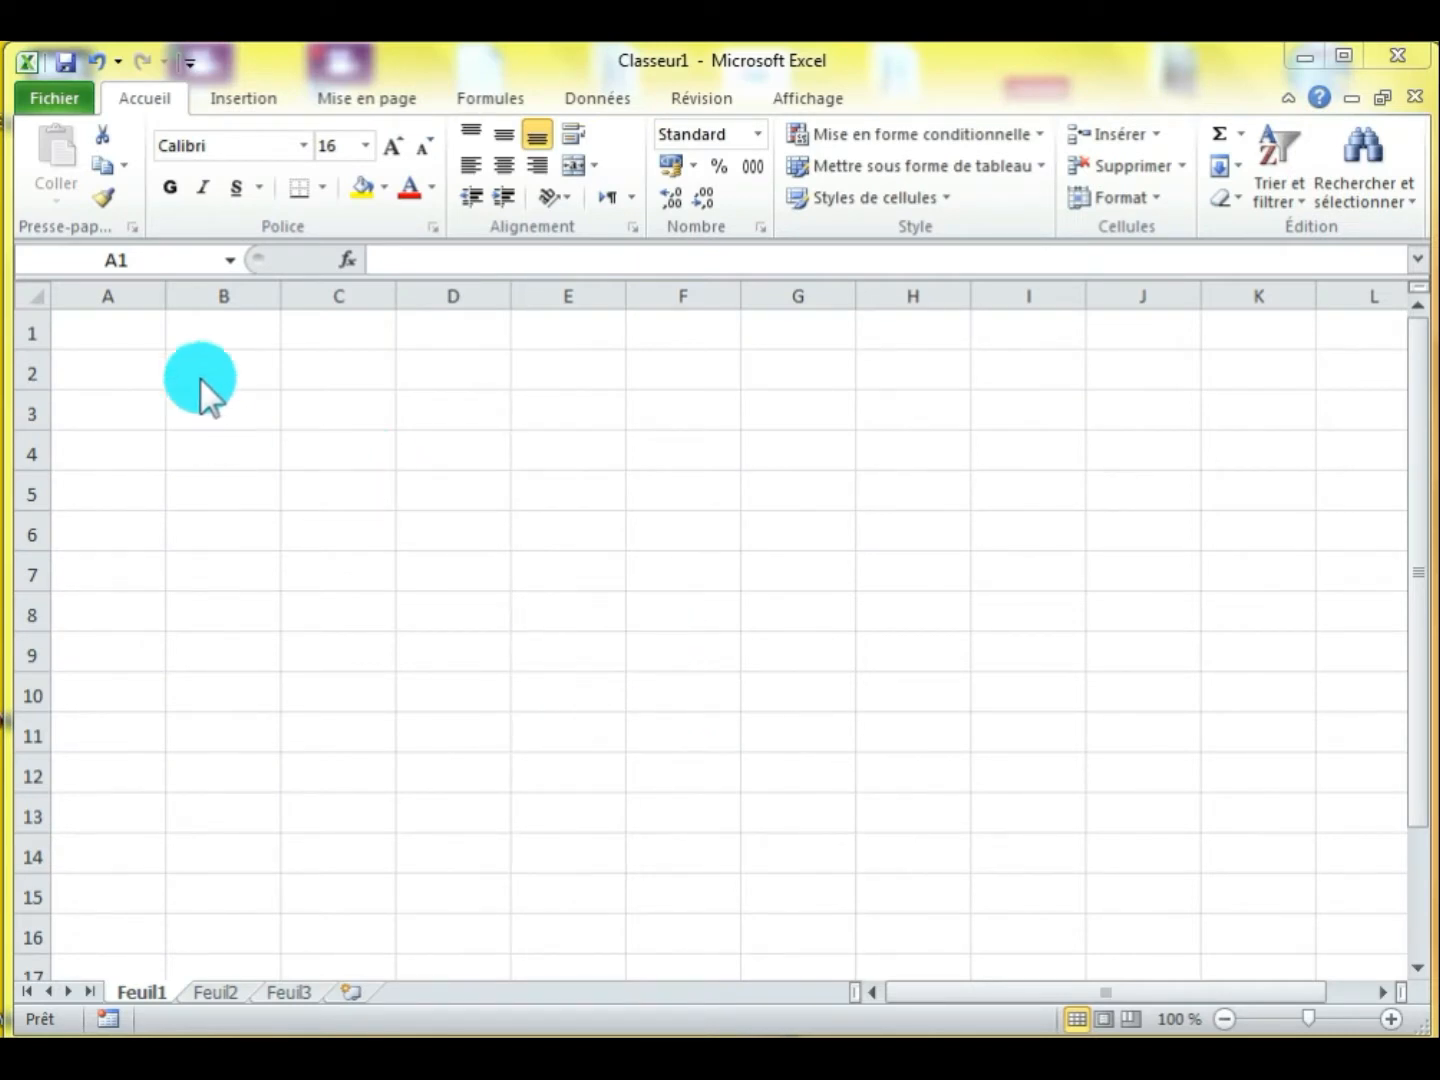
Enter the column header "N°" in cell A1
{"action": "left_click", "coordinate": [149, 347]}
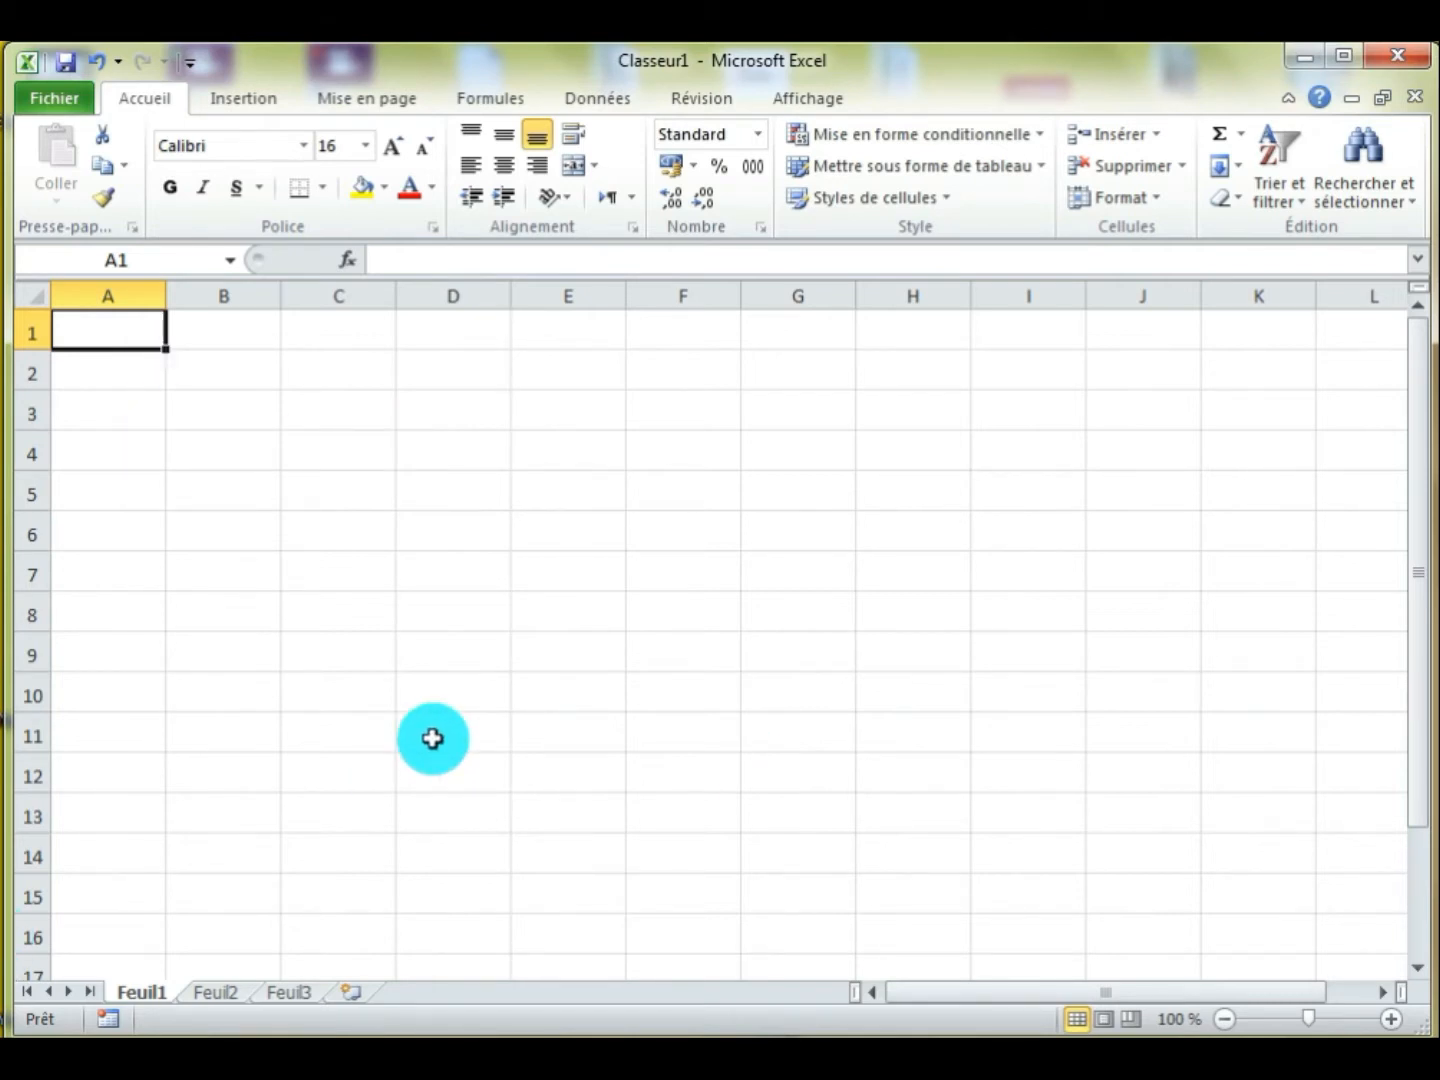
{"action": "type", "text": "N°"}
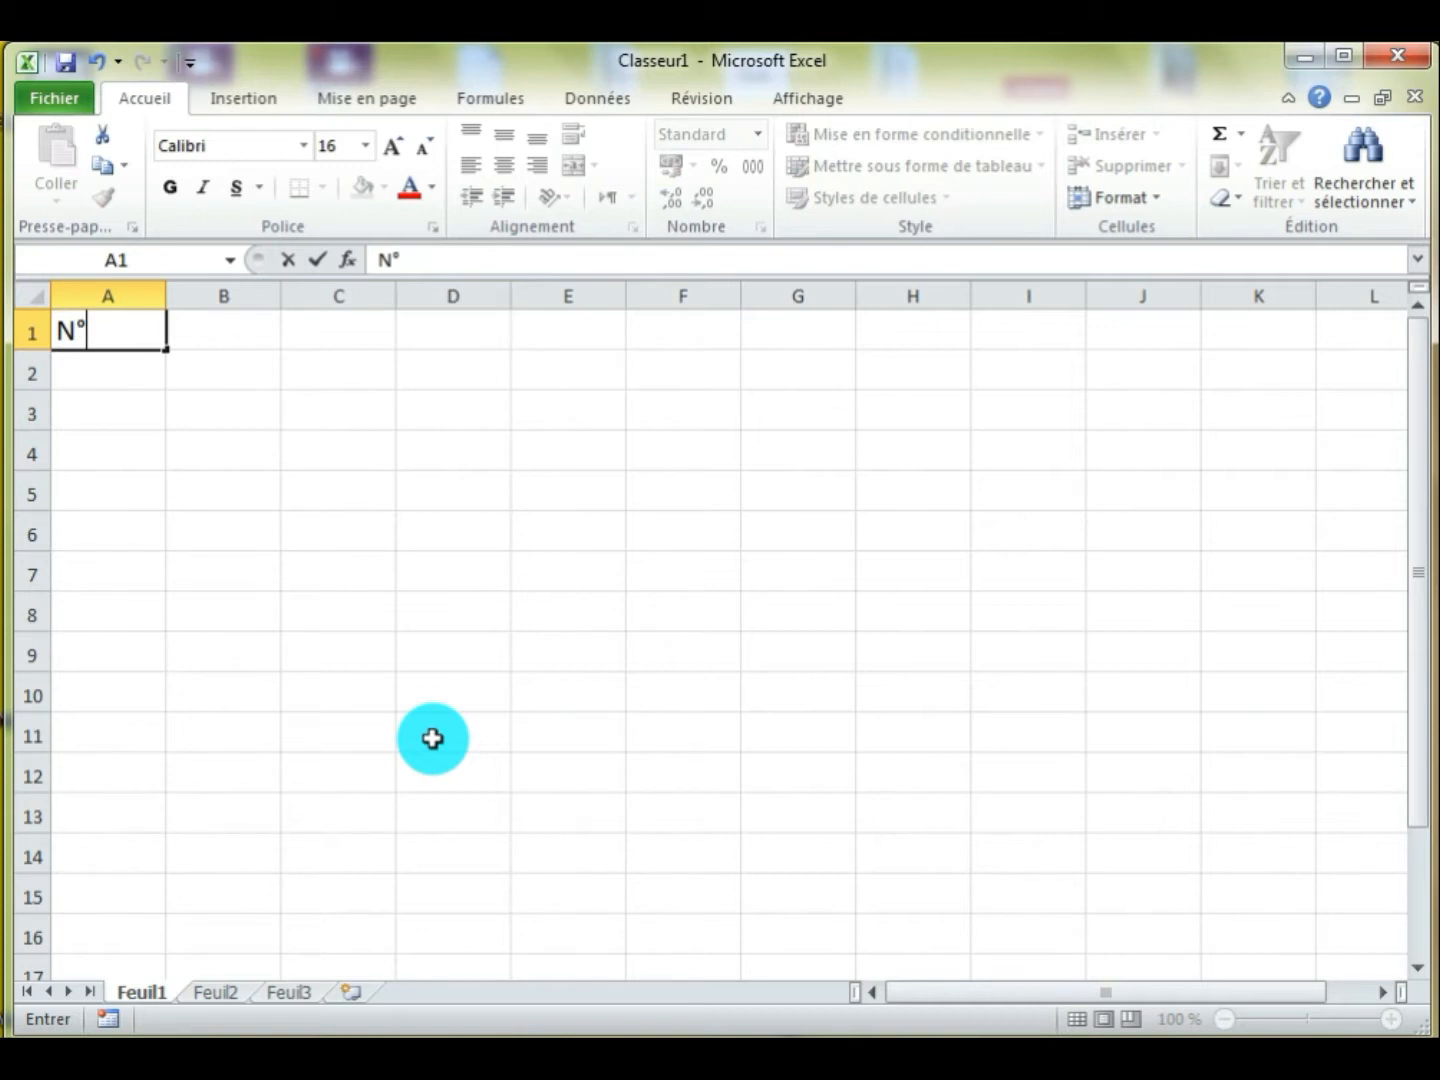
{"action": "left_click", "coordinate": [130, 390]}
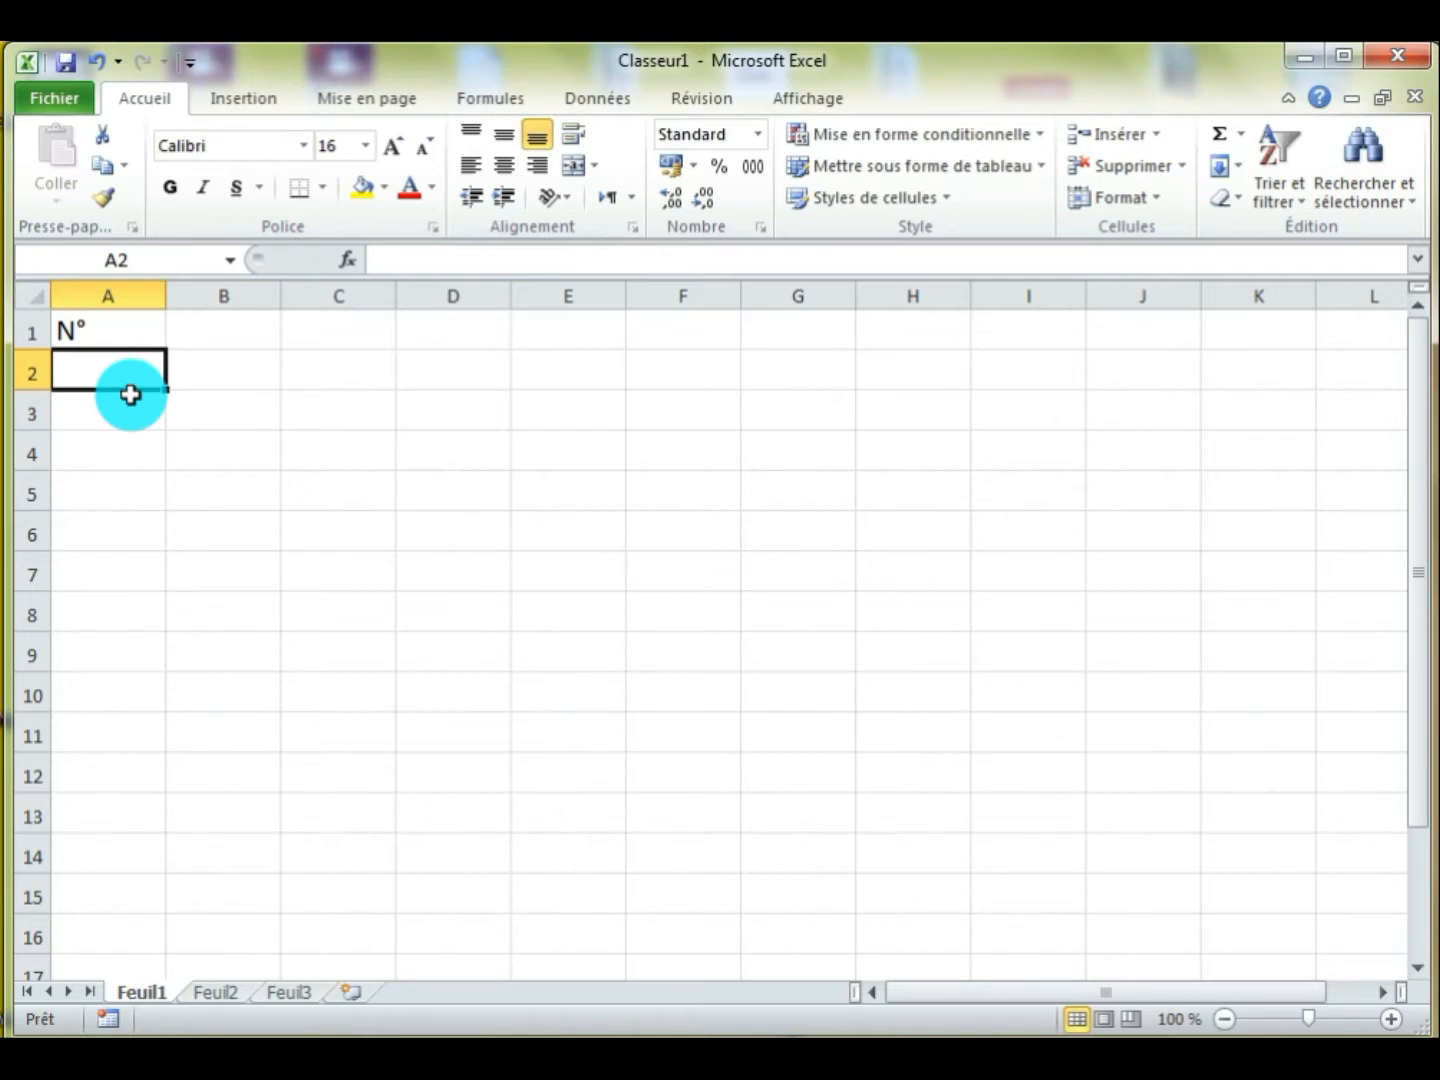
Enter 1 and 2 in cells A2 and A3 and extend the series down to 15 in cell A16
{"action": "type", "text": "1"}
{"action": "key", "text": "Return"}
{"action": "type", "text": "2"}
{"action": "left_click", "coordinate": [225, 534]}
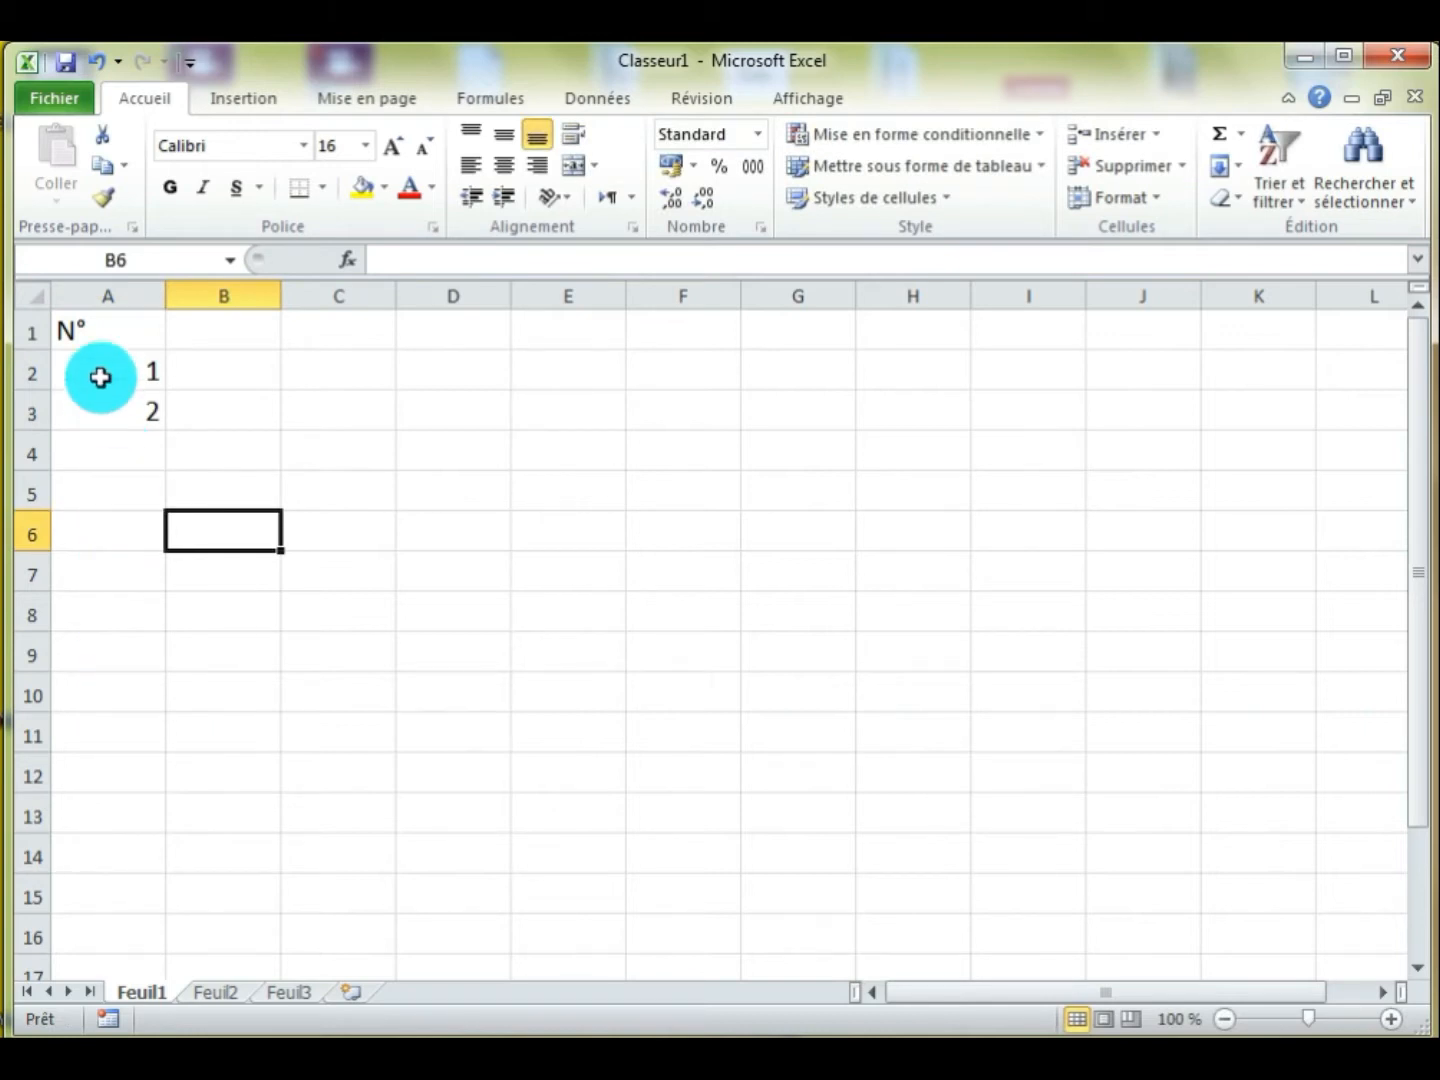
{"action": "left_click_drag", "start_coordinate": [102, 371], "coordinate": [105, 403]}
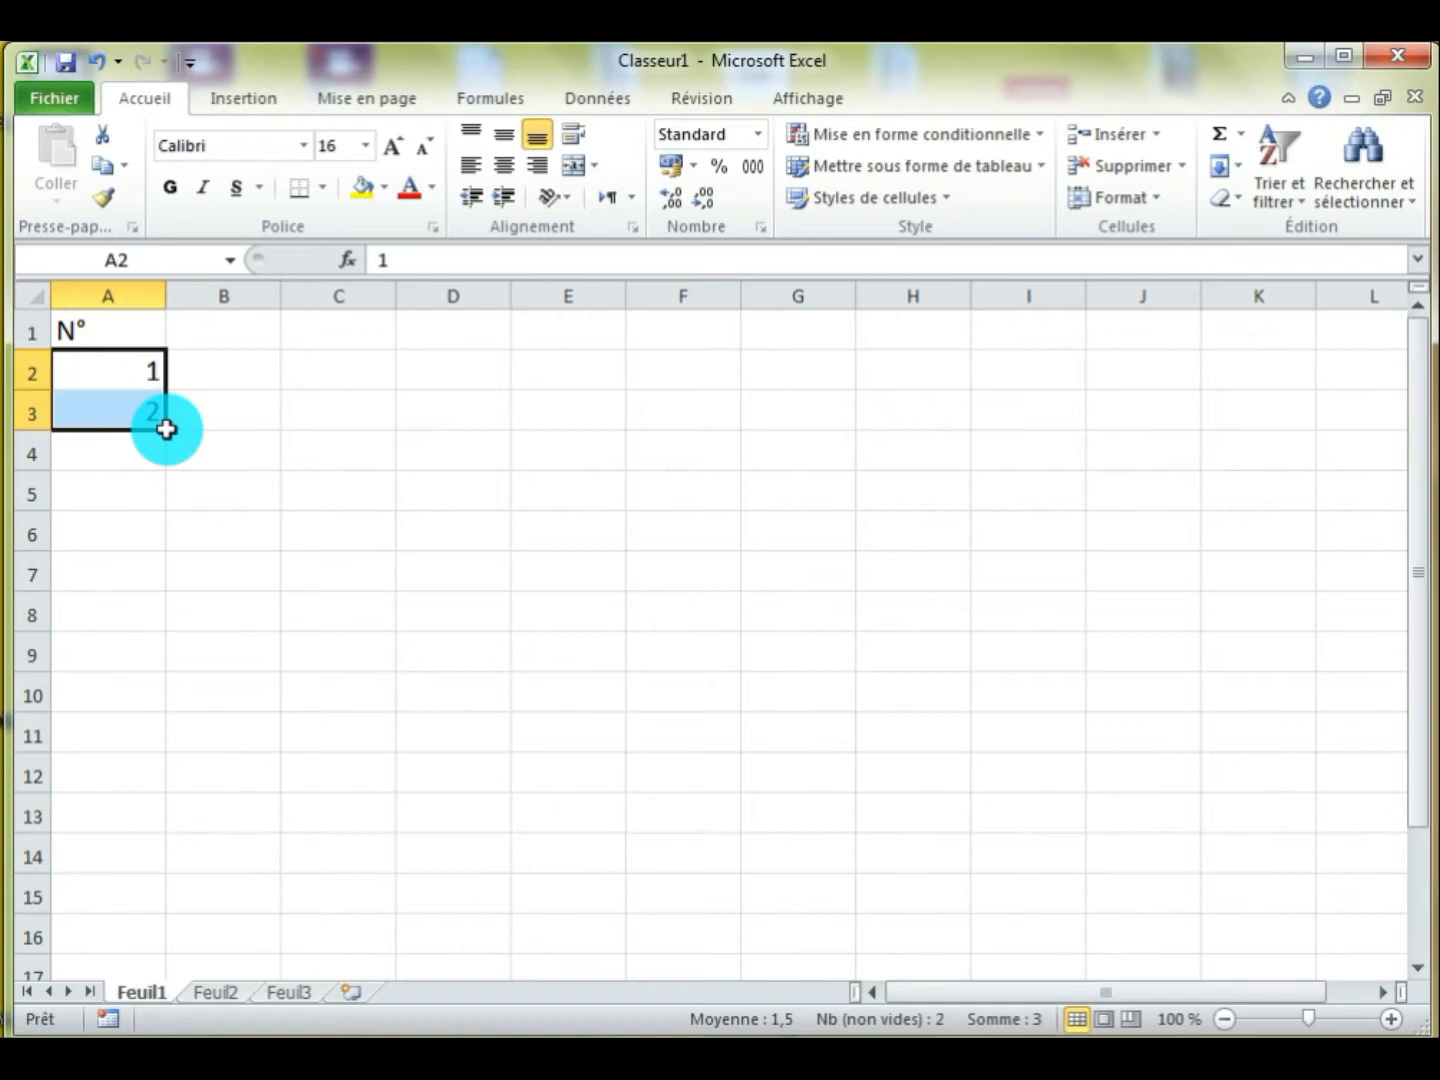
{"action": "left_click_drag", "start_coordinate": [167, 429], "coordinate": [141, 945]}
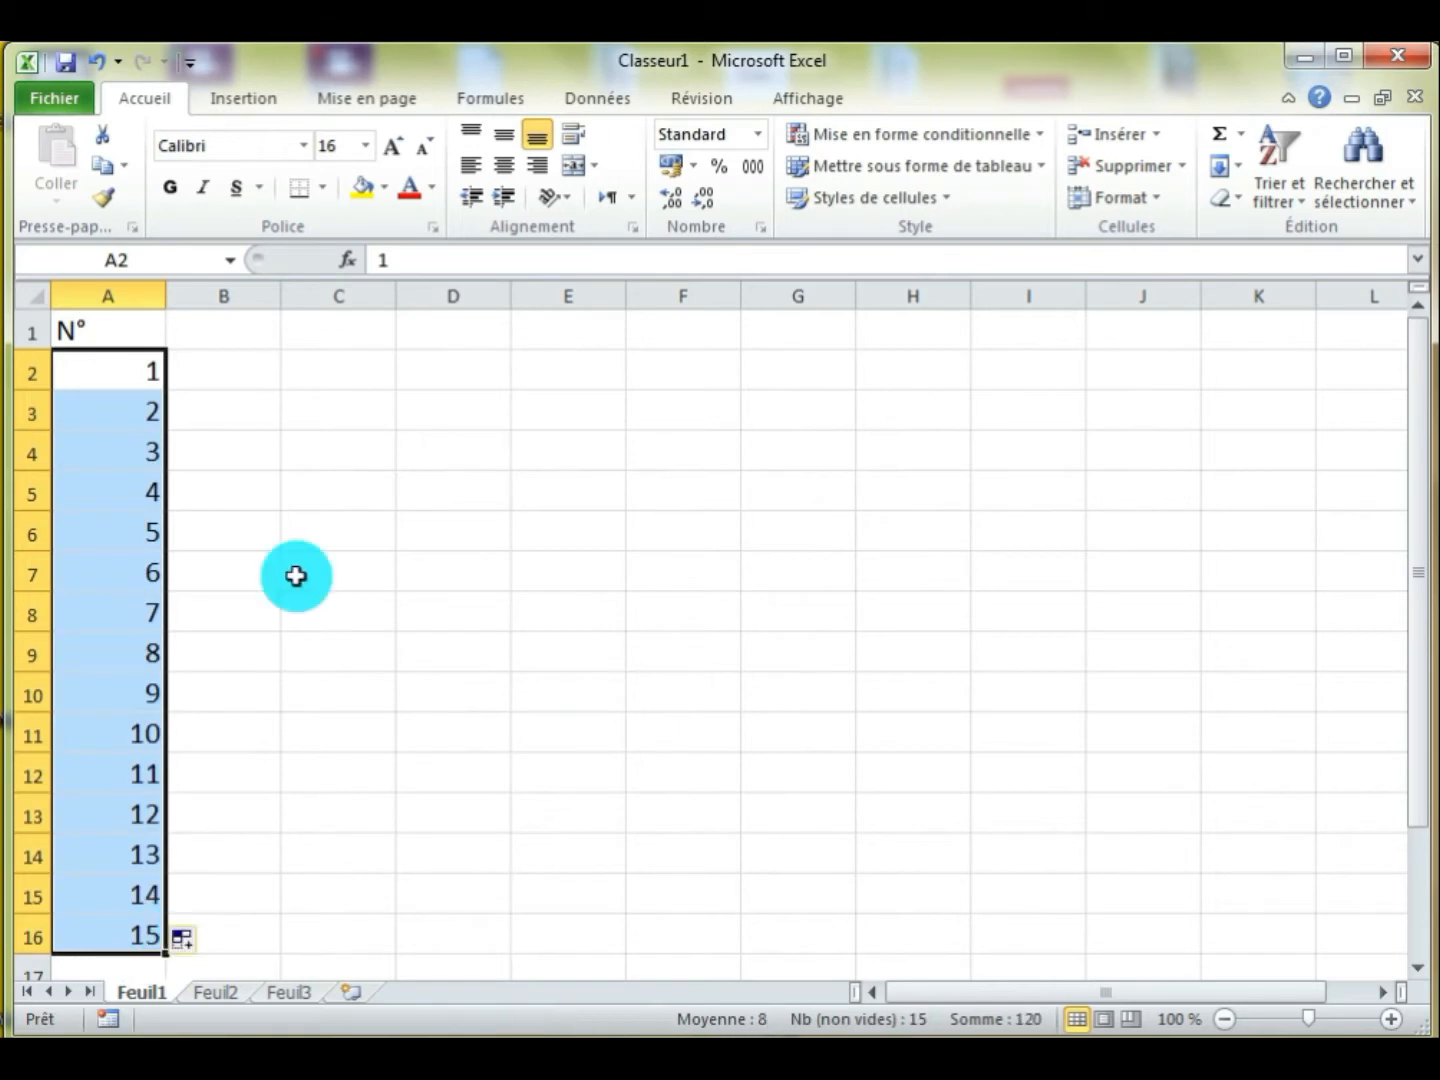
Enter the column header "Nb paire" in cell B1
{"action": "left_click", "coordinate": [235, 340]}
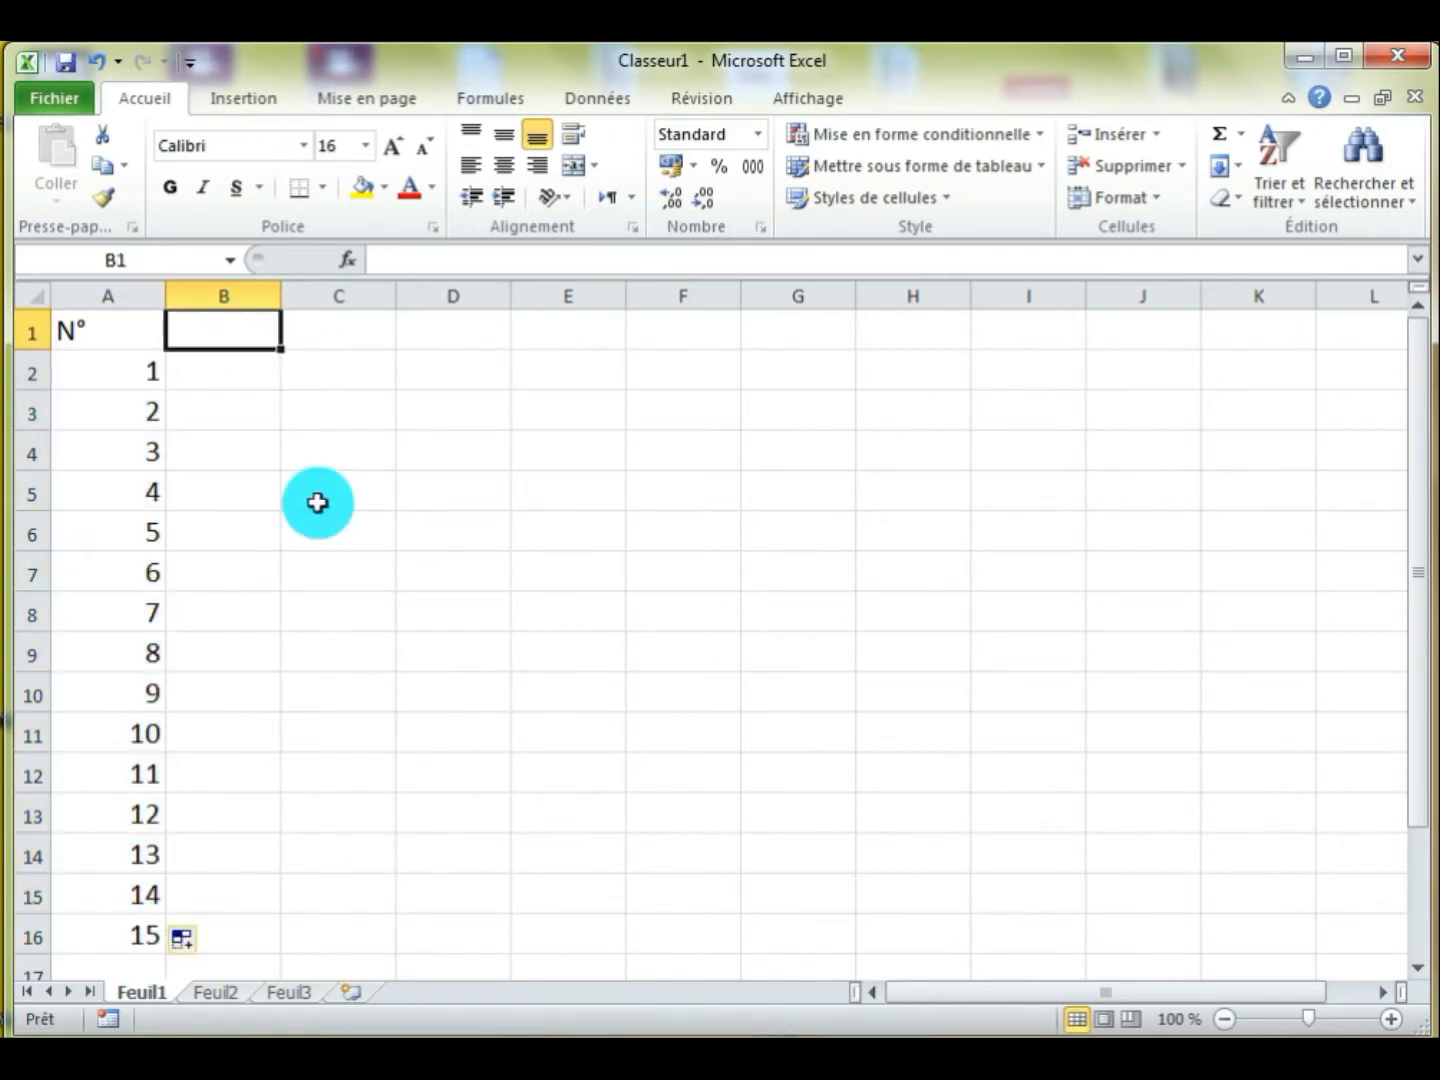
{"action": "type", "text": "N"}
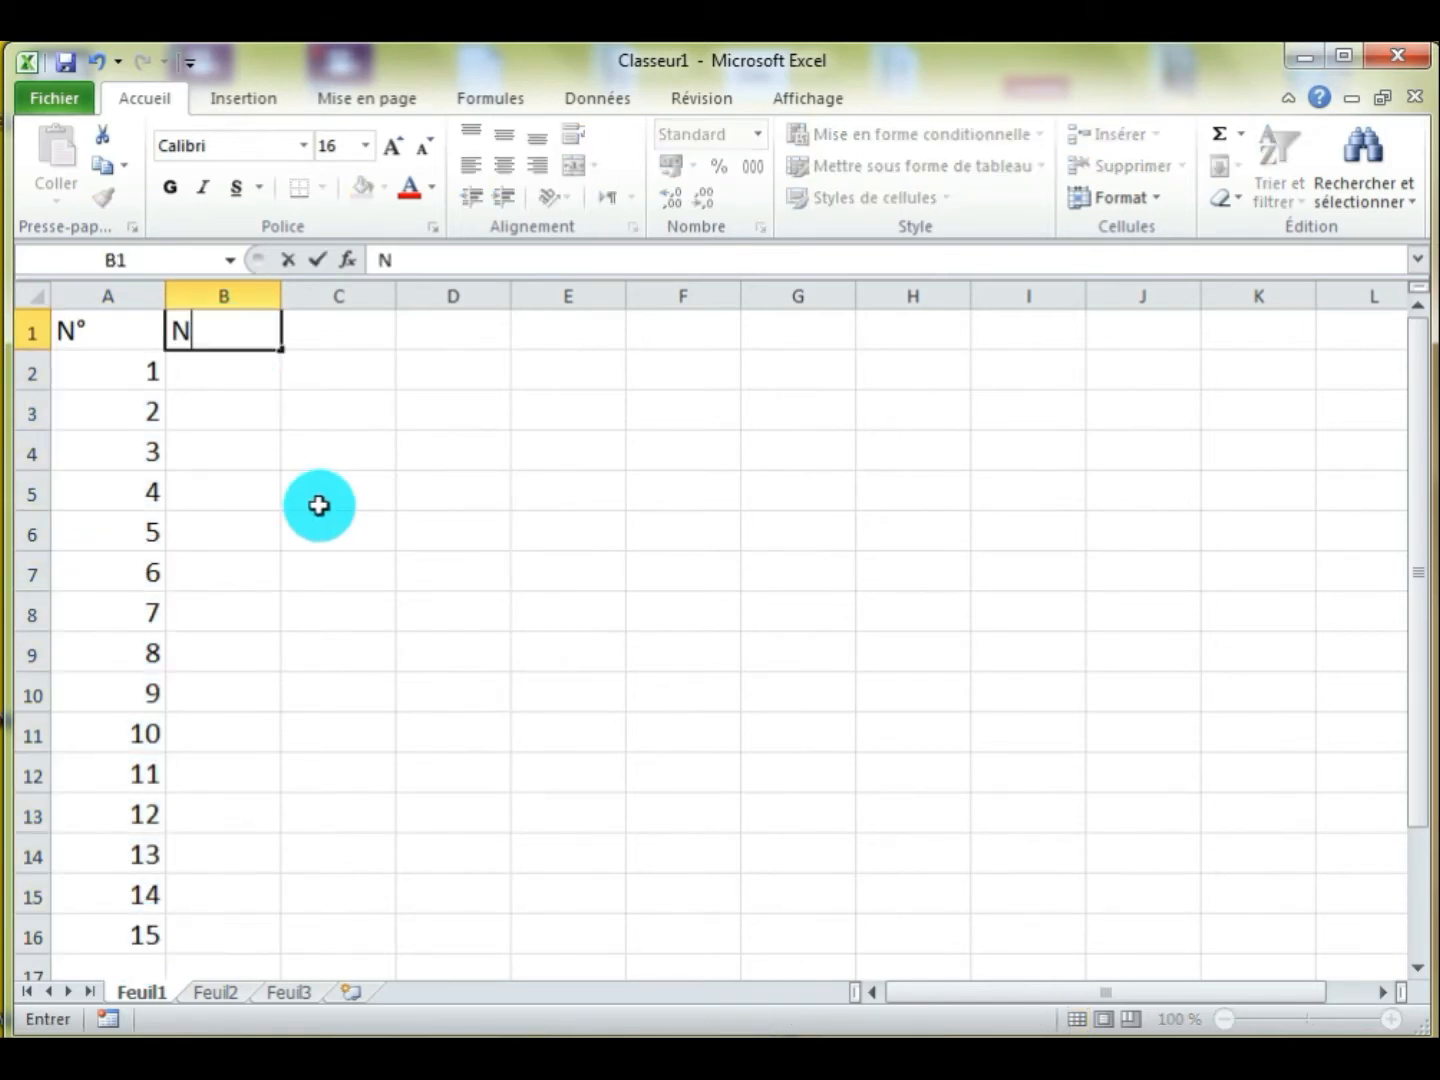
{"action": "type", "text": "b paire"}
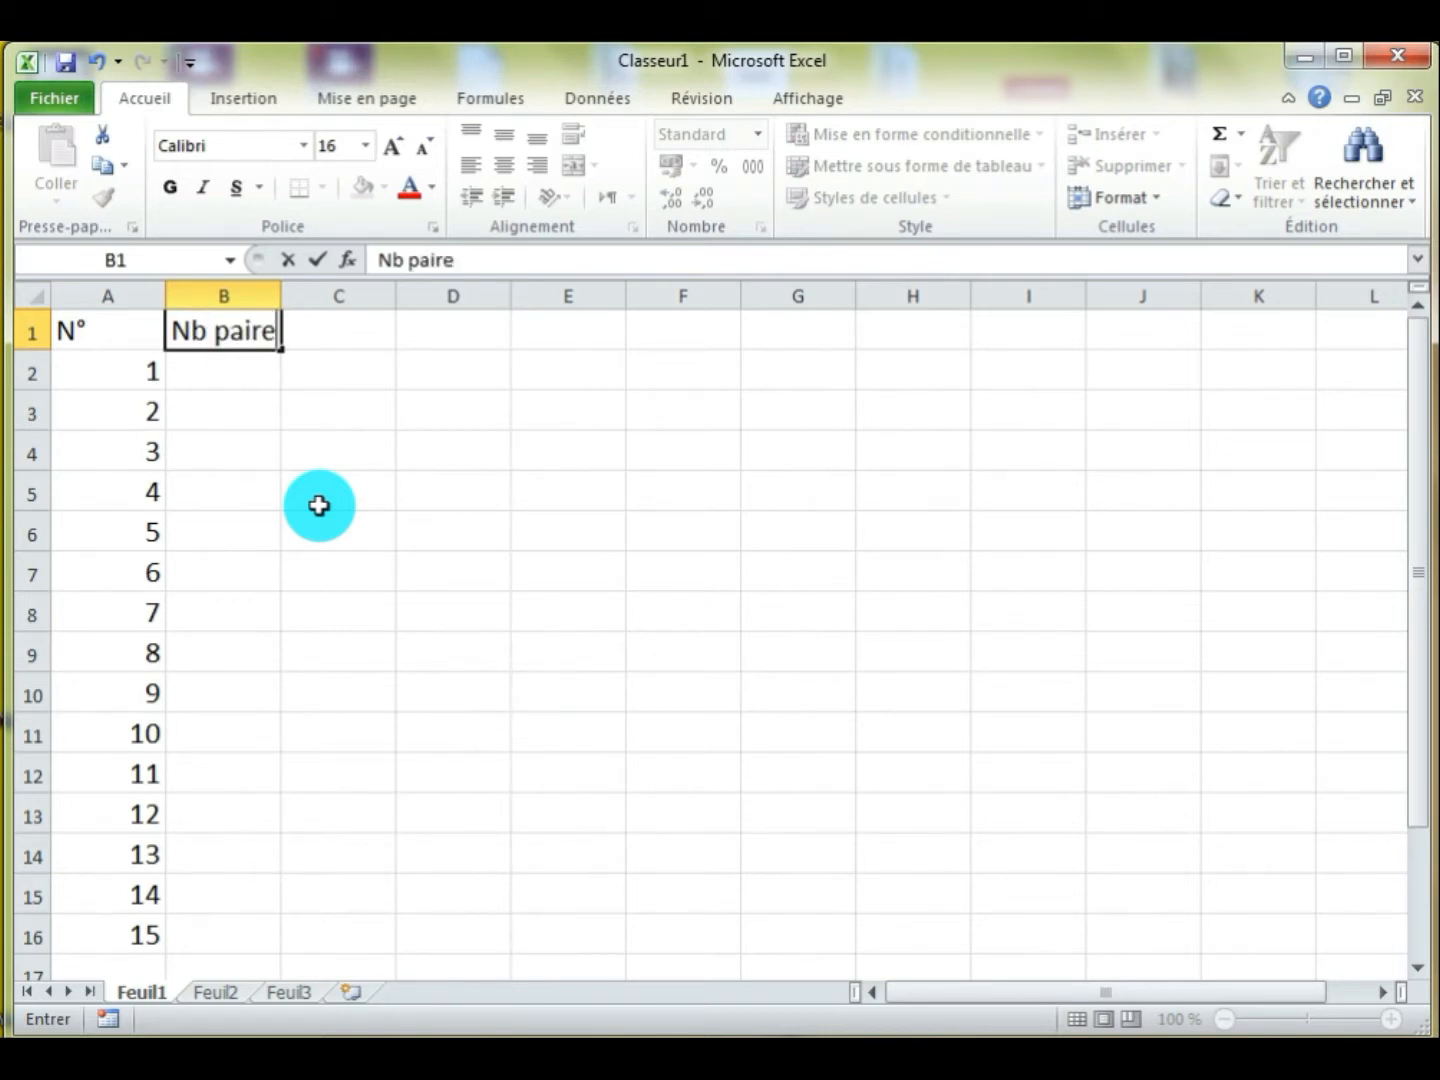
{"action": "key", "text": "Return"}
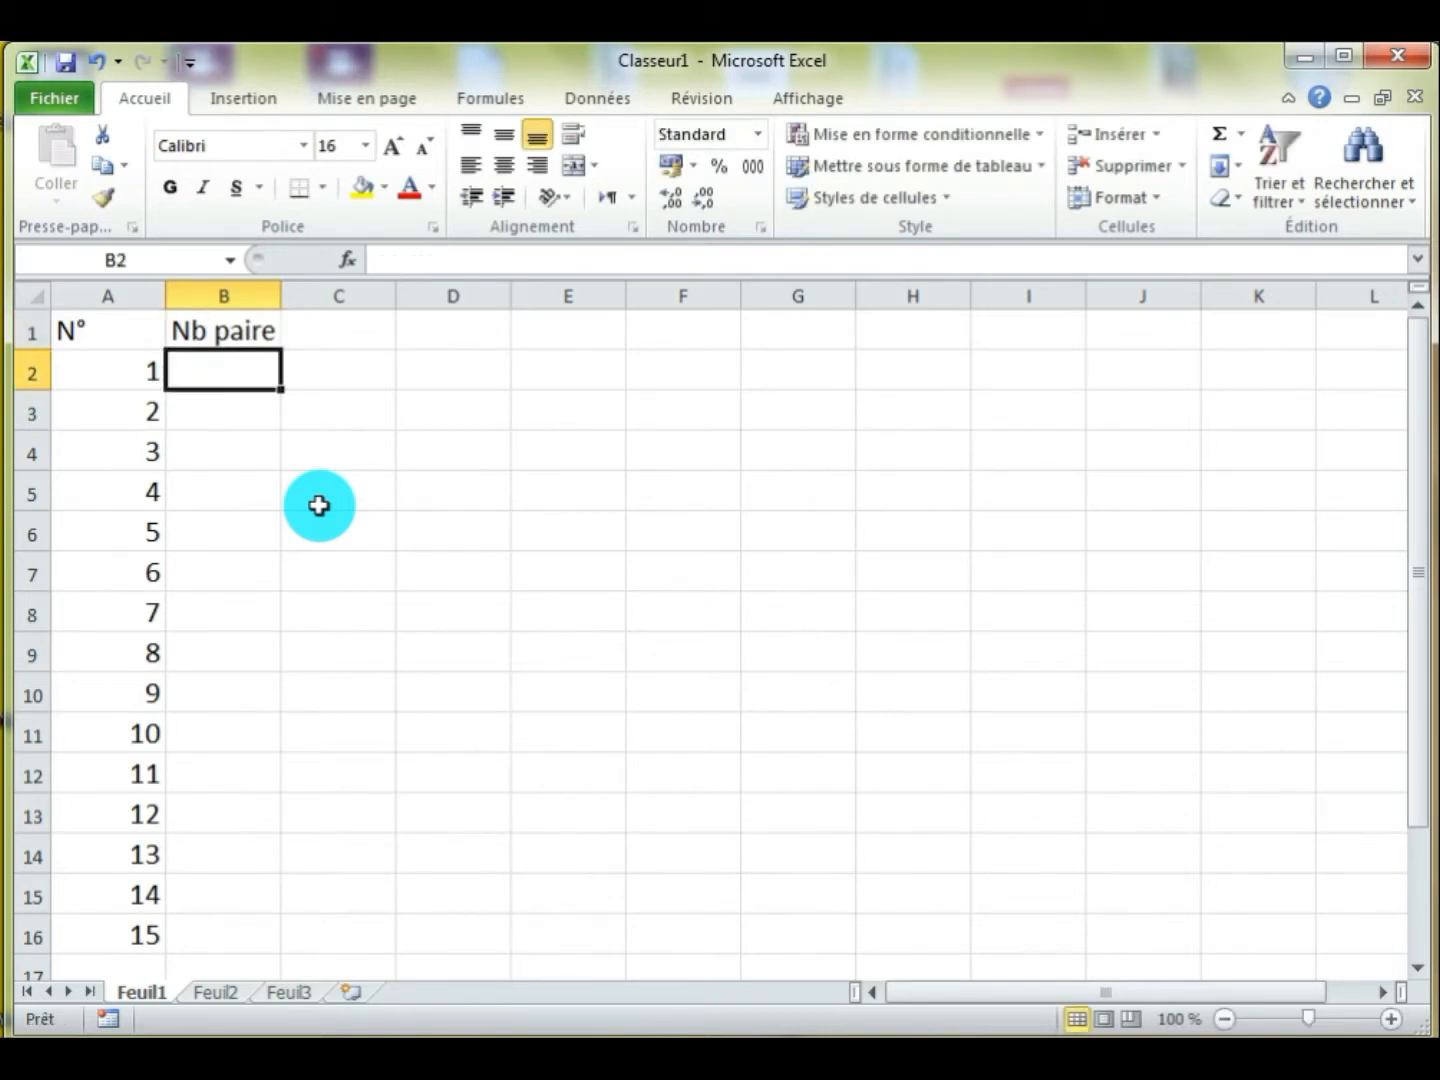
Enter 2 and 4 in cells B2 and B3 and extend the even-number series down to 30 in cell B16
{"action": "type", "text": "2"}
{"action": "key", "text": "Return"}
{"action": "type", "text": "4"}
{"action": "key", "text": "Return"}
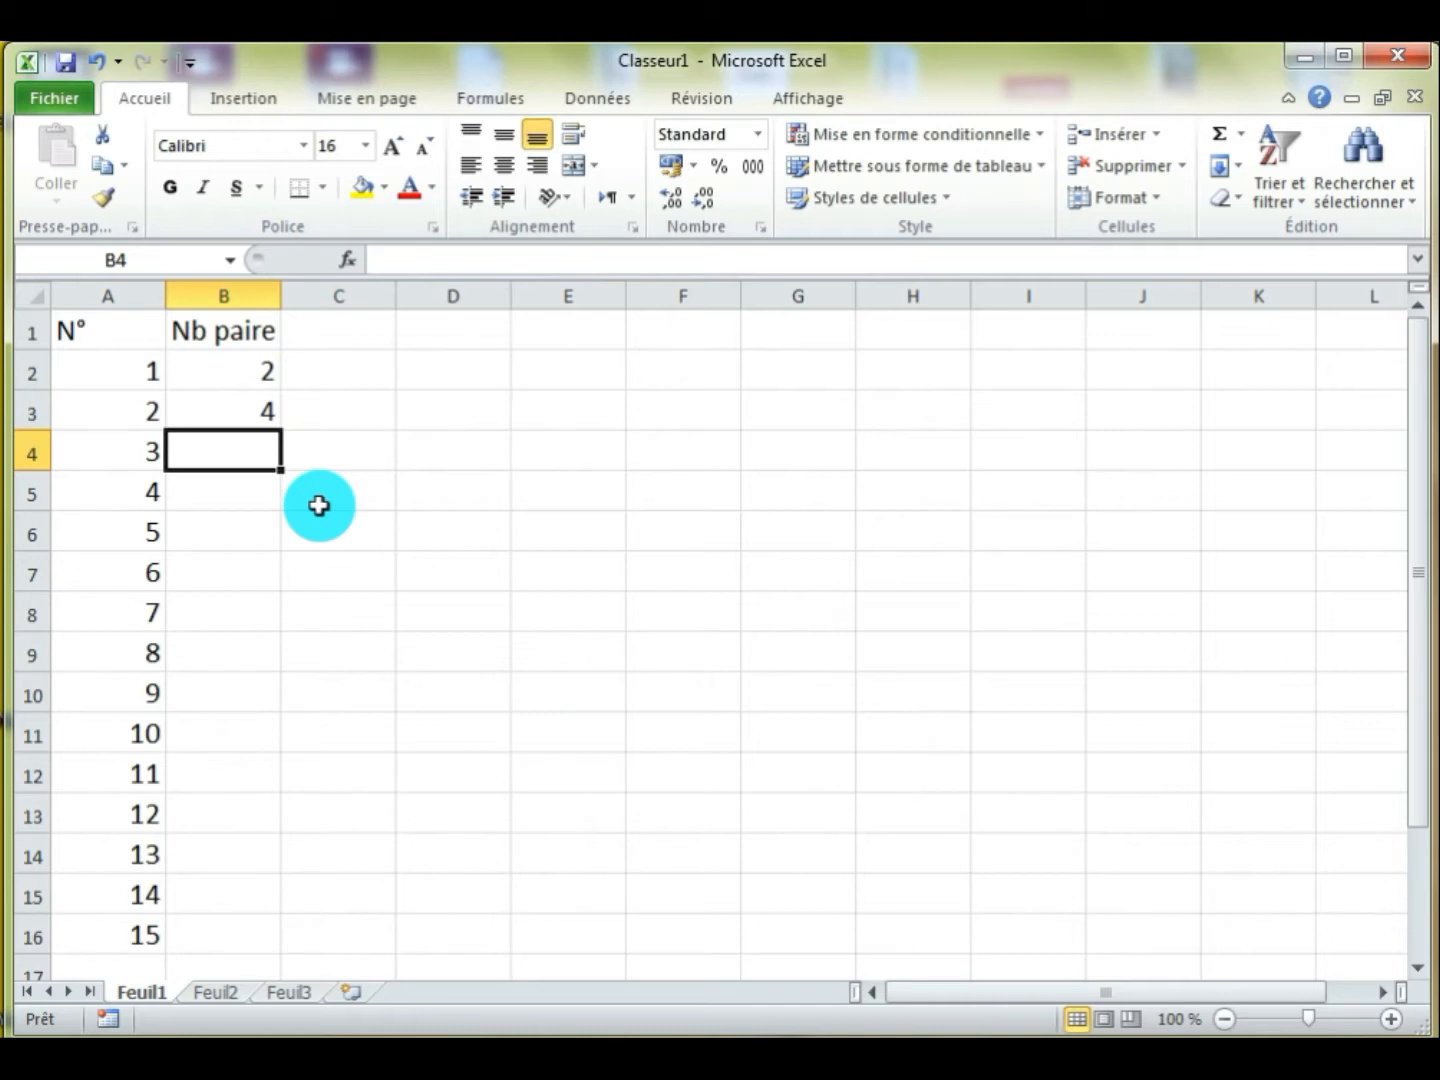
{"action": "left_click", "coordinate": [248, 373]}
{"action": "left_click", "coordinate": [245, 415]}
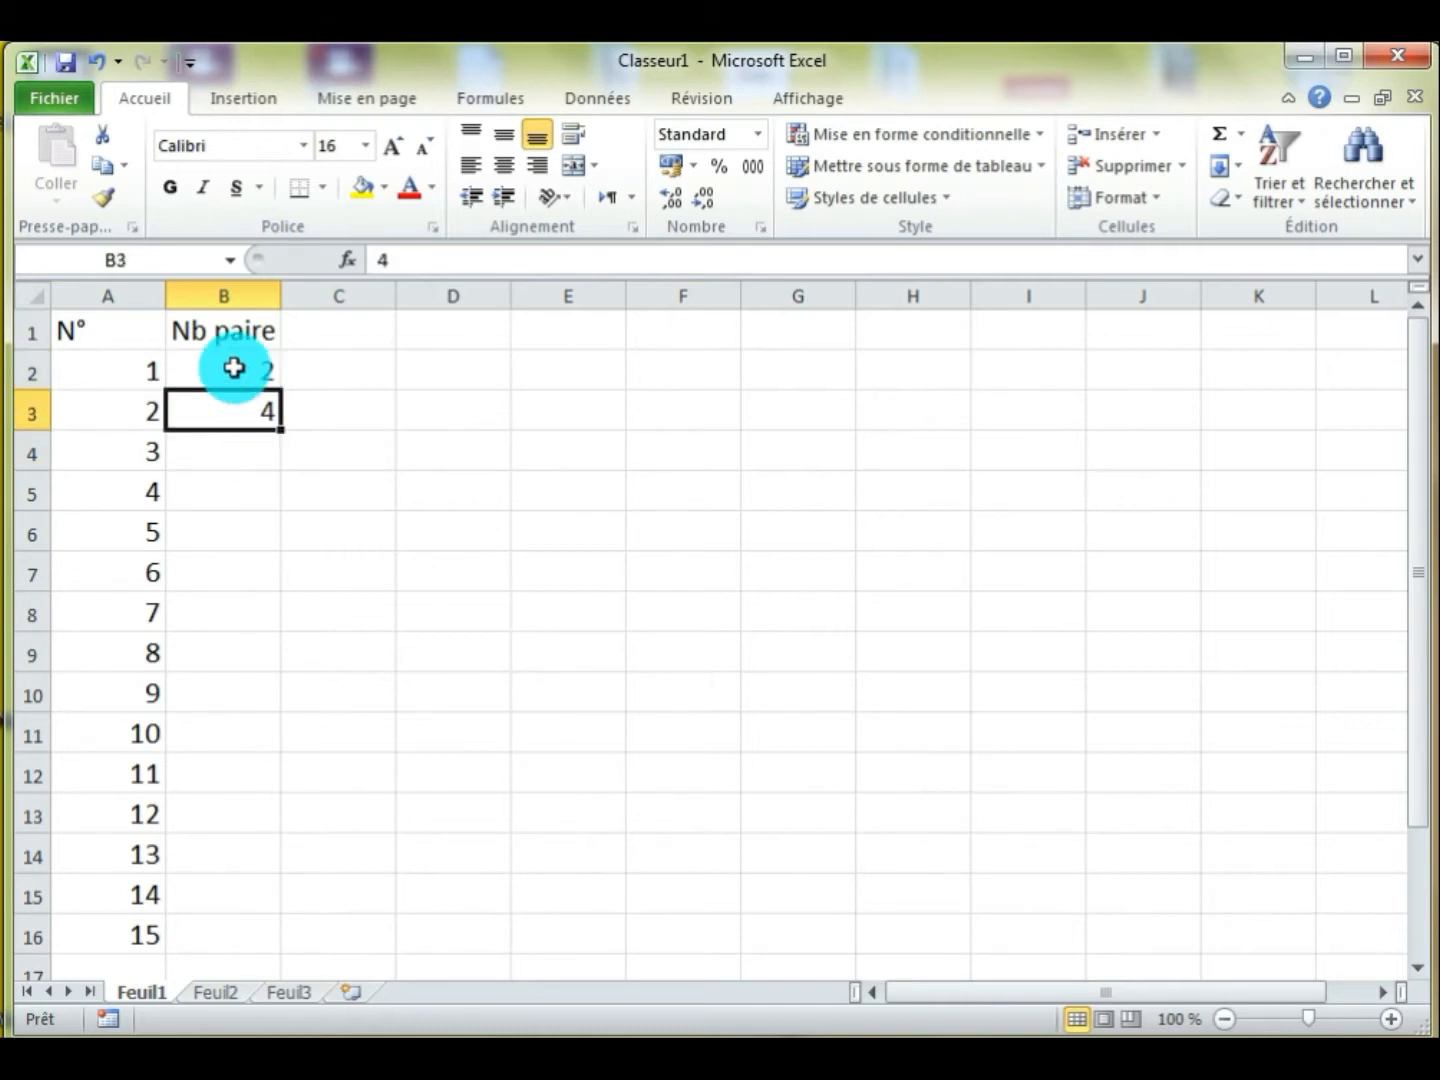
{"action": "left_click_drag", "start_coordinate": [236, 365], "coordinate": [235, 405]}
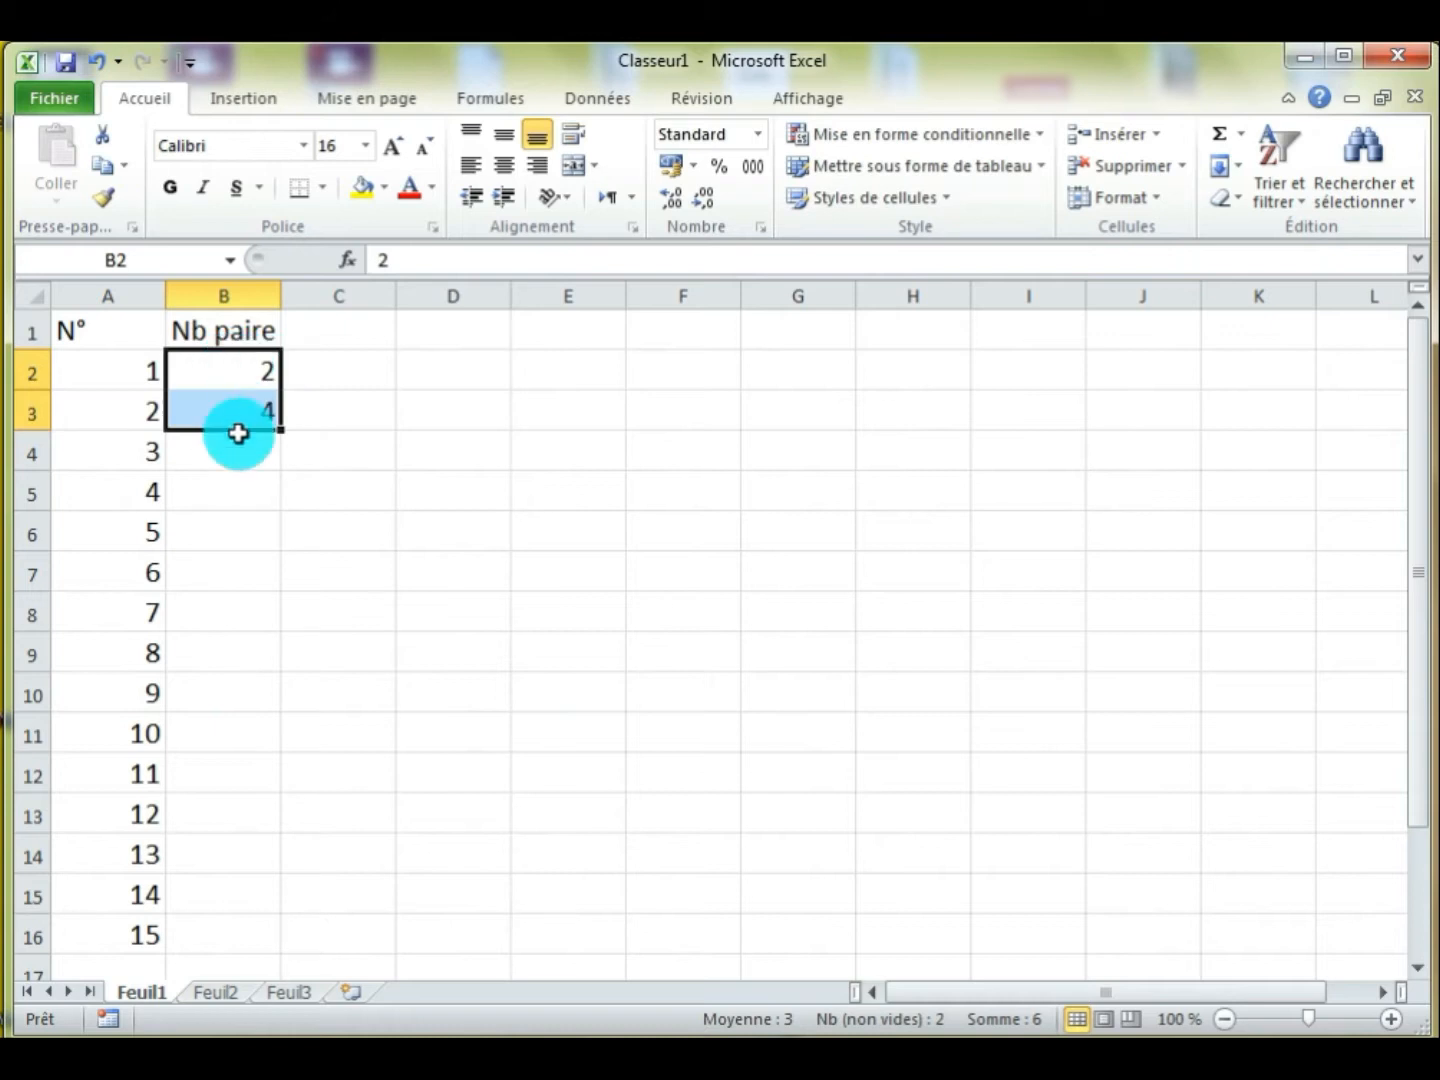
{"action": "left_click_drag", "start_coordinate": [284, 430], "coordinate": [262, 942]}
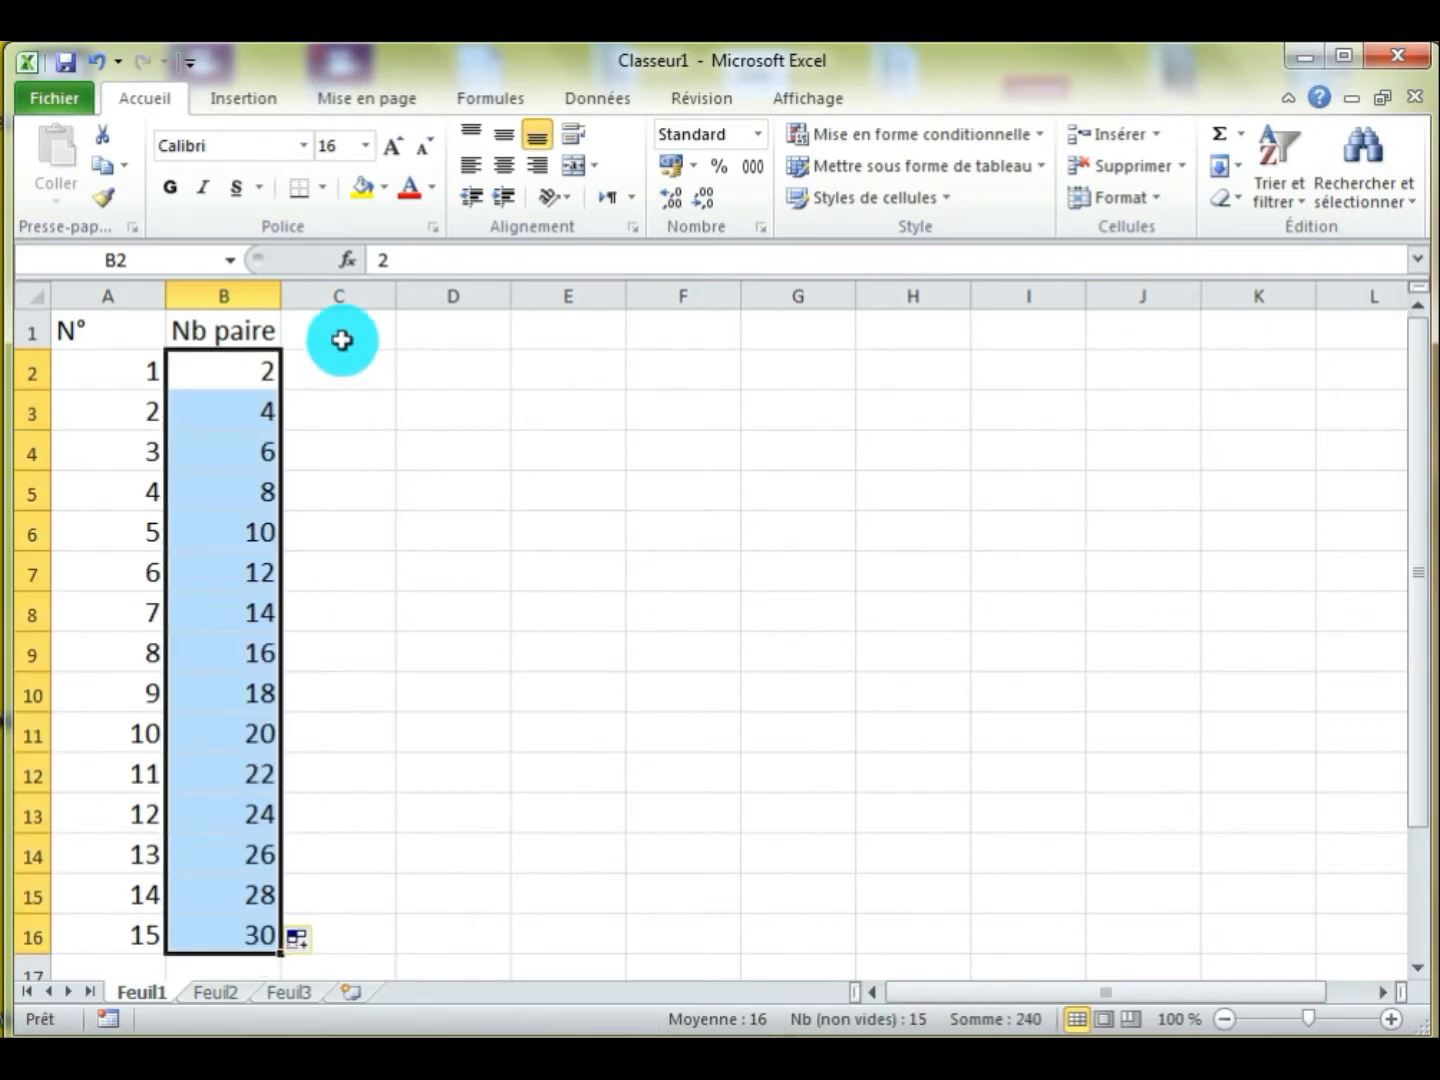
Enter the column header "Nb" in cell C1
{"action": "left_click", "coordinate": [383, 348]}
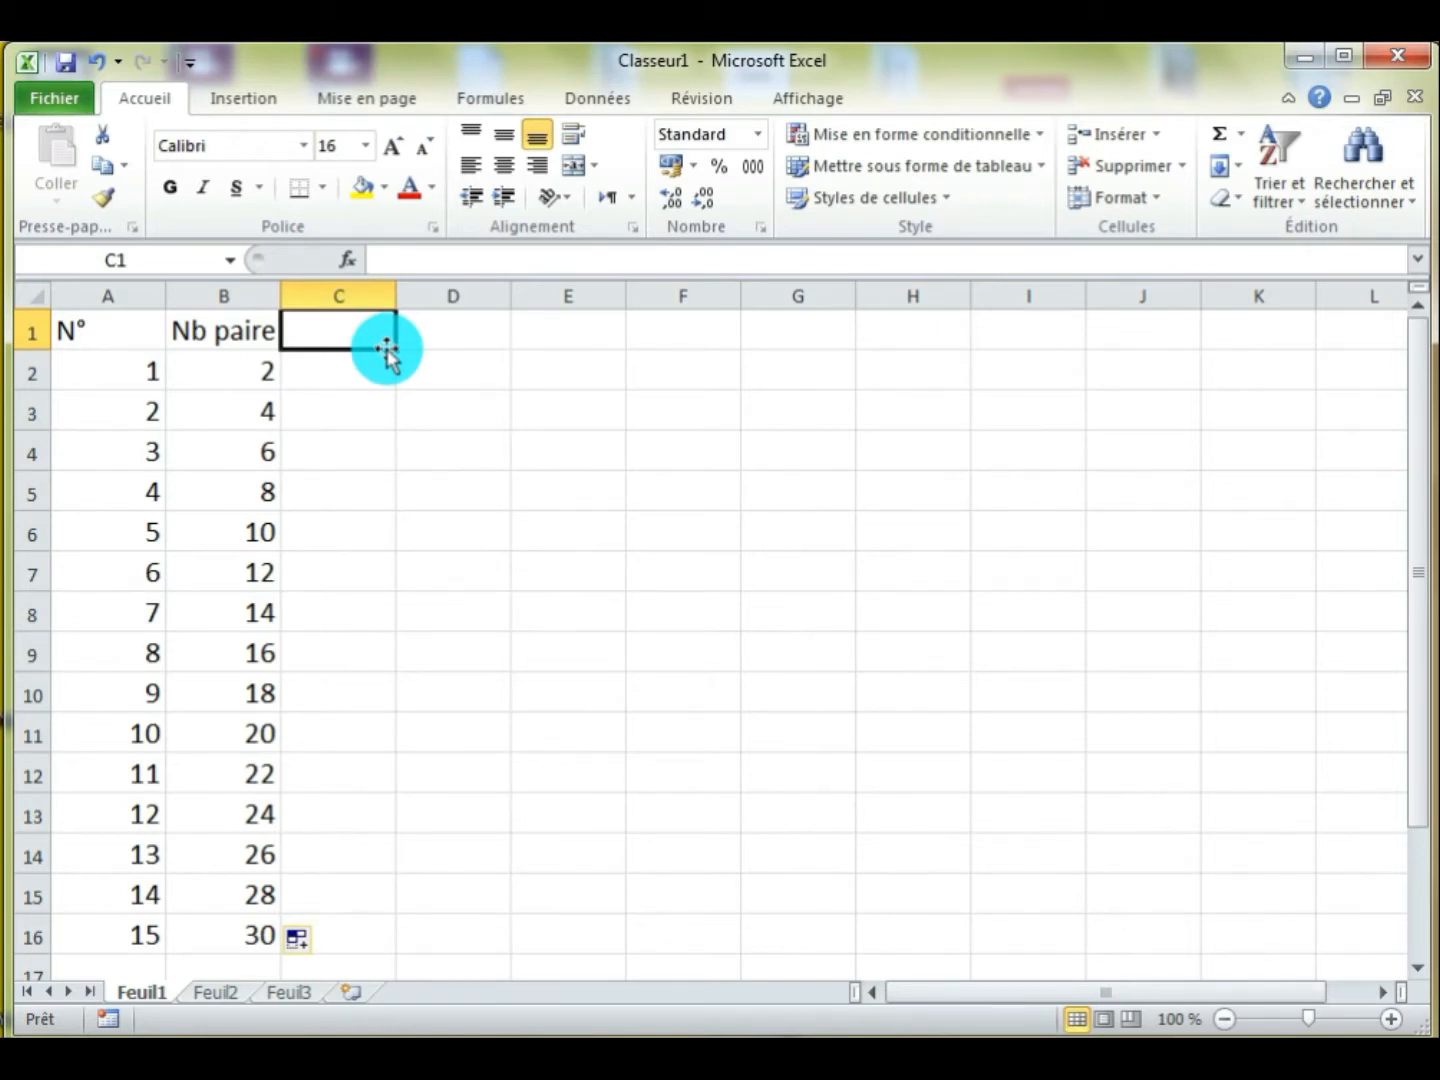
{"action": "type", "text": "Nb"}
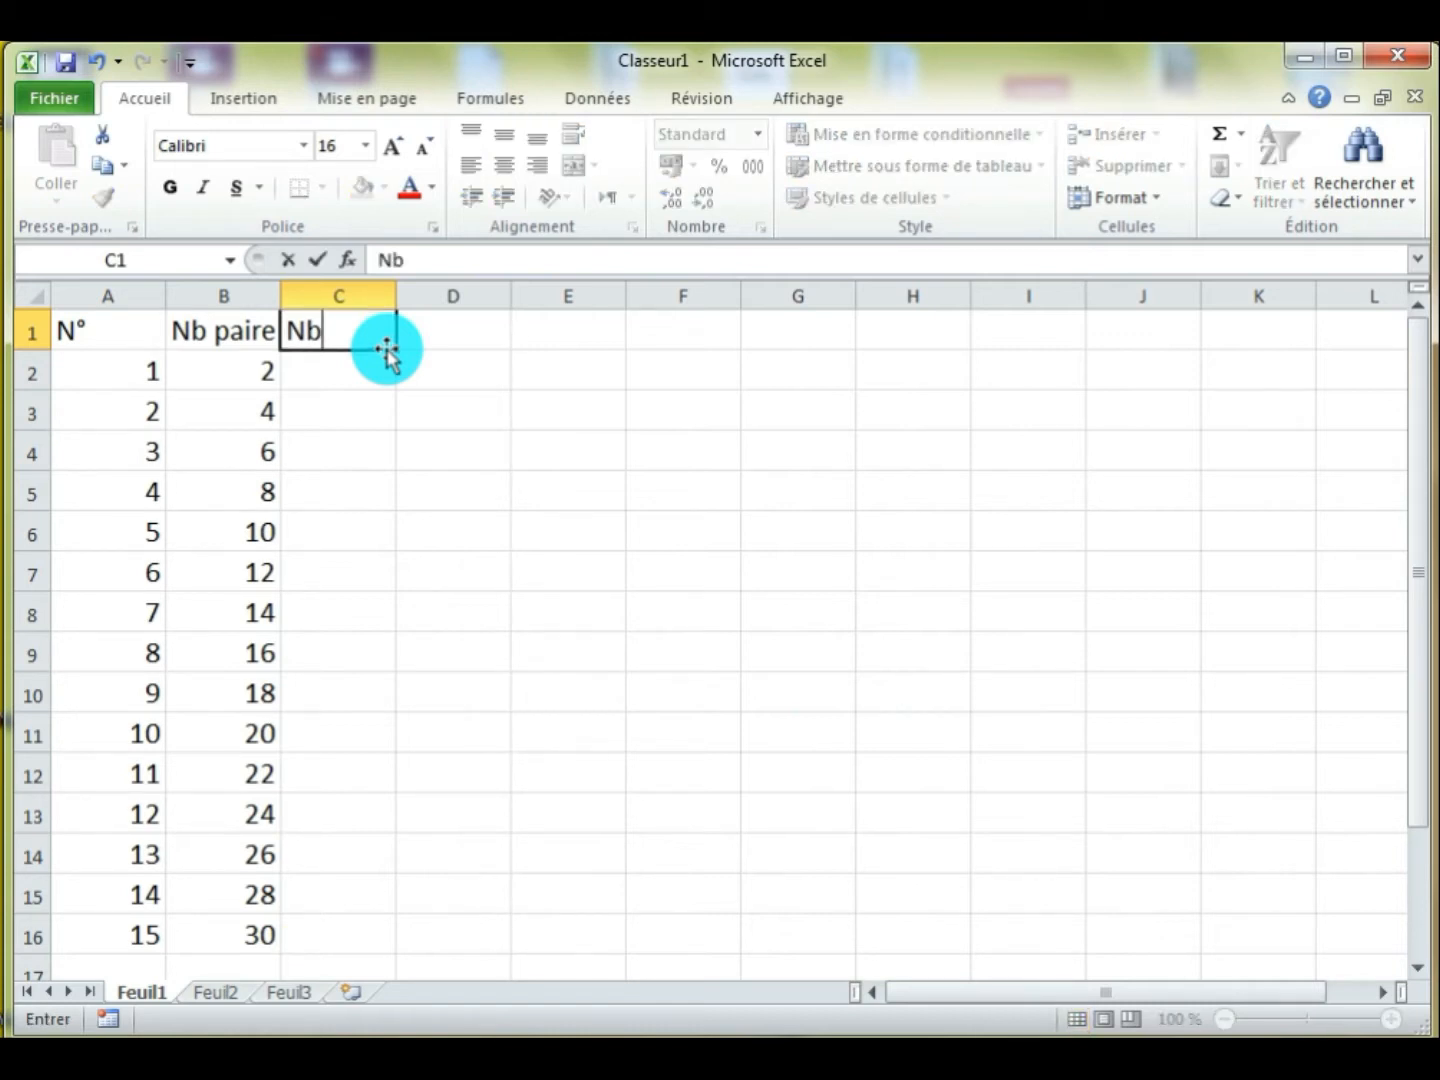
{"action": "key", "text": "Return"}
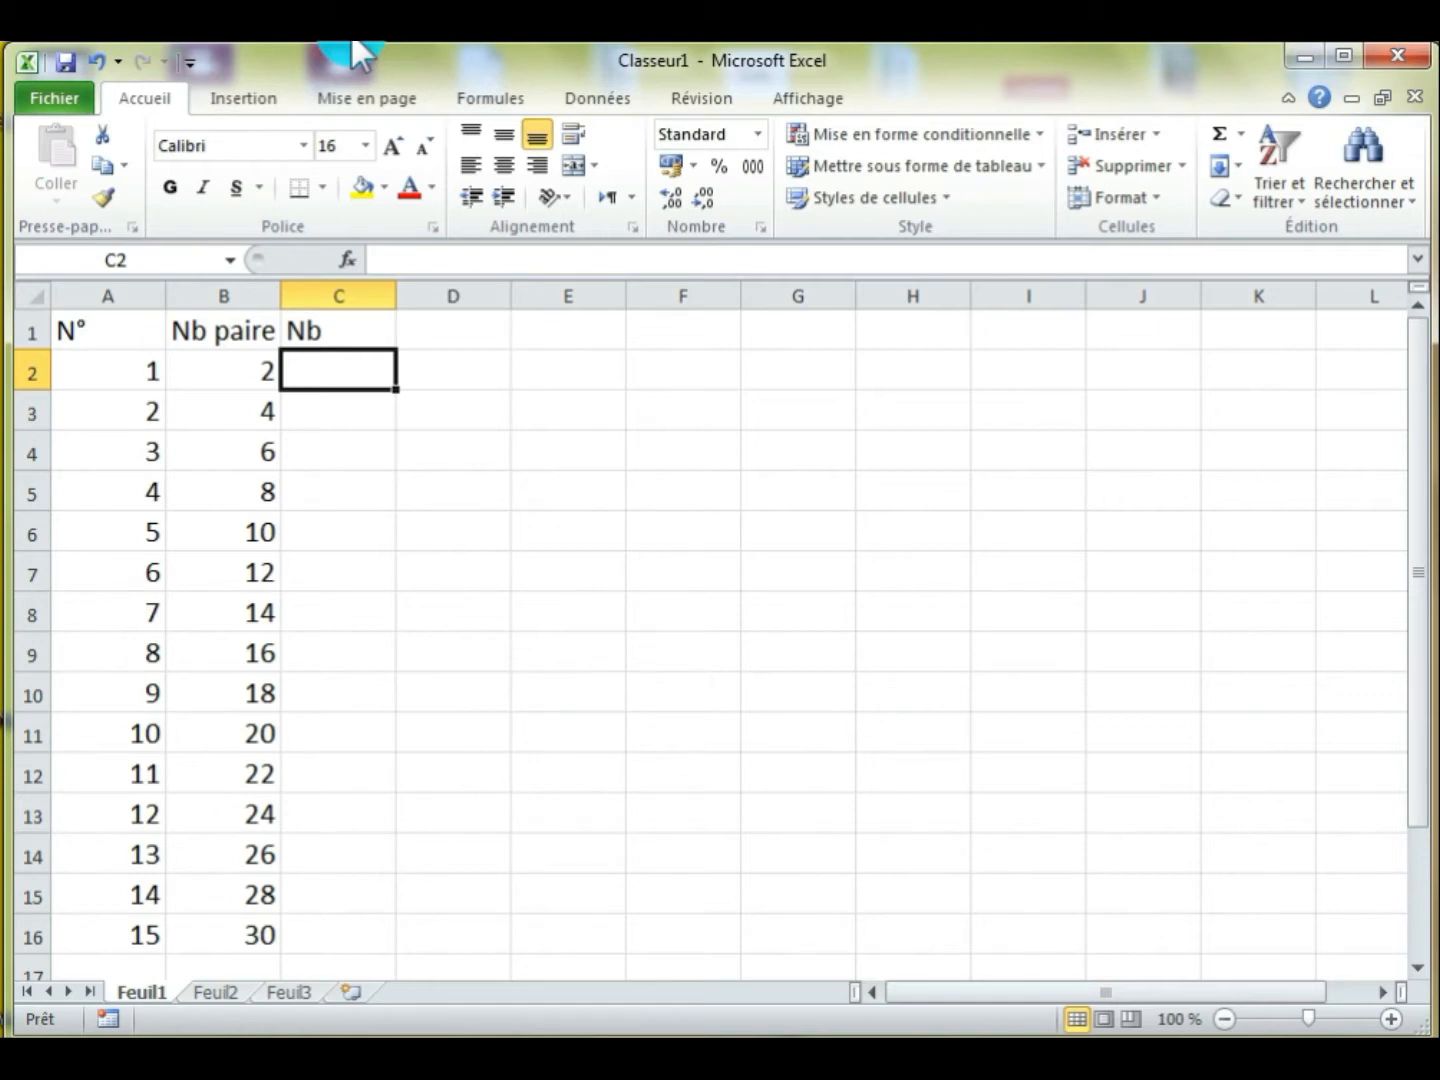
Enter 0,4 and 0,3 in cells C2 and C3 and extend the decreasing series down to -1 in cell C16
{"action": "type", "text": "0,4"}
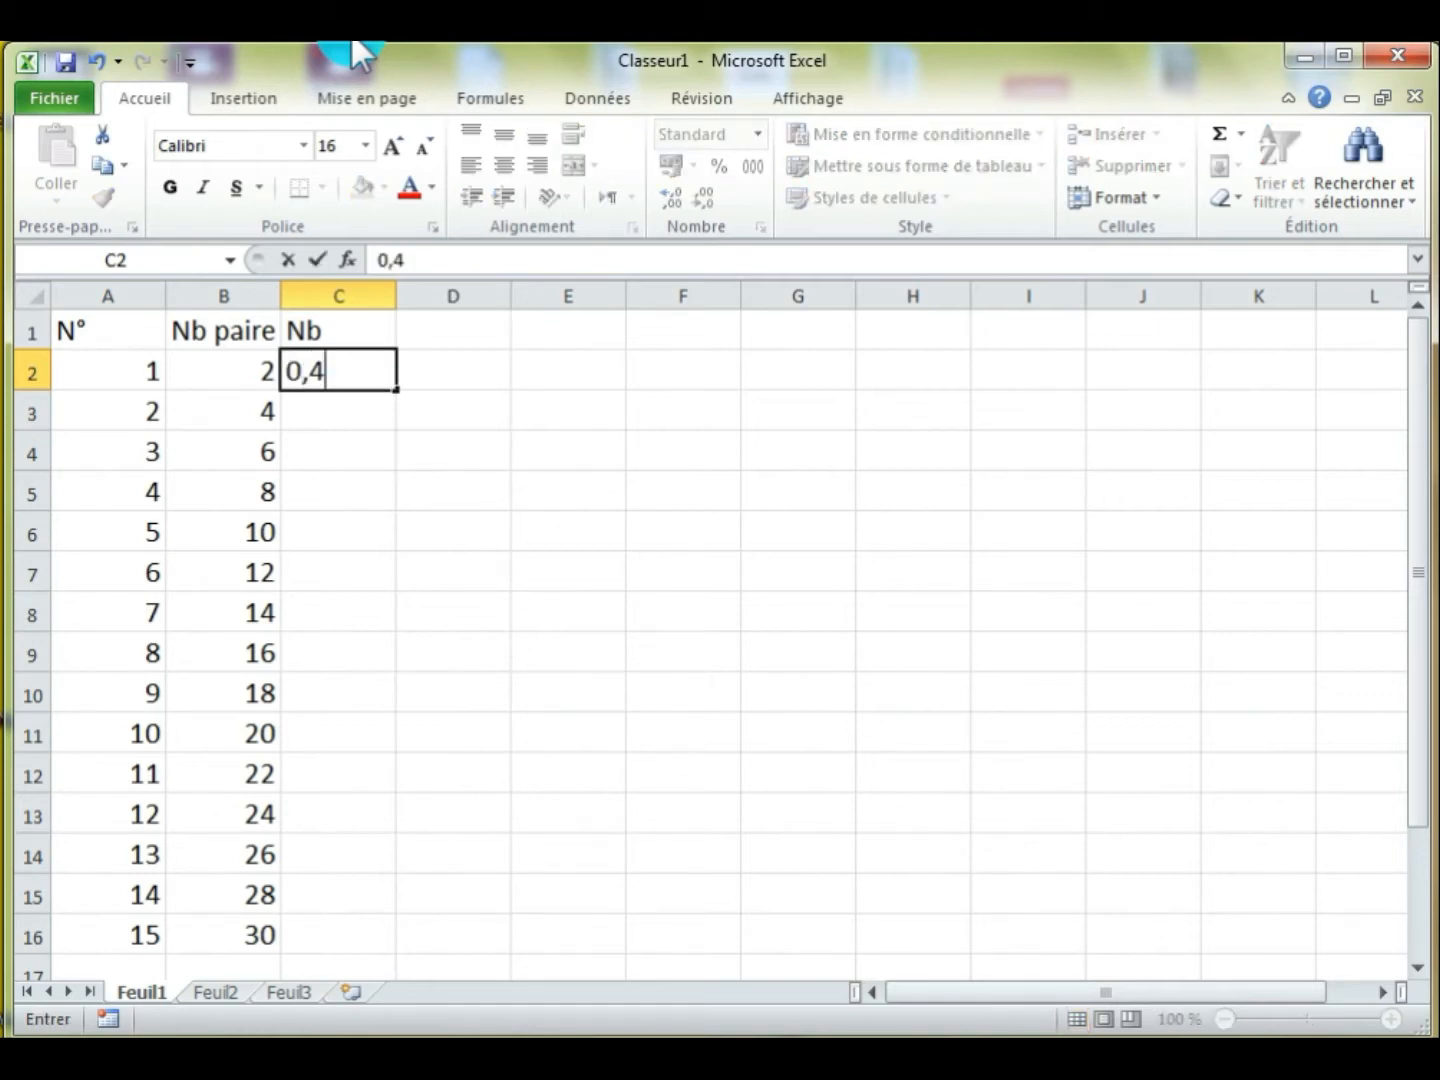
{"action": "key", "text": "Return"}
{"action": "type", "text": "0,3"}
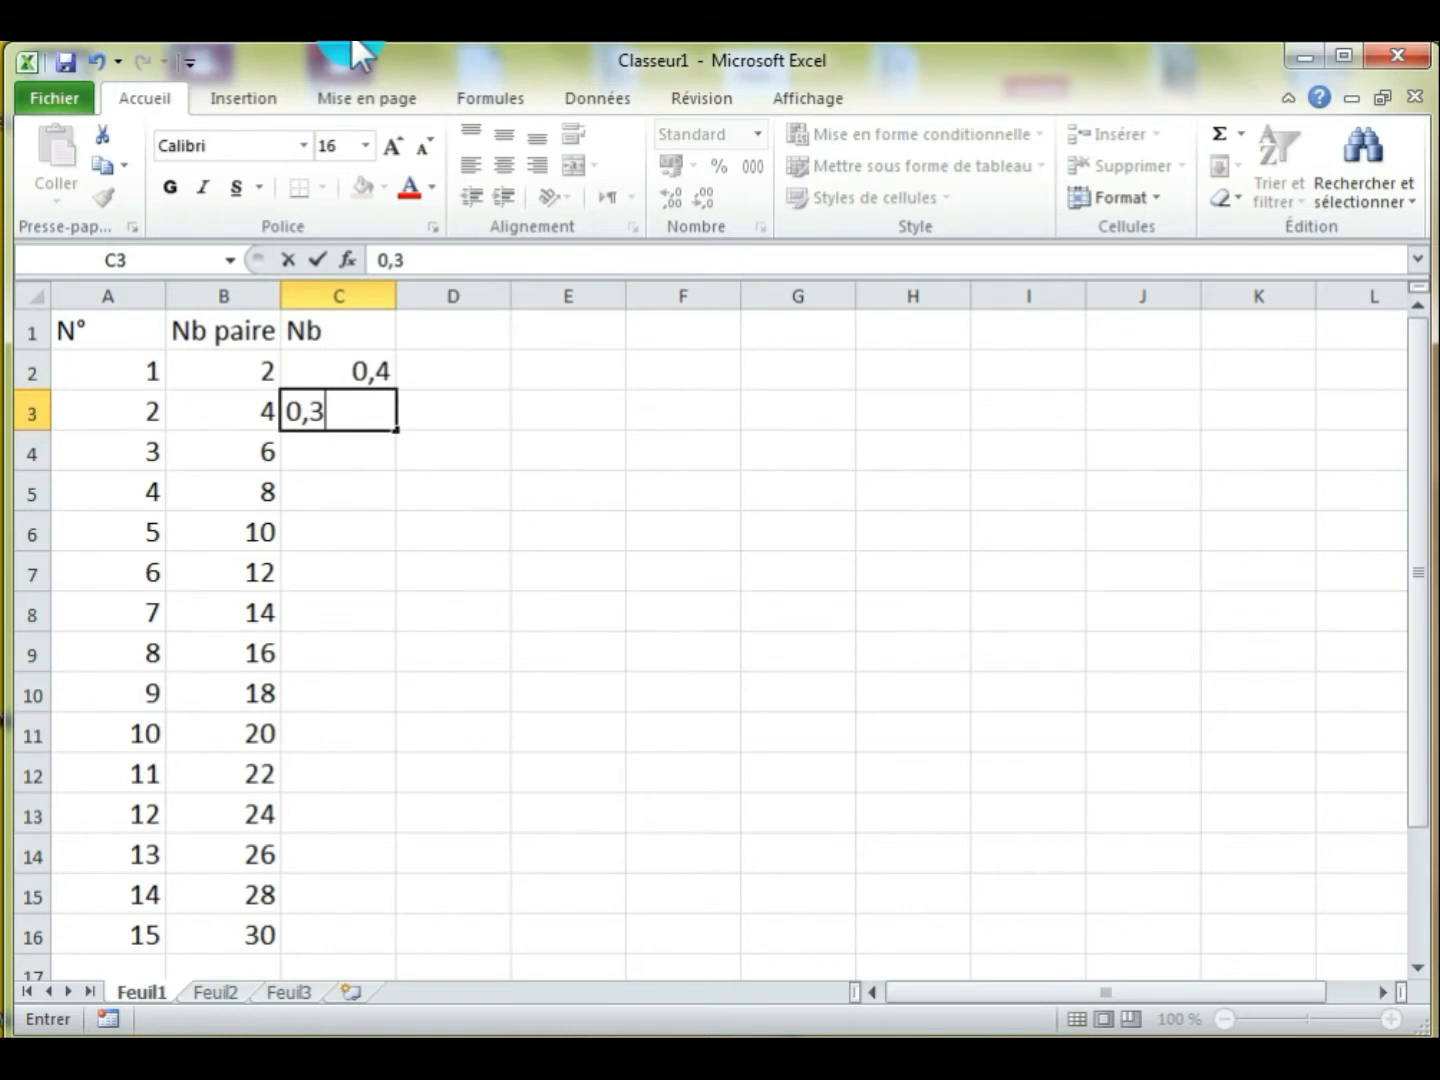
{"action": "key", "text": "Return"}
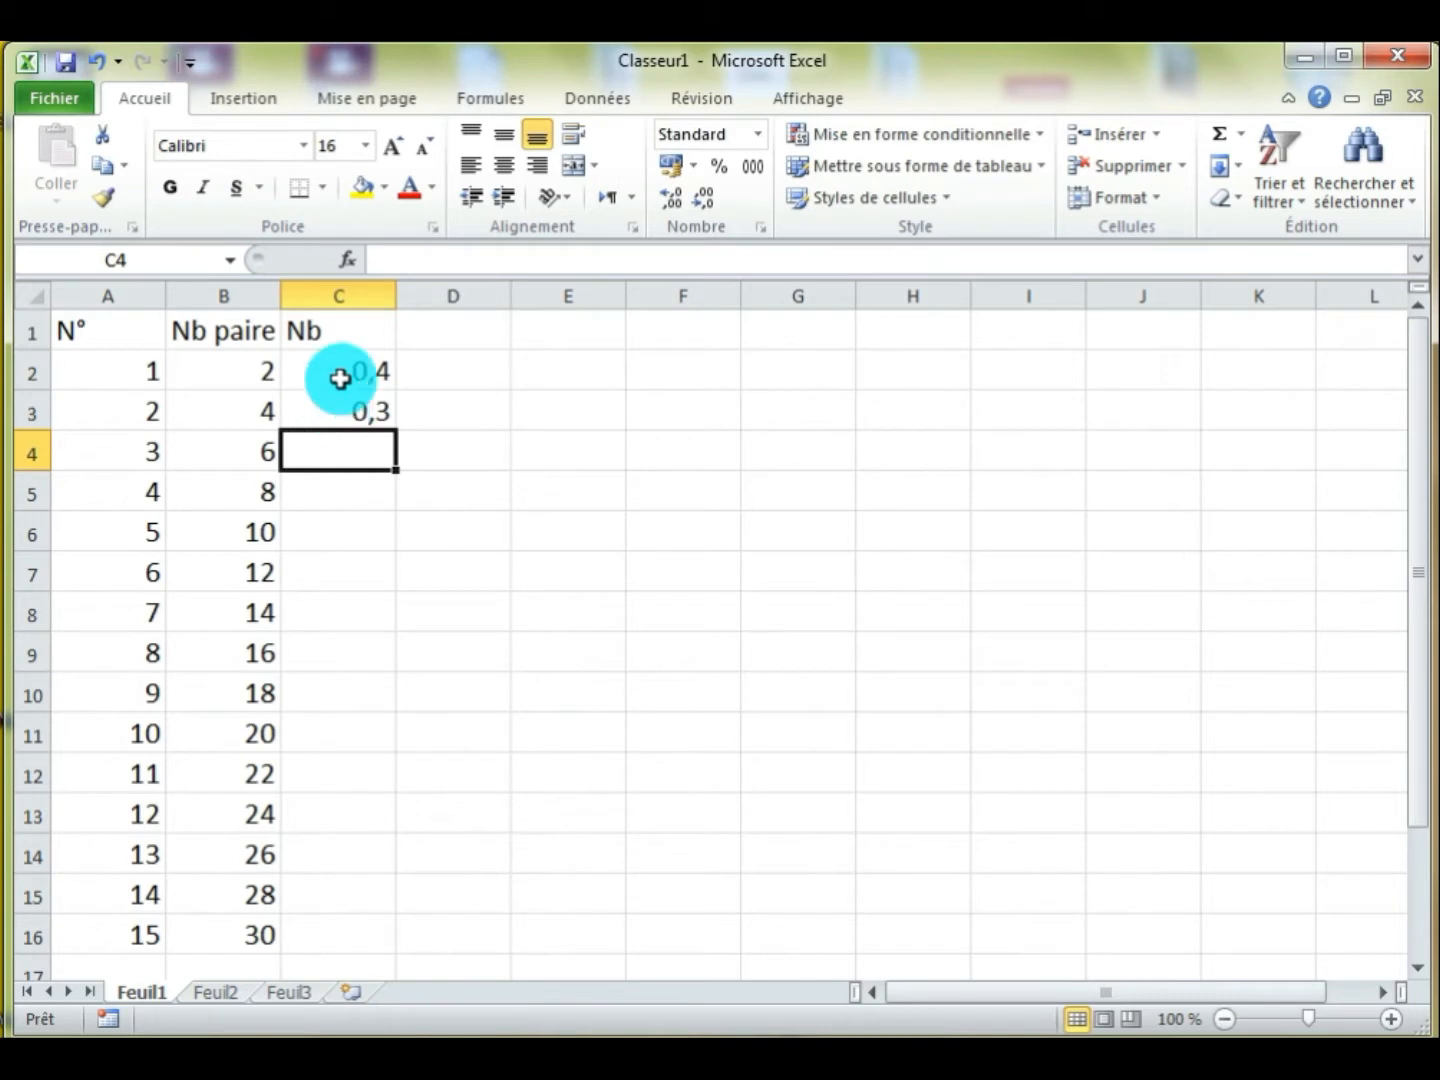
{"action": "left_click_drag", "start_coordinate": [344, 381], "coordinate": [390, 833]}
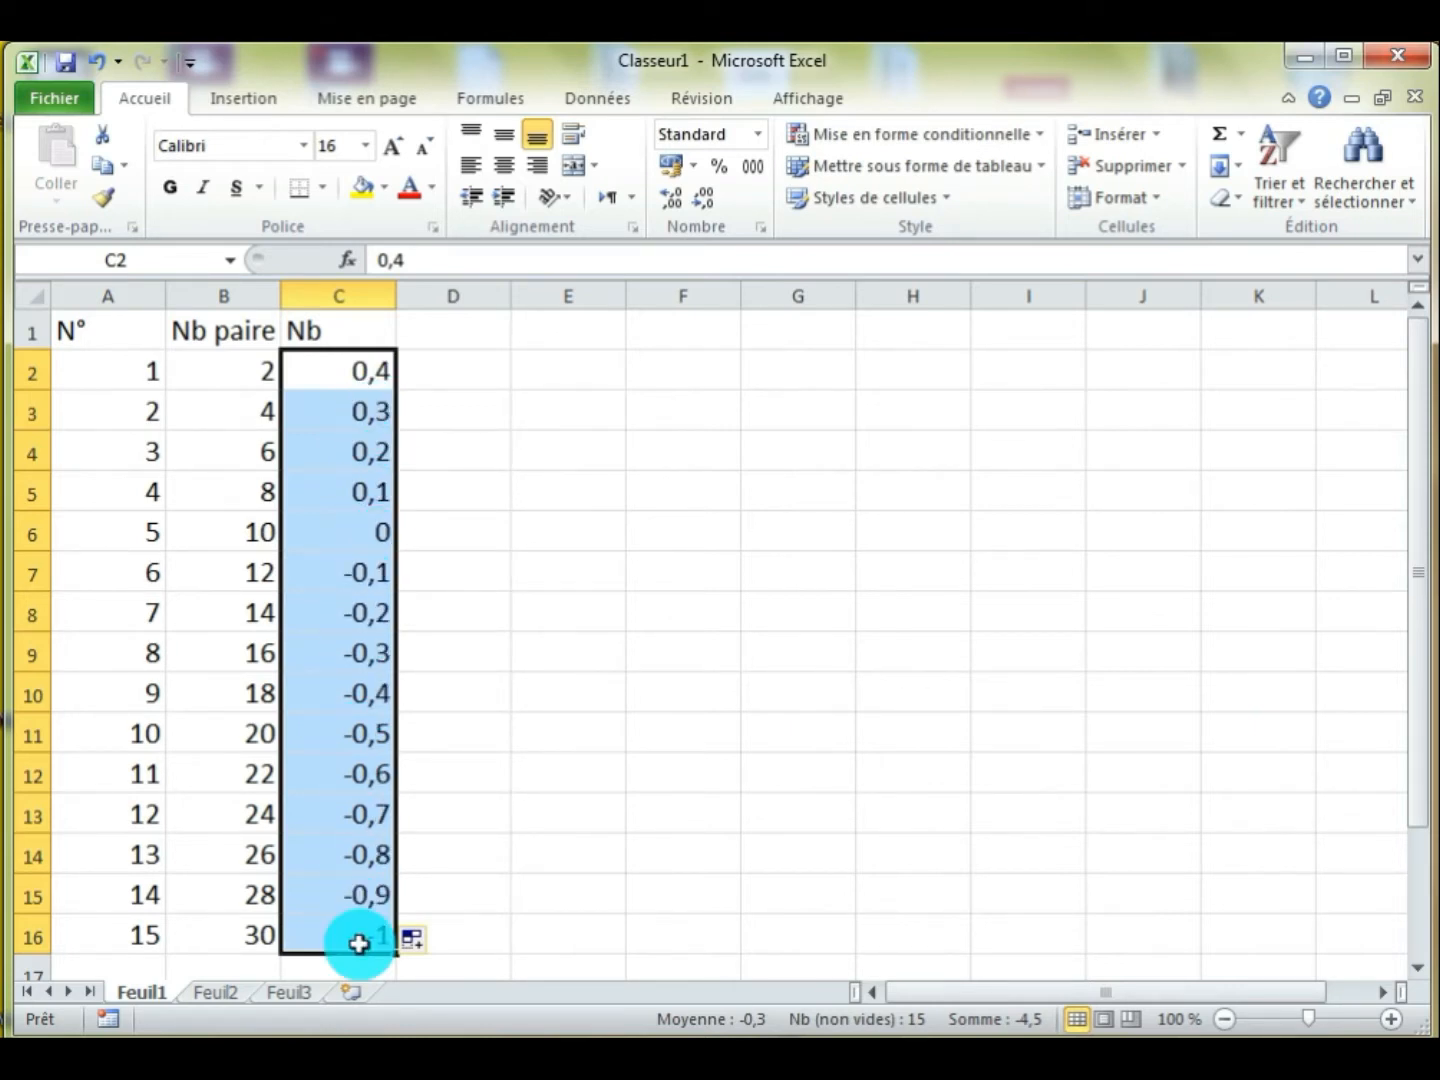
Widen column D slightly and enter the column header "date" in cell D1
{"action": "left_click", "coordinate": [437, 338]}
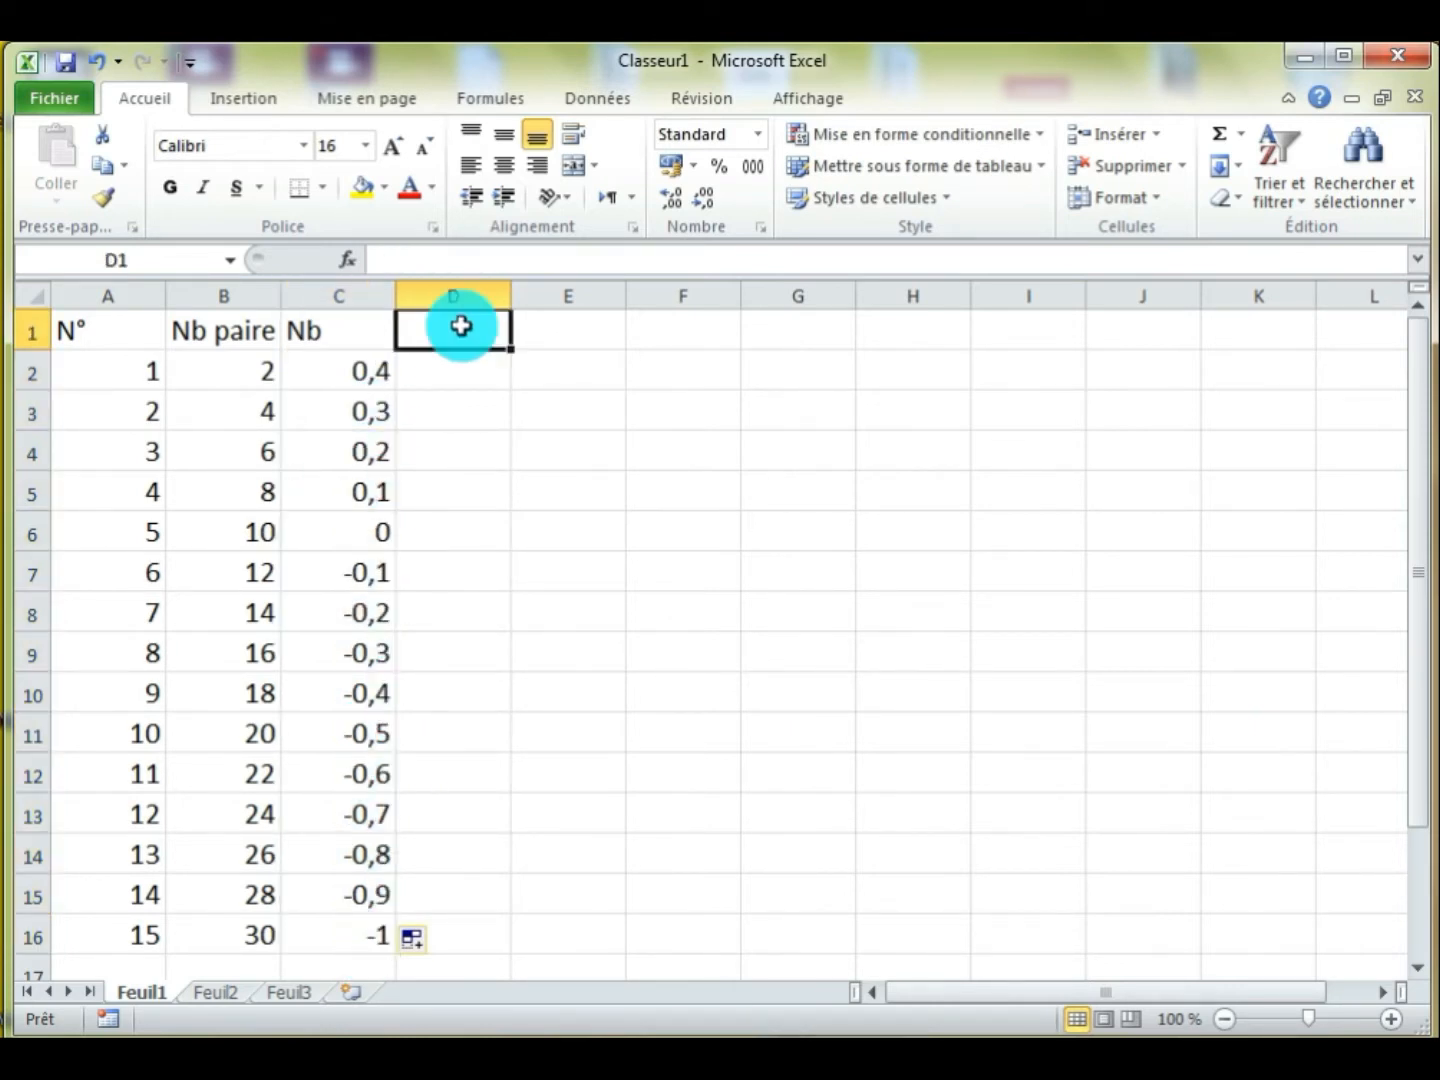
{"action": "left_click_drag", "start_coordinate": [510, 298], "coordinate": [548, 300]}
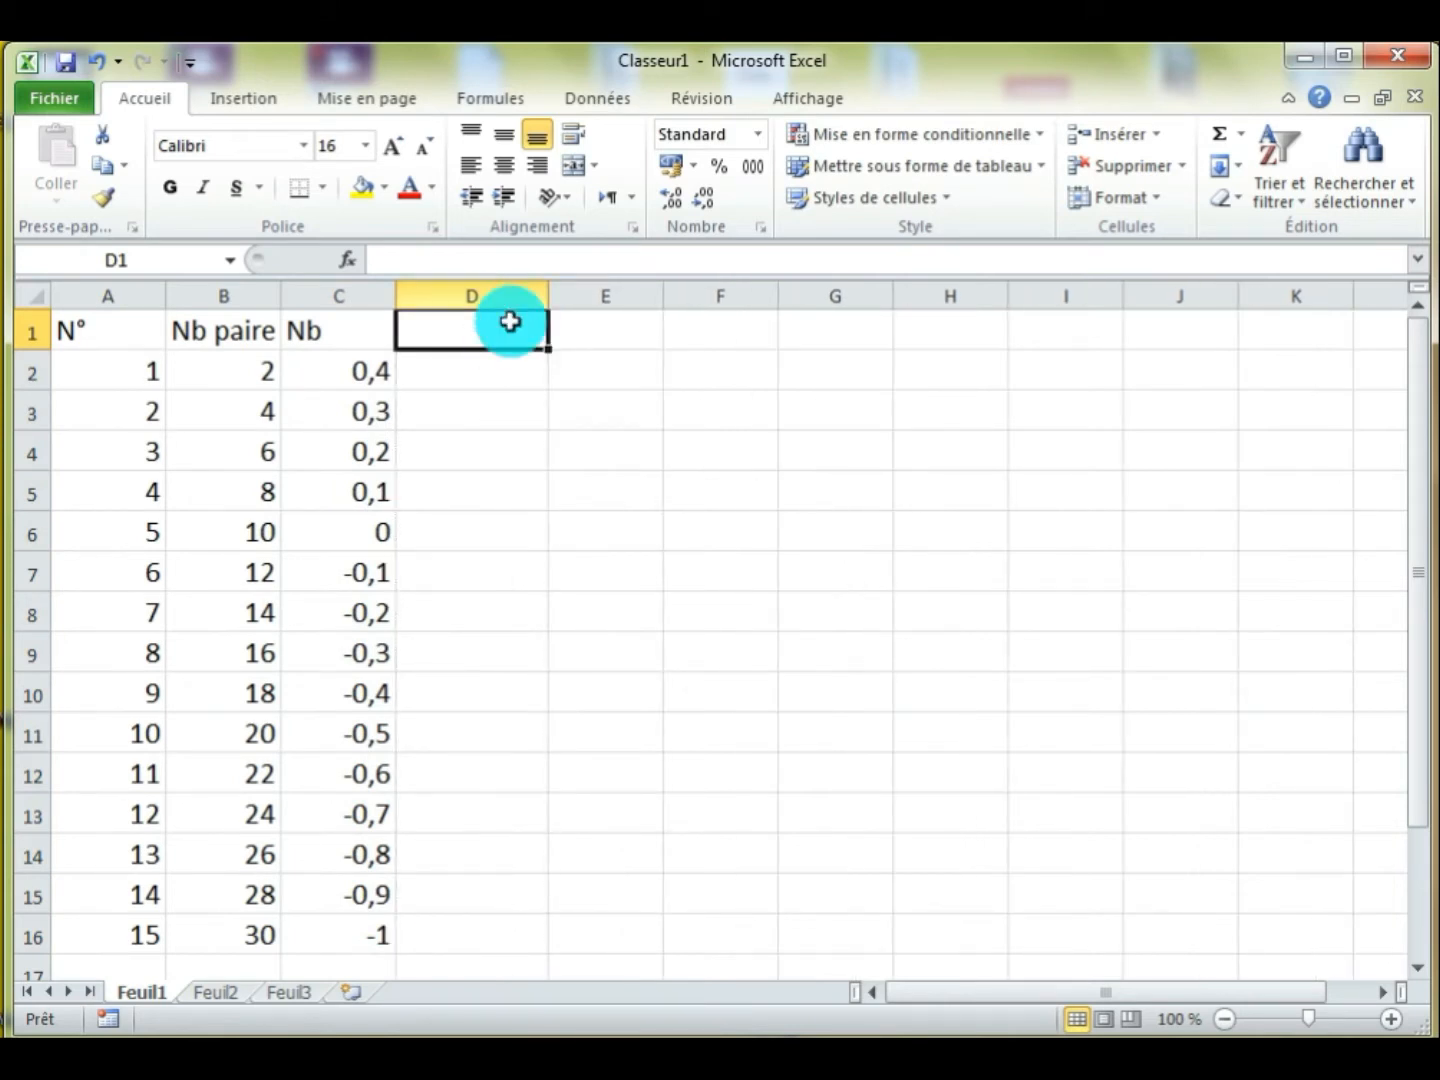
{"action": "type", "text": "date"}
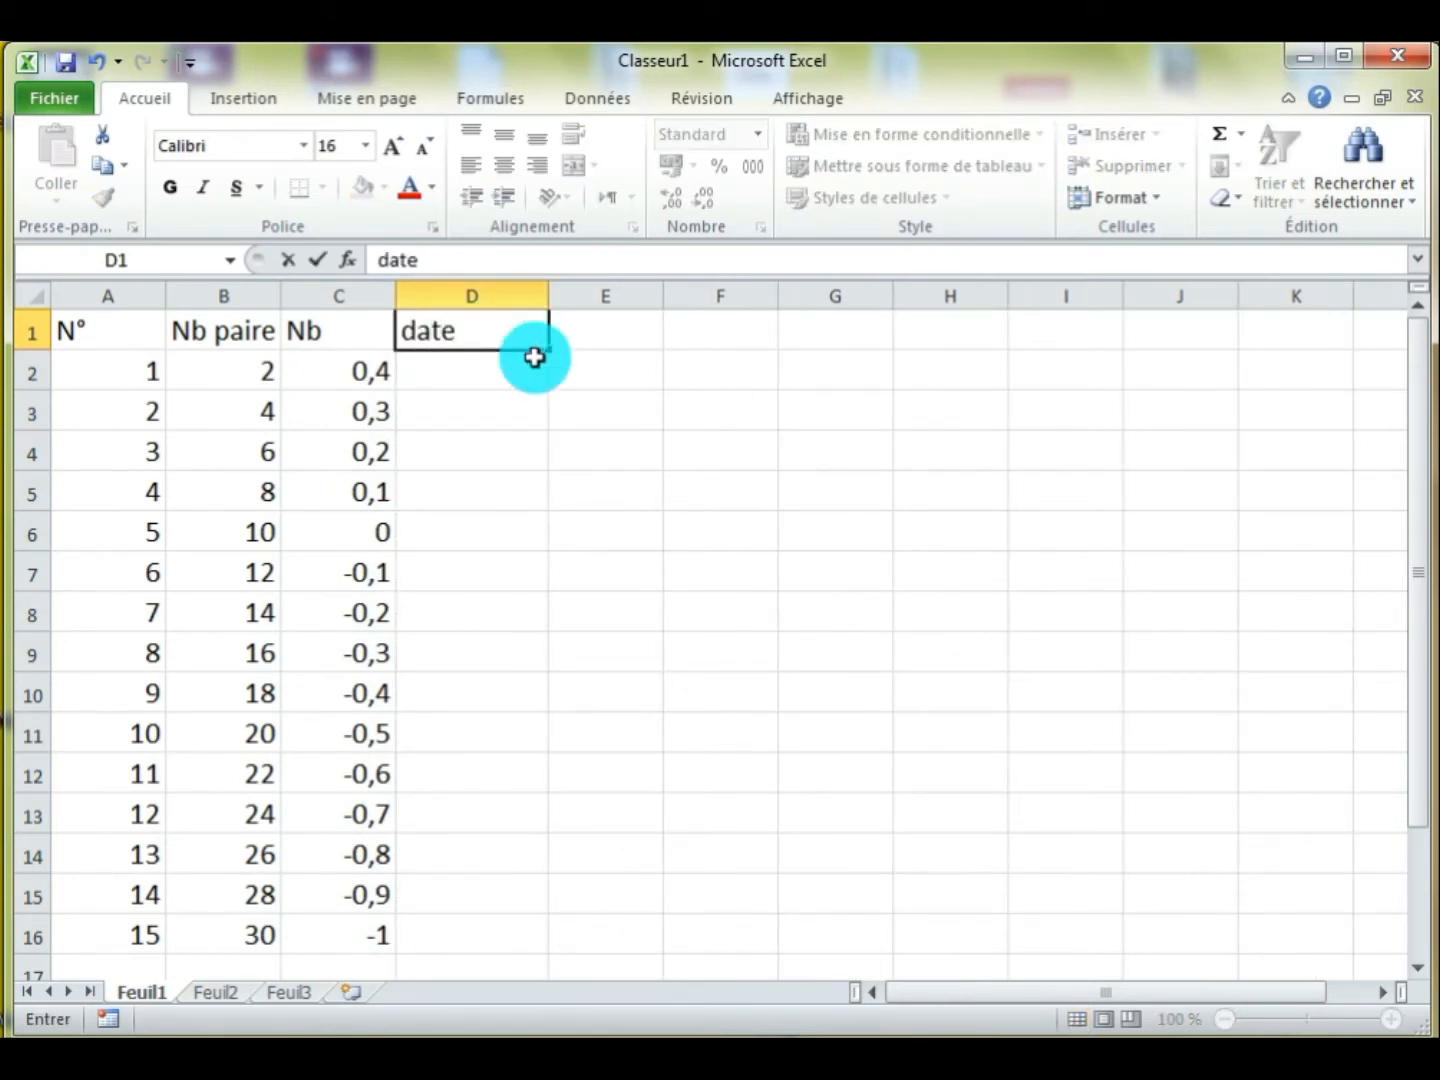
{"action": "key", "text": "Return"}
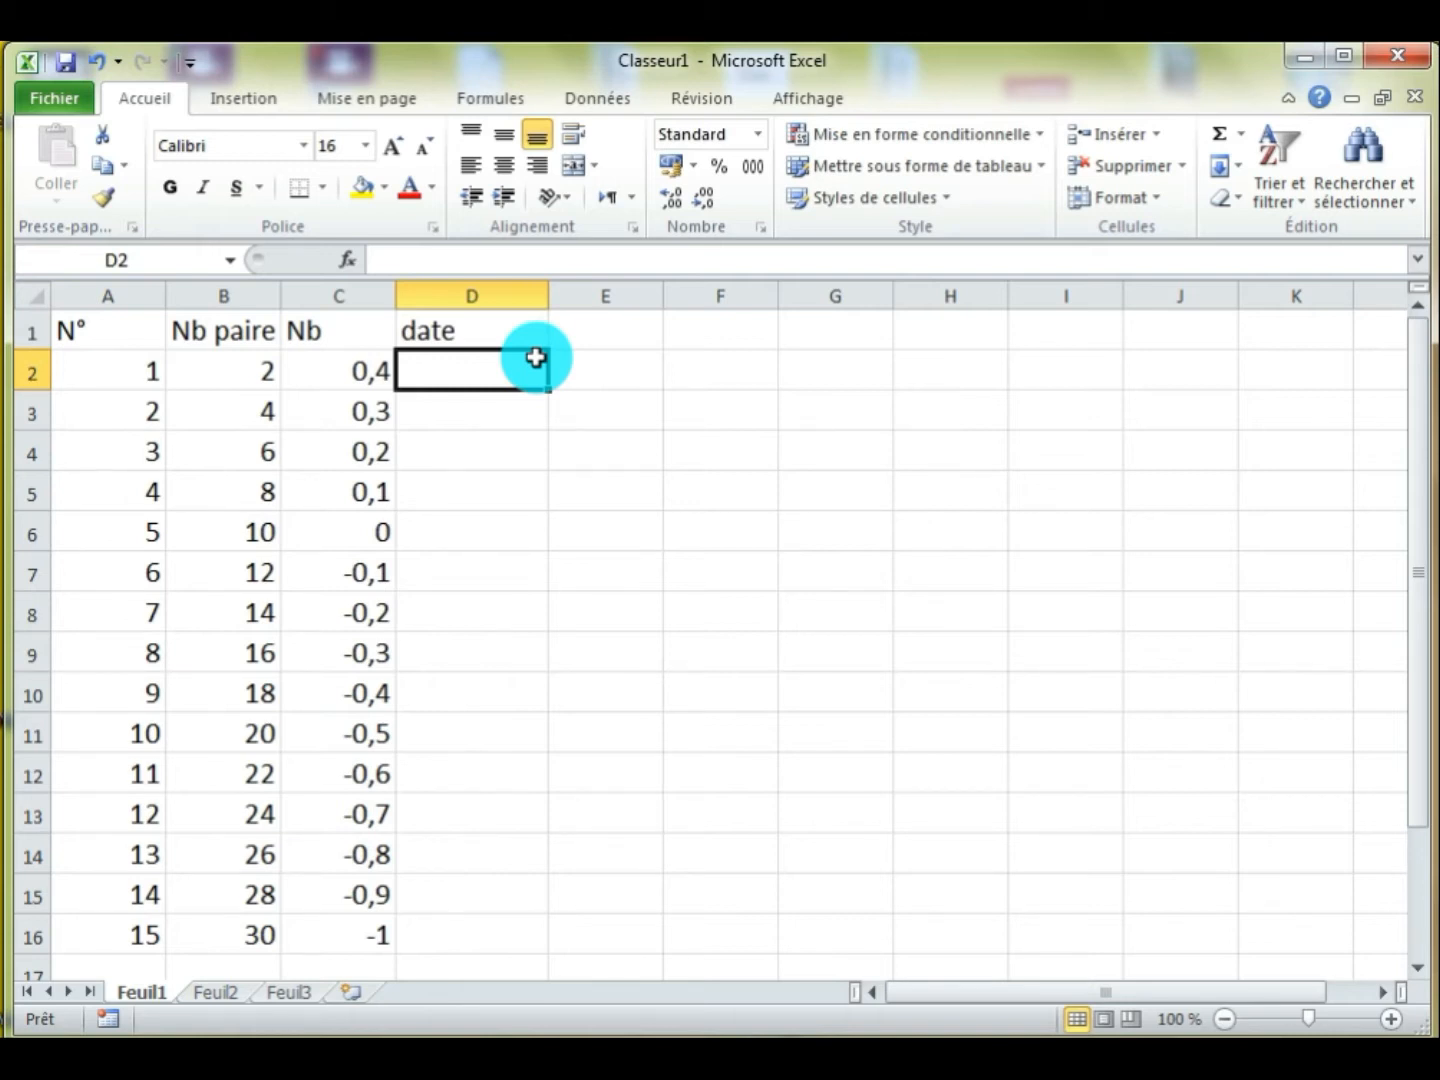
Fill D2:D16 with consecutive daily dates starting at 25/02/2019, widening column D enough to show the full dates
{"action": "type", "text": "25/"}
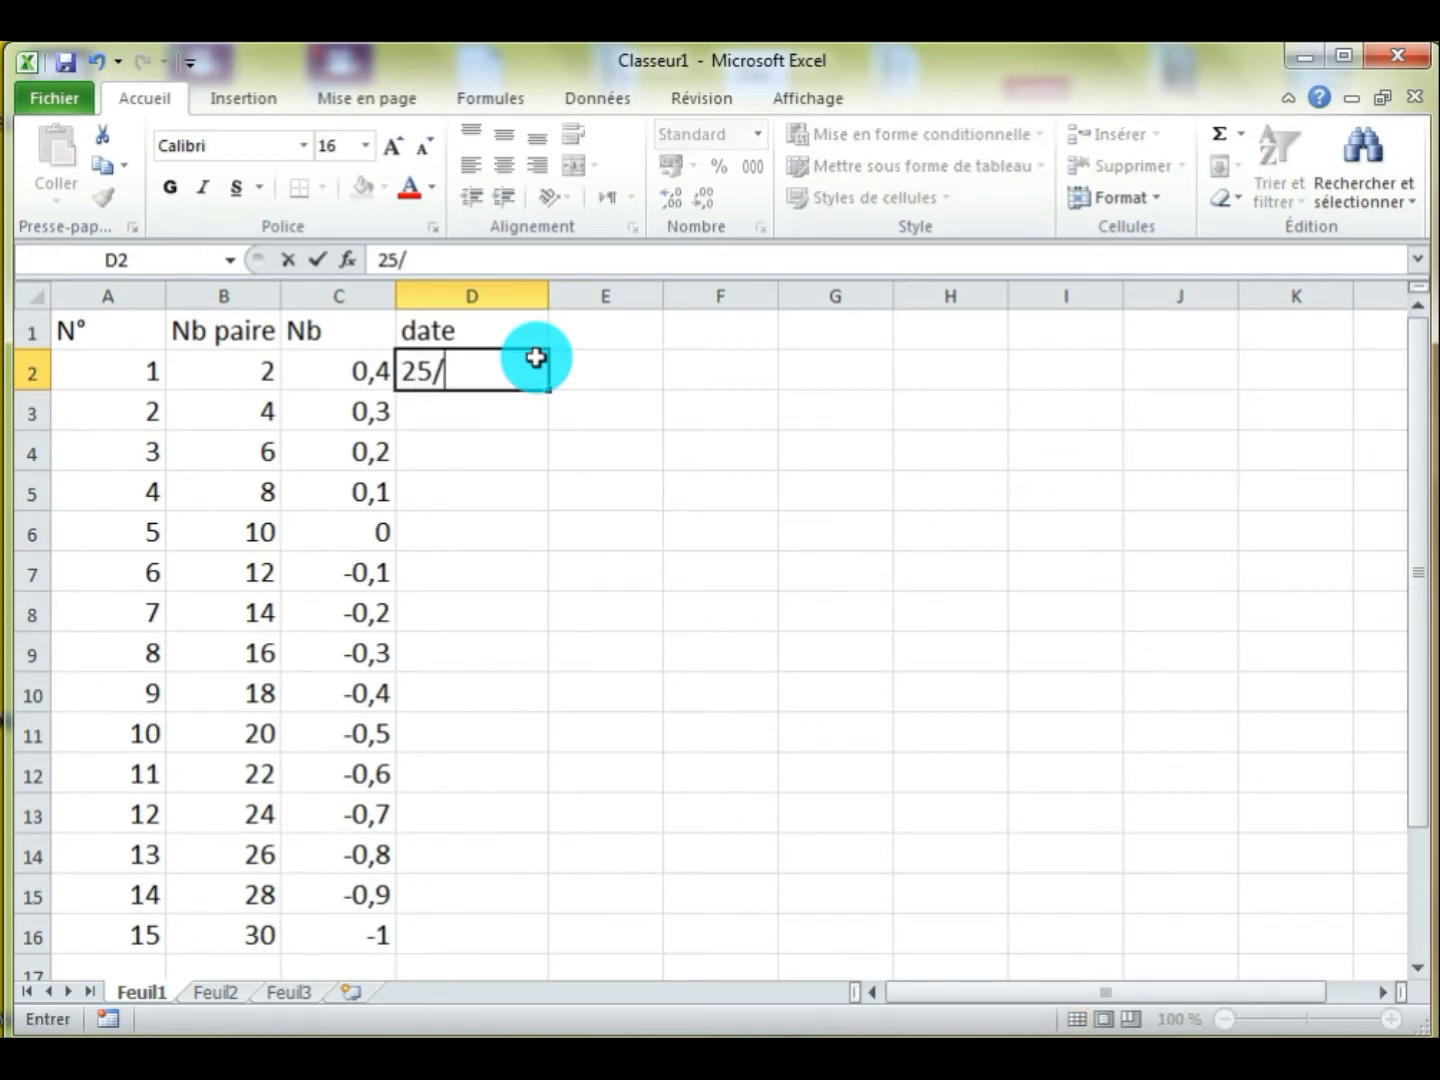
{"action": "type", "text": "02/2019"}
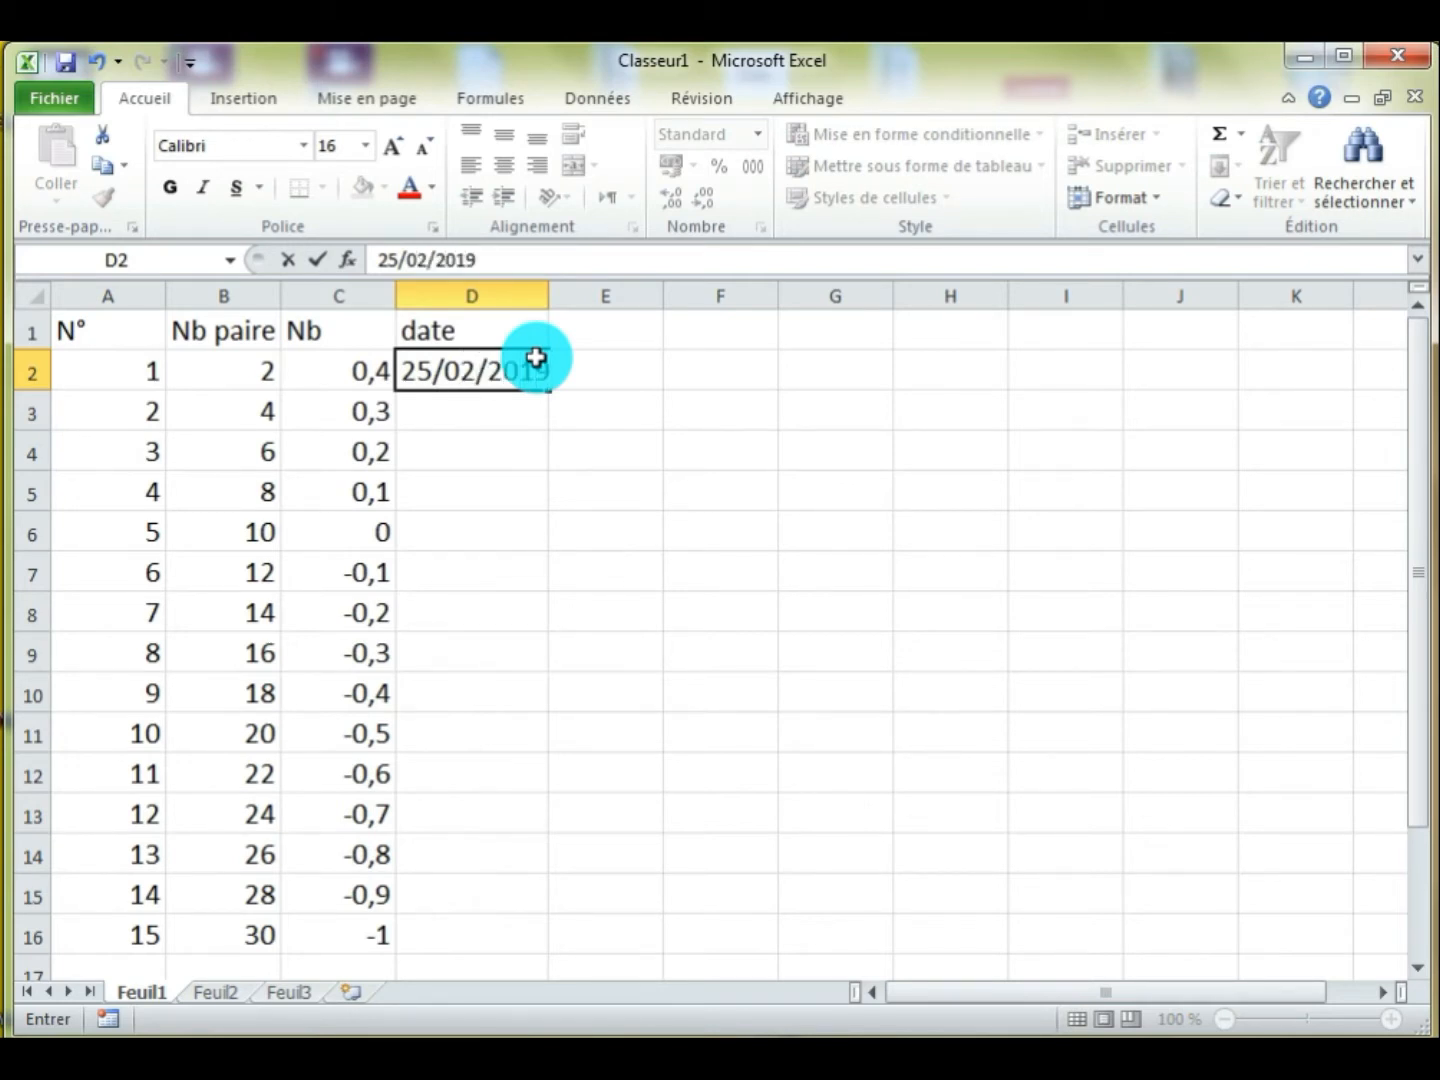
{"action": "key", "text": "Return"}
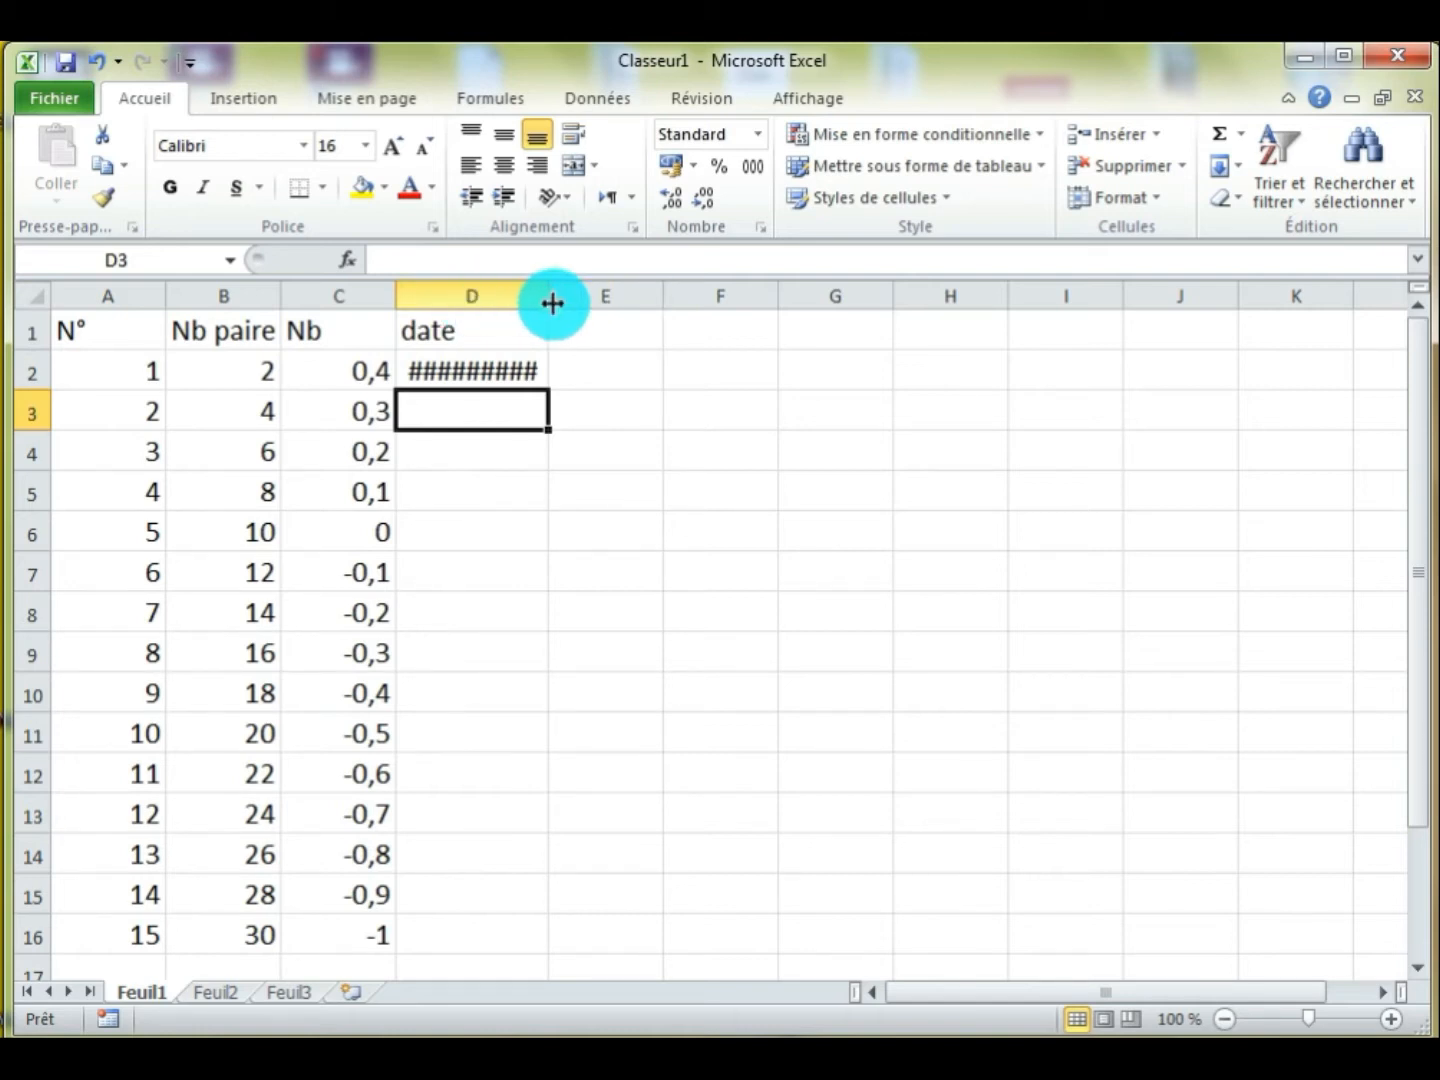
{"action": "left_click_drag", "start_coordinate": [550, 296], "coordinate": [585, 296]}
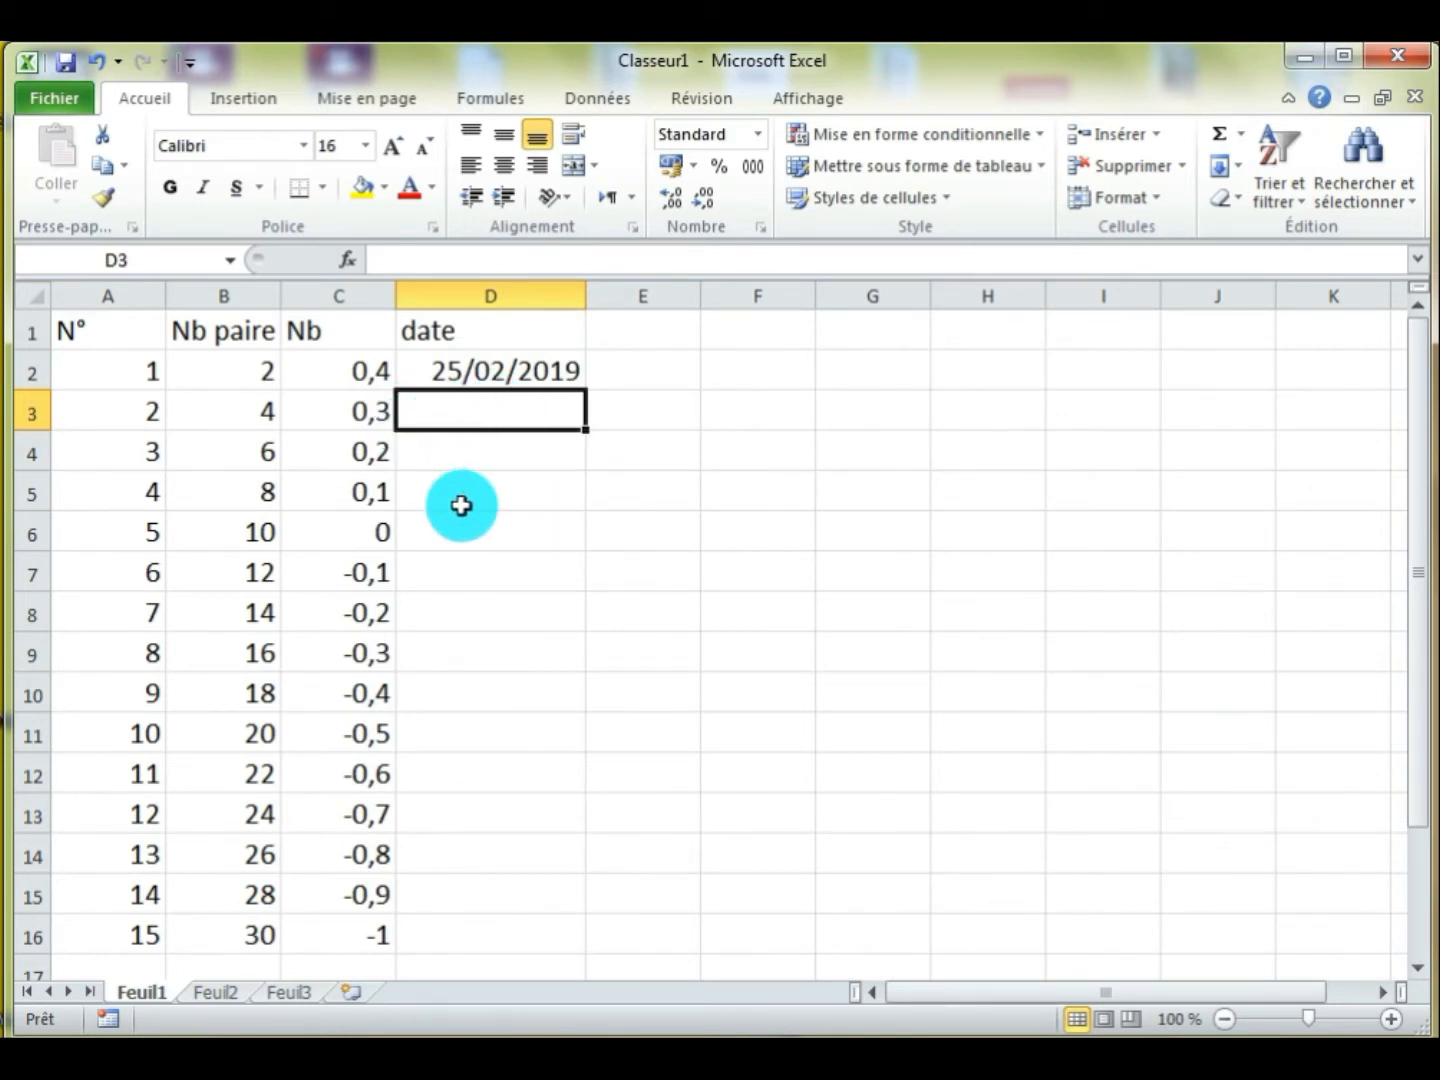
{"action": "left_click", "coordinate": [500, 372]}
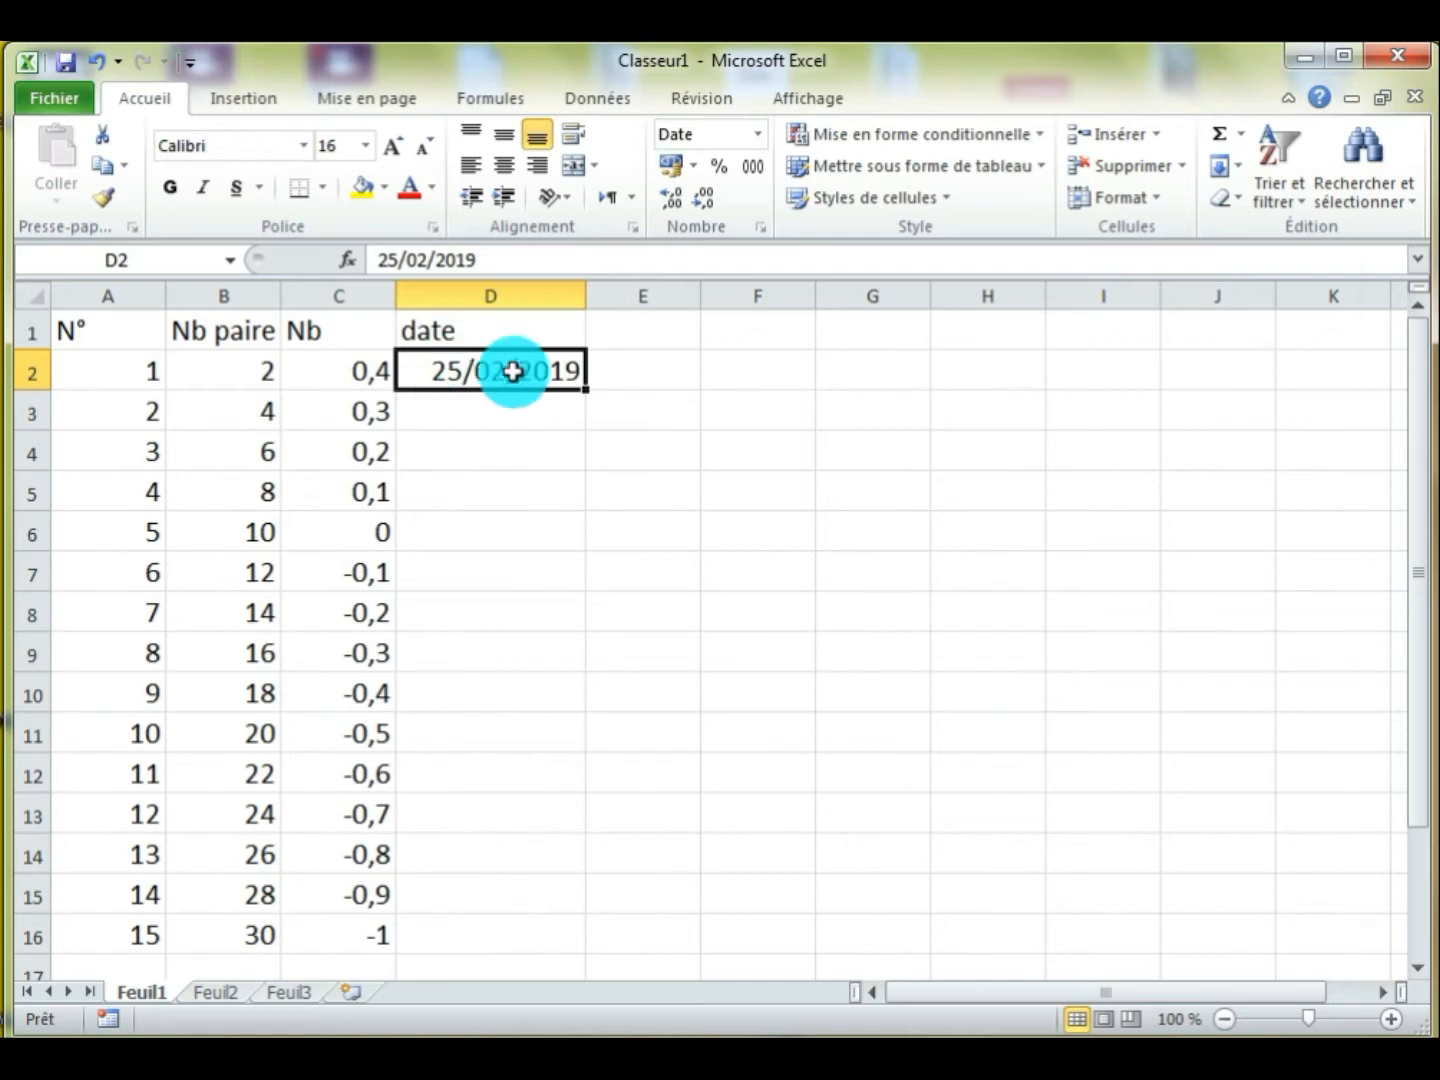
{"action": "left_click_drag", "start_coordinate": [585, 389], "coordinate": [545, 947]}
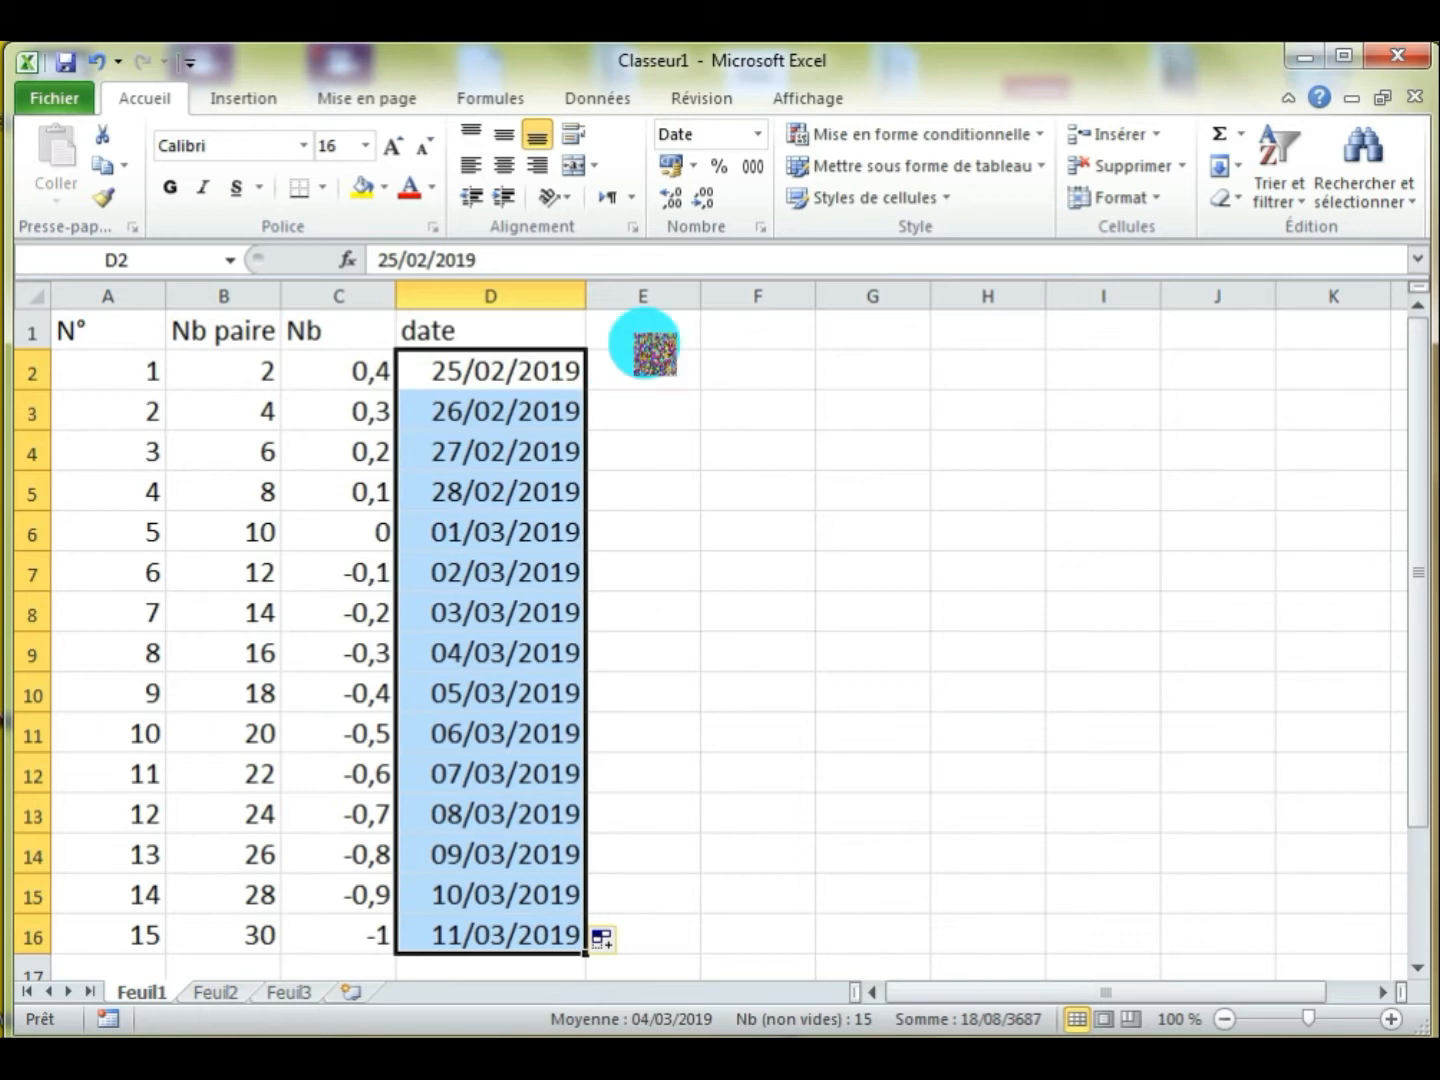
Widen column E and enter the column header "Jours" in cell E1
{"action": "left_click", "coordinate": [669, 332]}
{"action": "left_click_drag", "start_coordinate": [701, 295], "coordinate": [766, 299]}
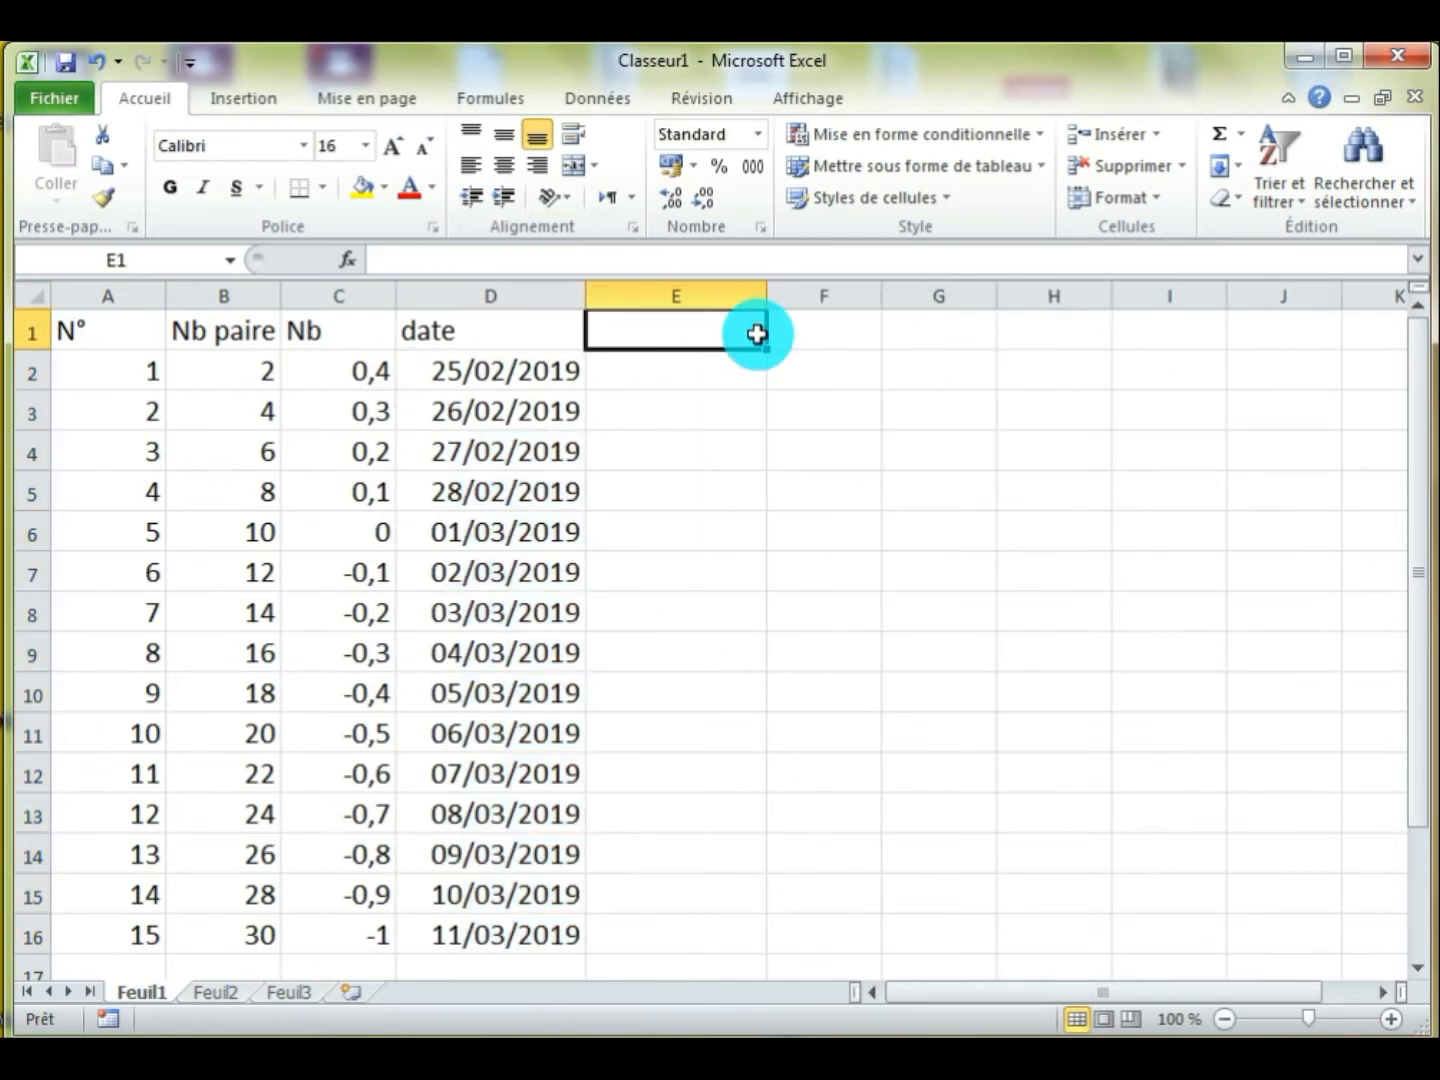
{"action": "type", "text": "Jours"}
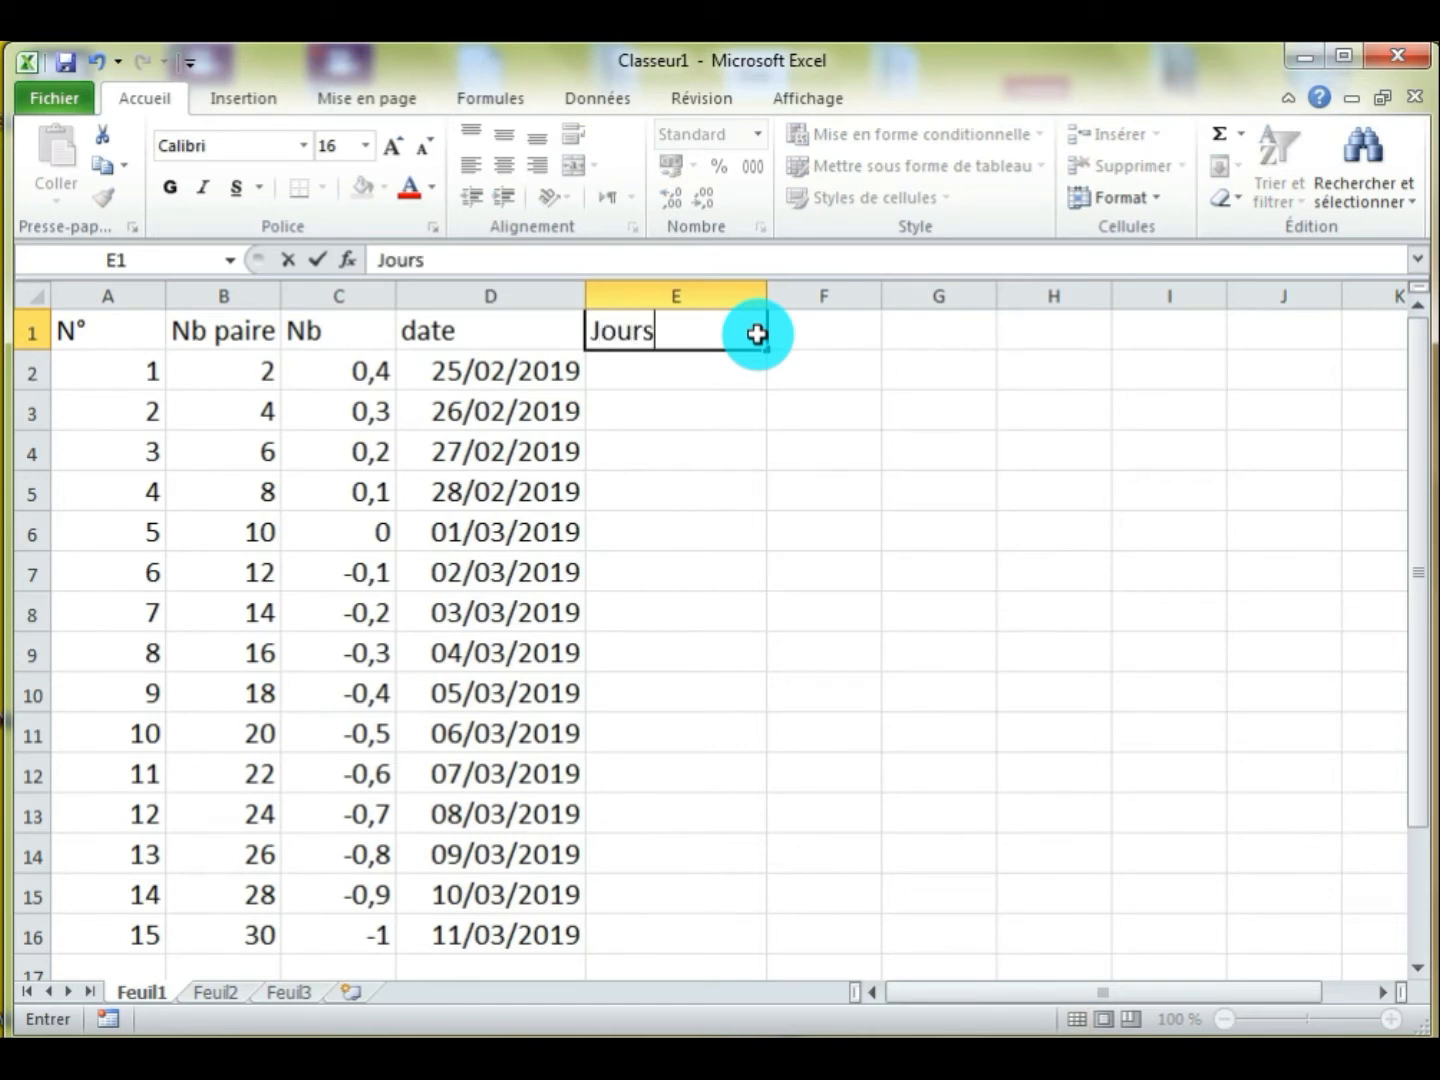
{"action": "key", "text": "Return"}
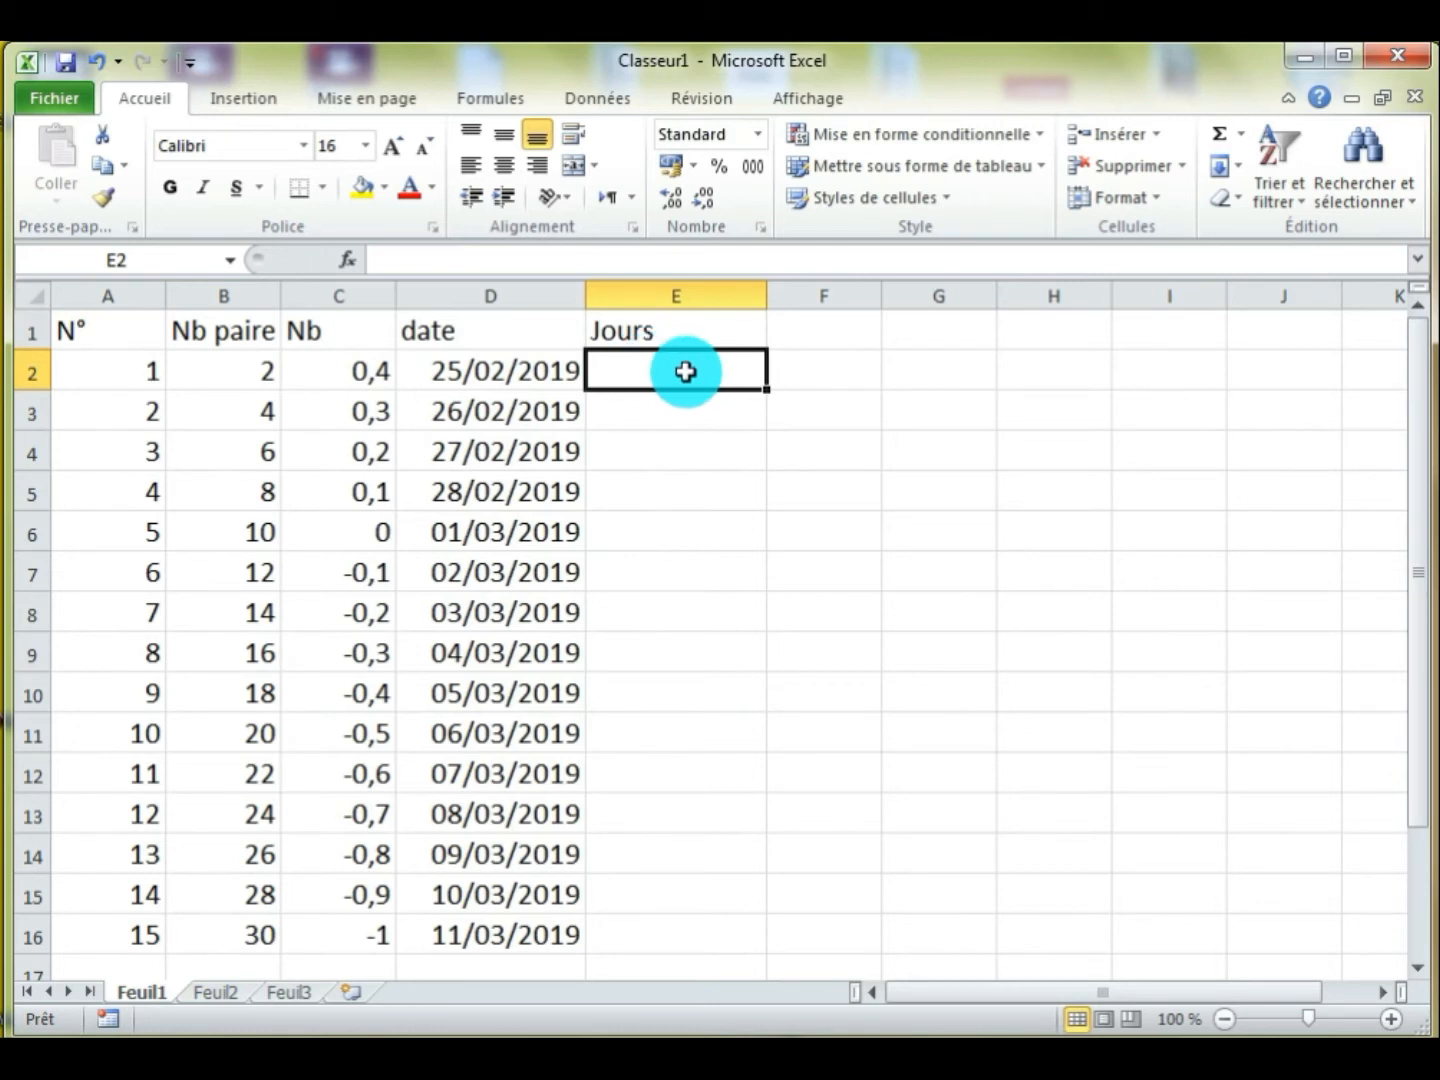
Enter "Mardi" in cell E2 and extend the weekday series down to cell E16
{"action": "type", "text": "Mardi"}
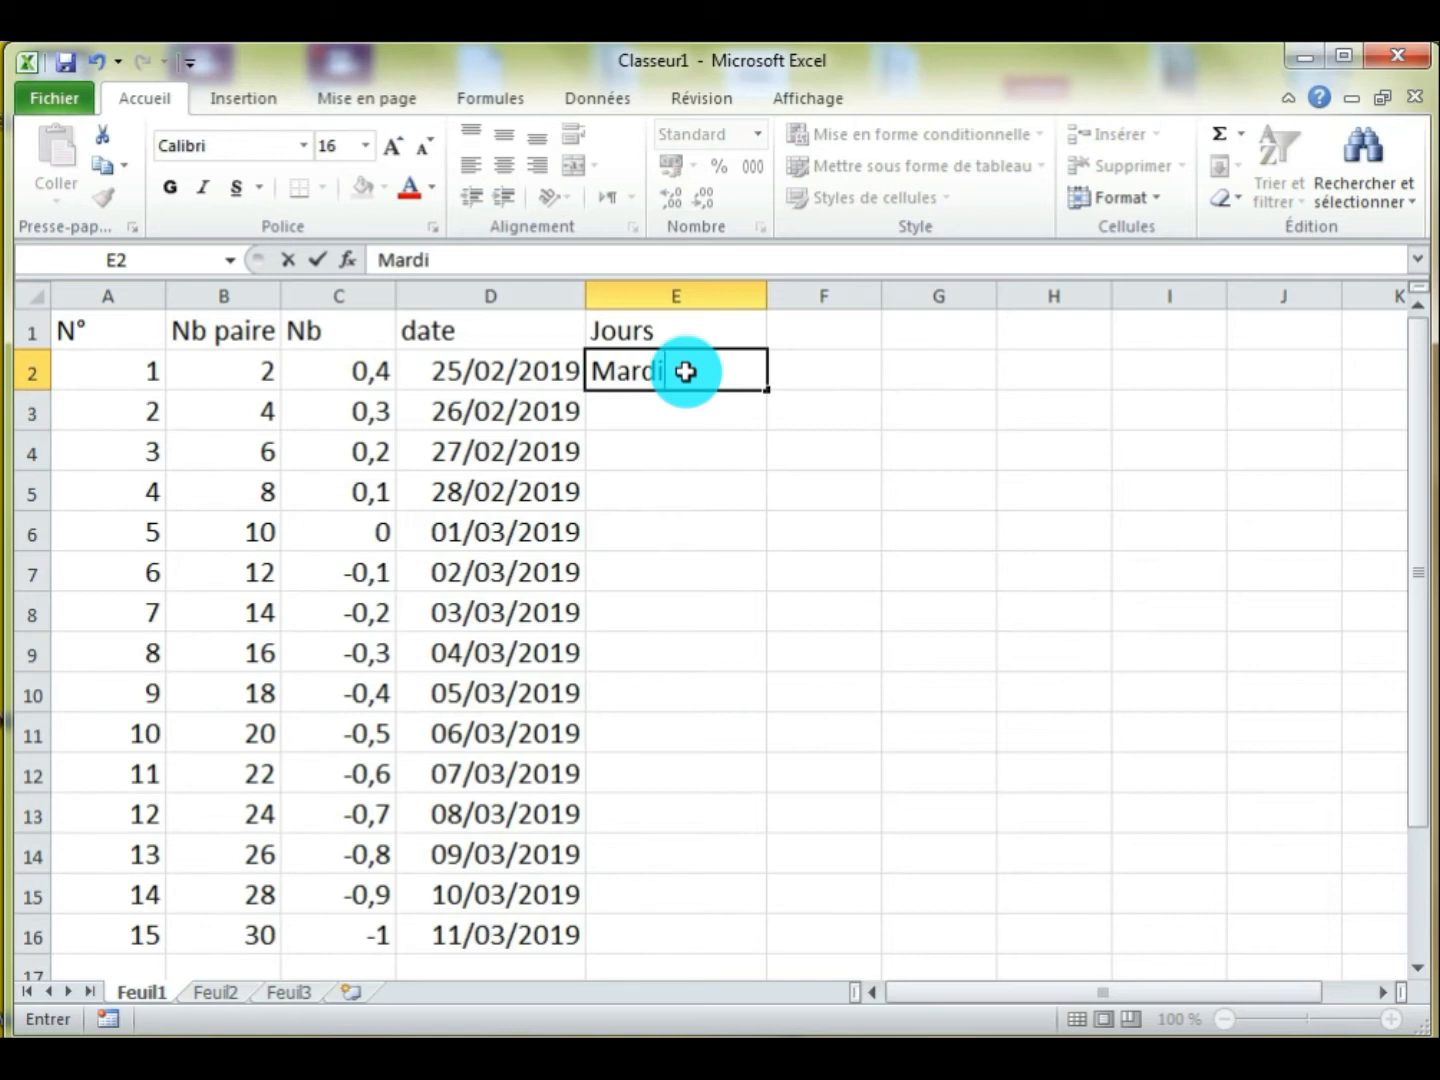
{"action": "key", "text": "Return"}
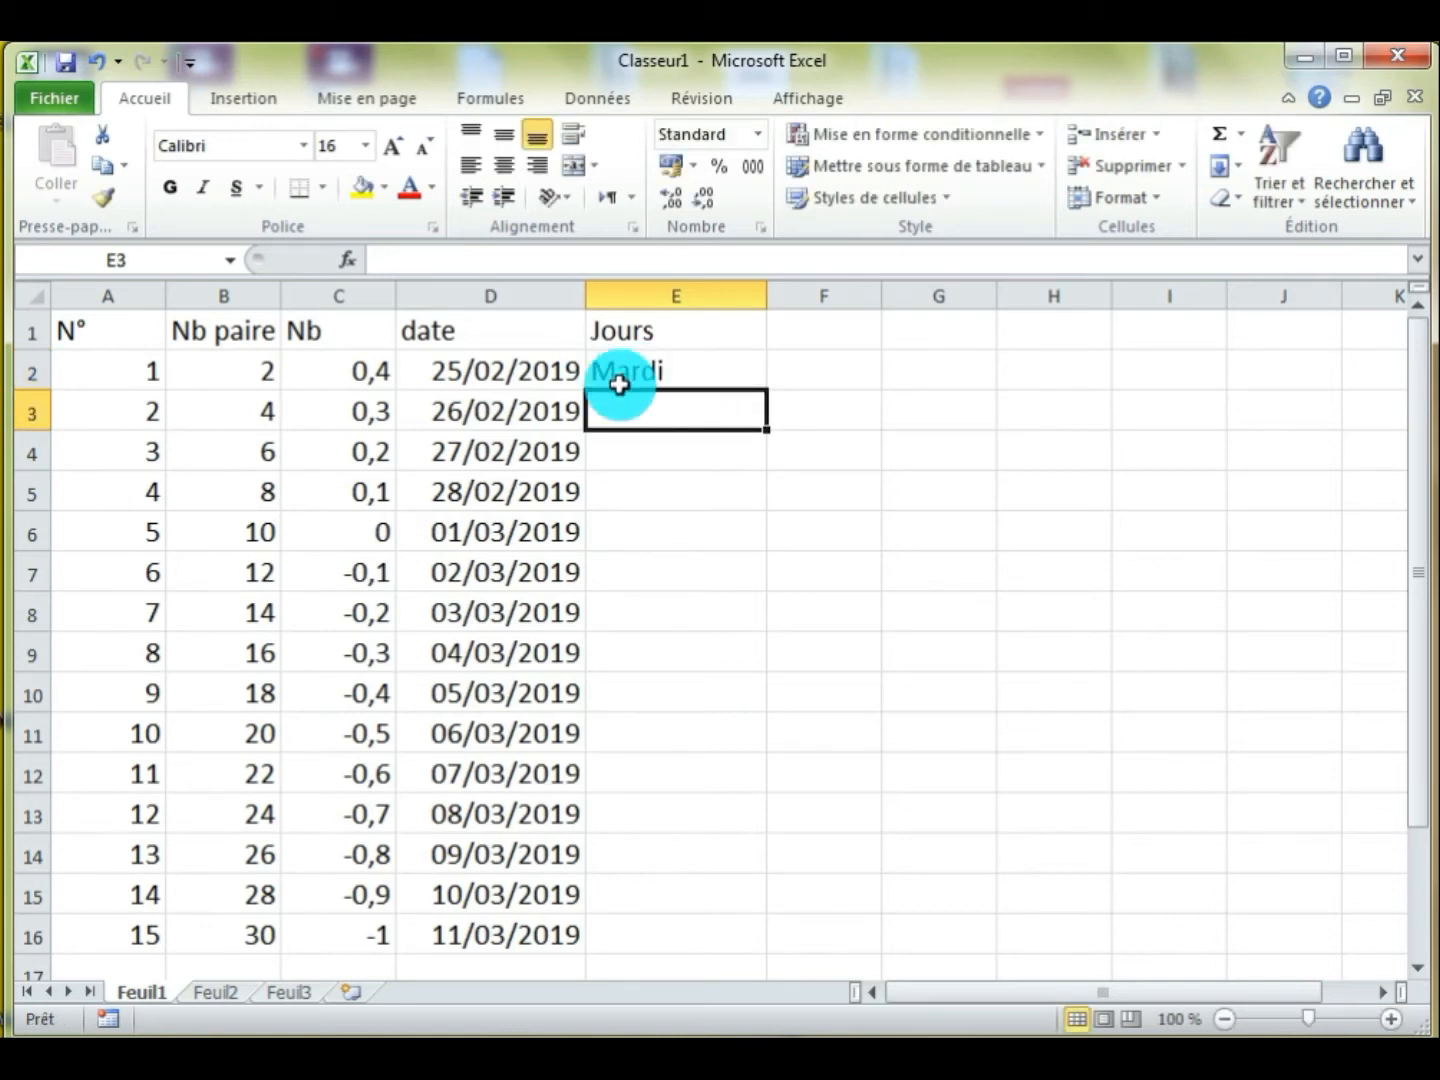
{"action": "left_click", "coordinate": [679, 373]}
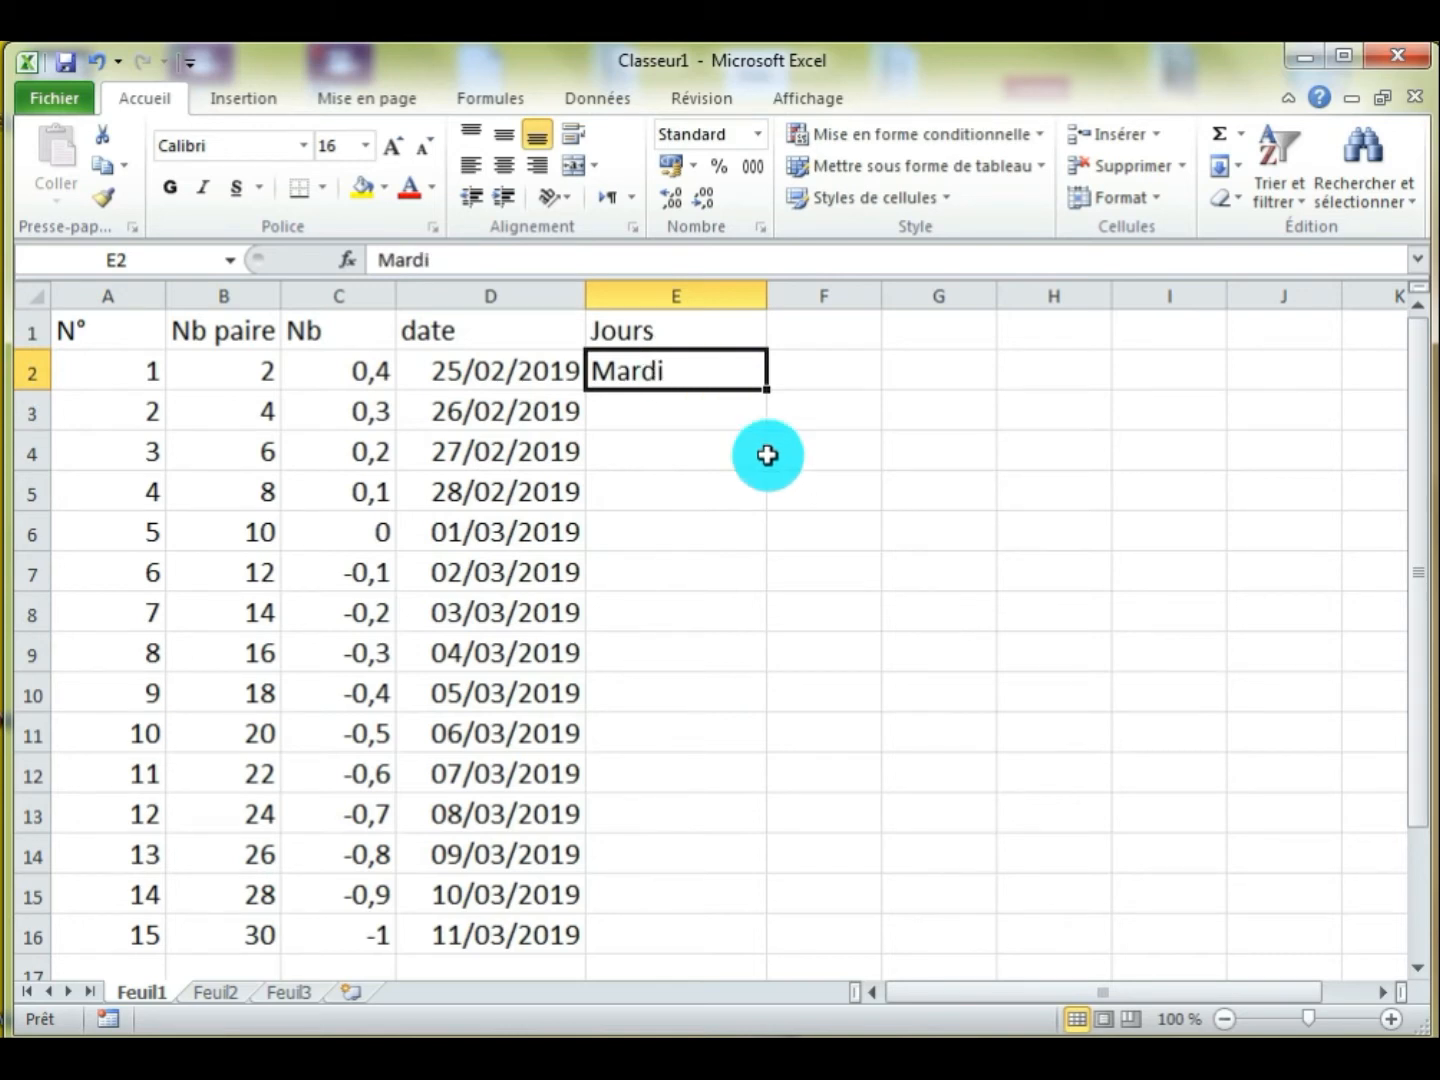
{"action": "left_click_drag", "start_coordinate": [767, 389], "coordinate": [763, 949]}
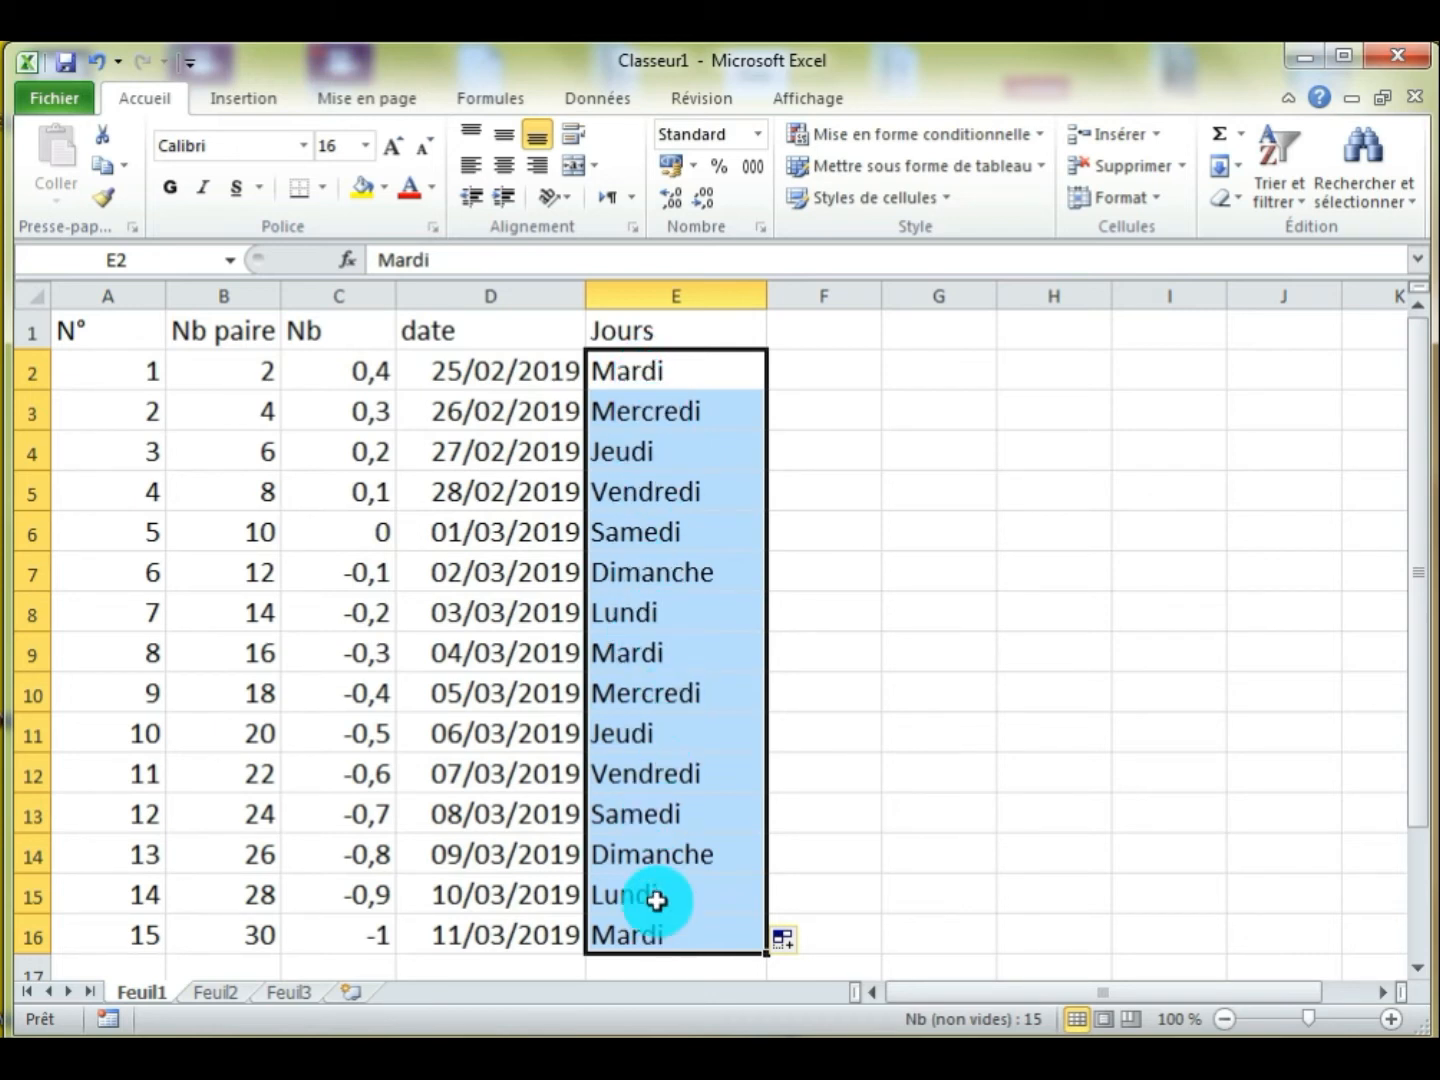
Enter the column header "Mois" in cell F1 and widen column F slightly
{"action": "left_click", "coordinate": [836, 330]}
{"action": "type", "text": "Mois"}
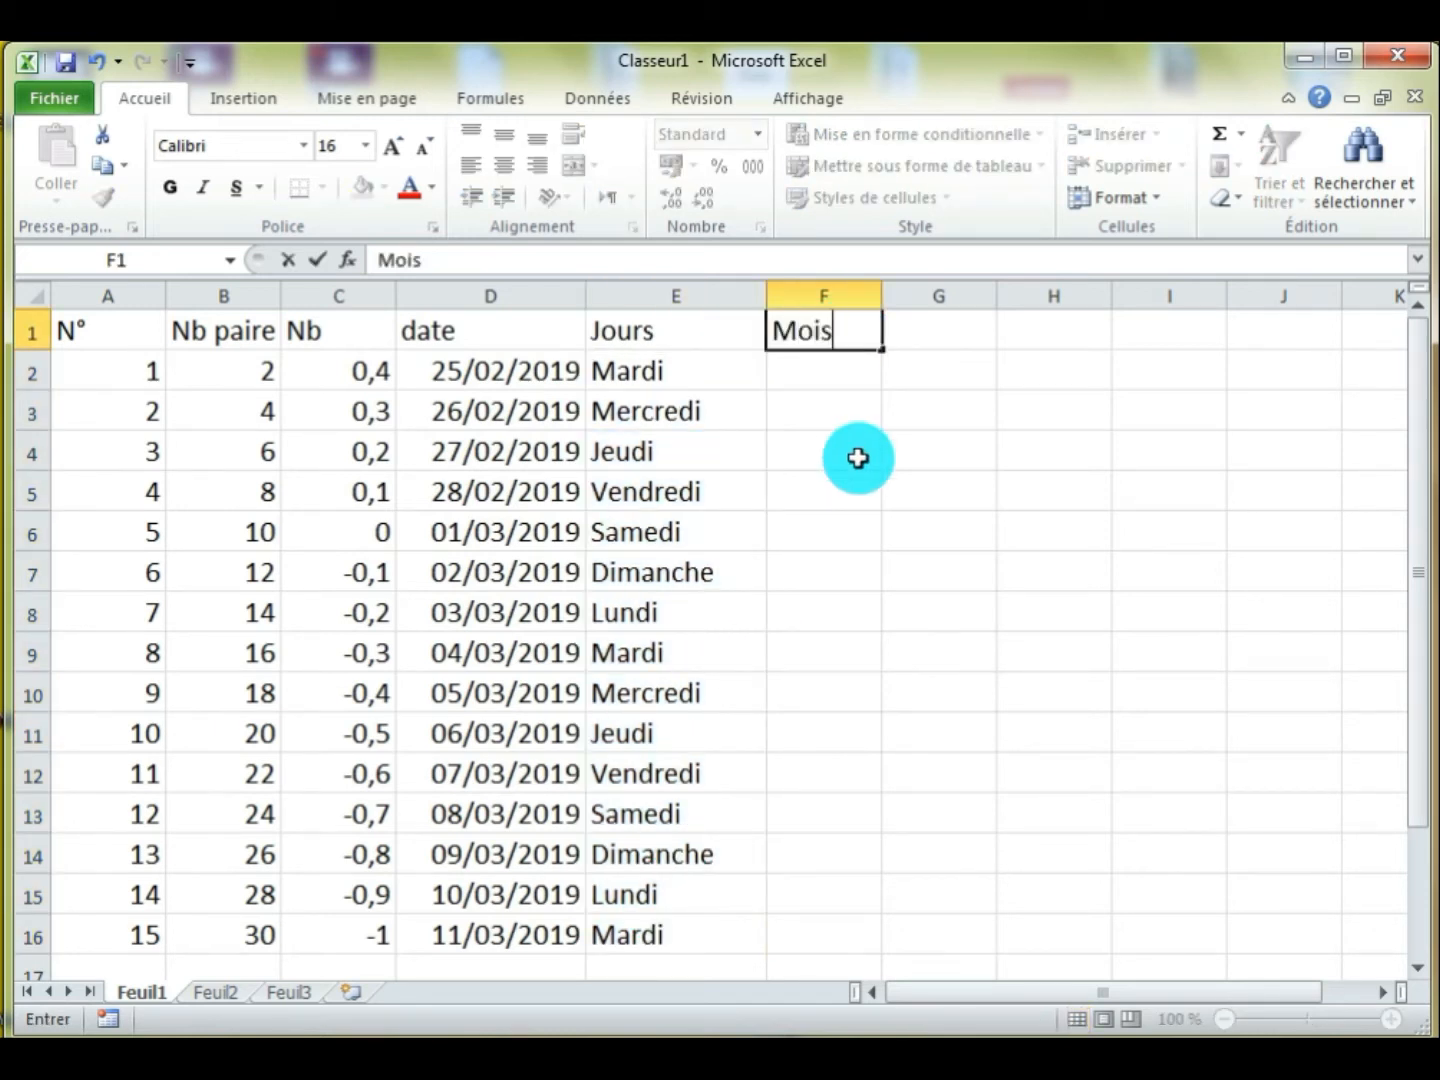
{"action": "key", "text": "Return"}
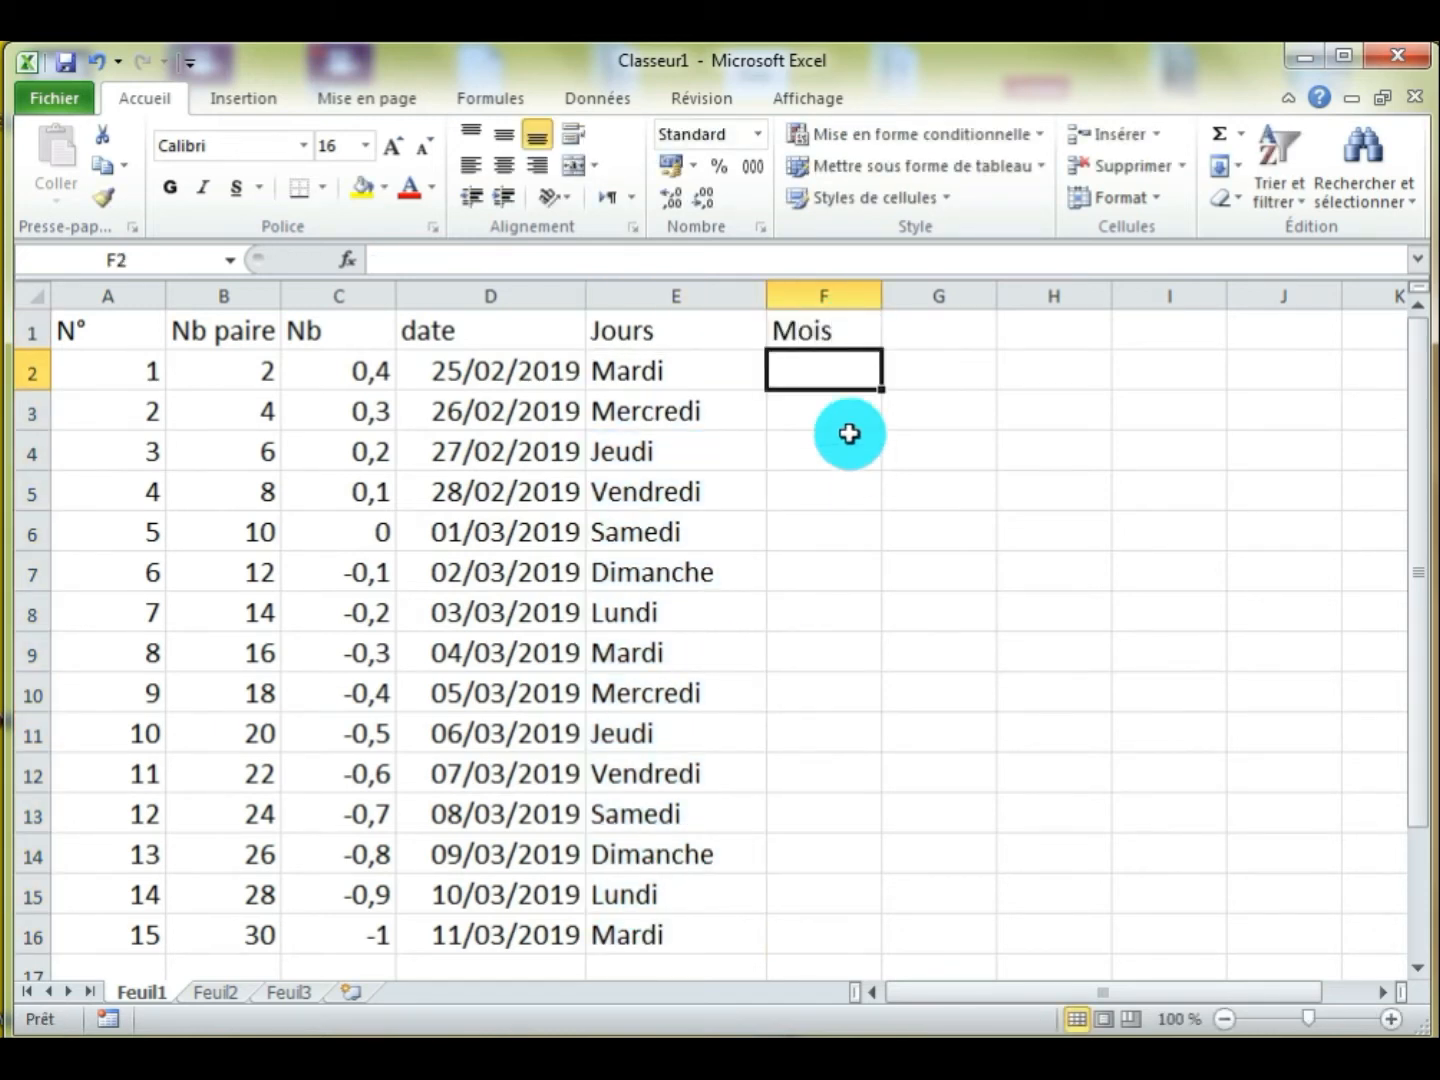
{"action": "left_click_drag", "start_coordinate": [881, 296], "coordinate": [907, 296]}
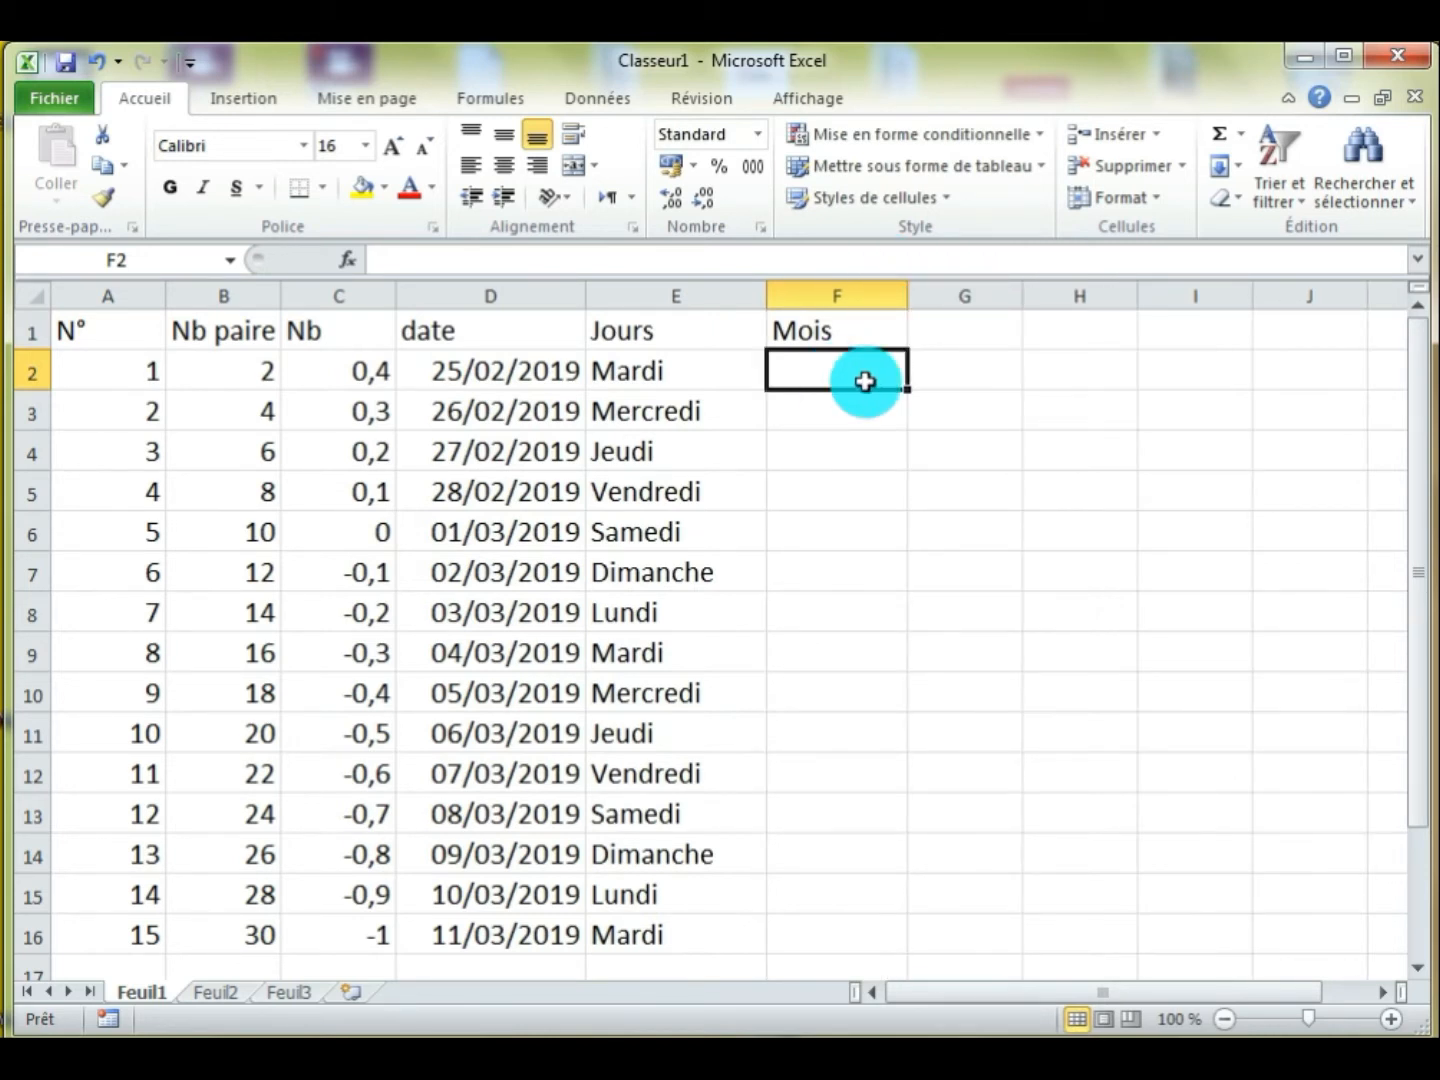
Enter "Mars" in cell F2 and extend the month series down to cell F16
{"action": "type", "text": "Mars"}
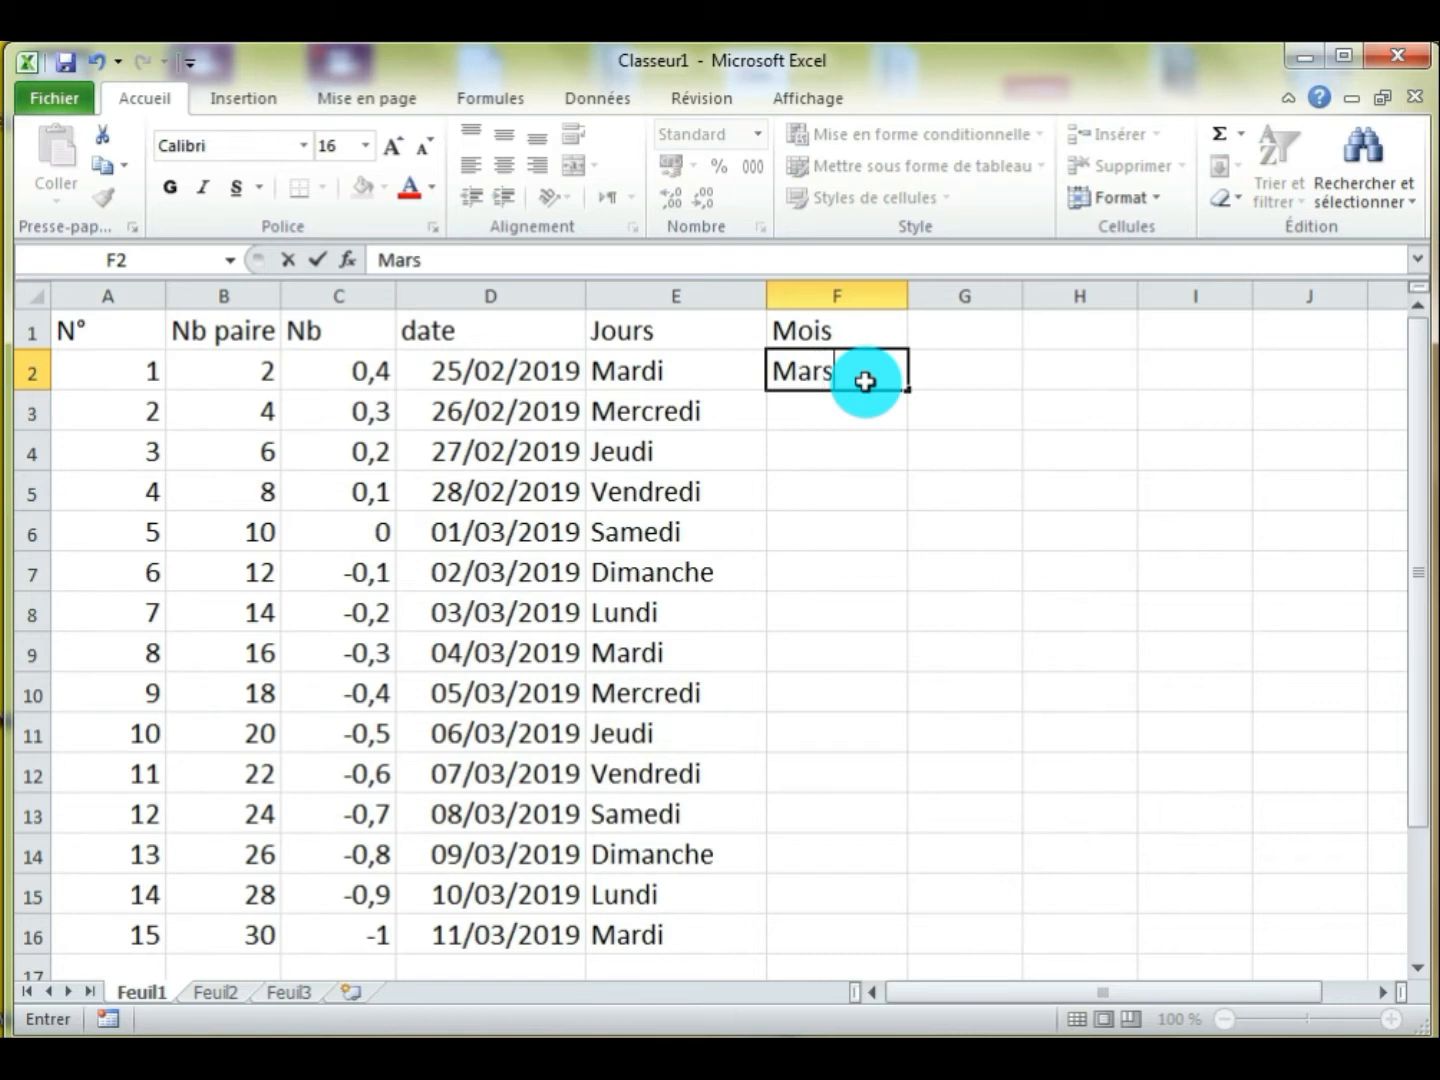
{"action": "key", "text": "Return"}
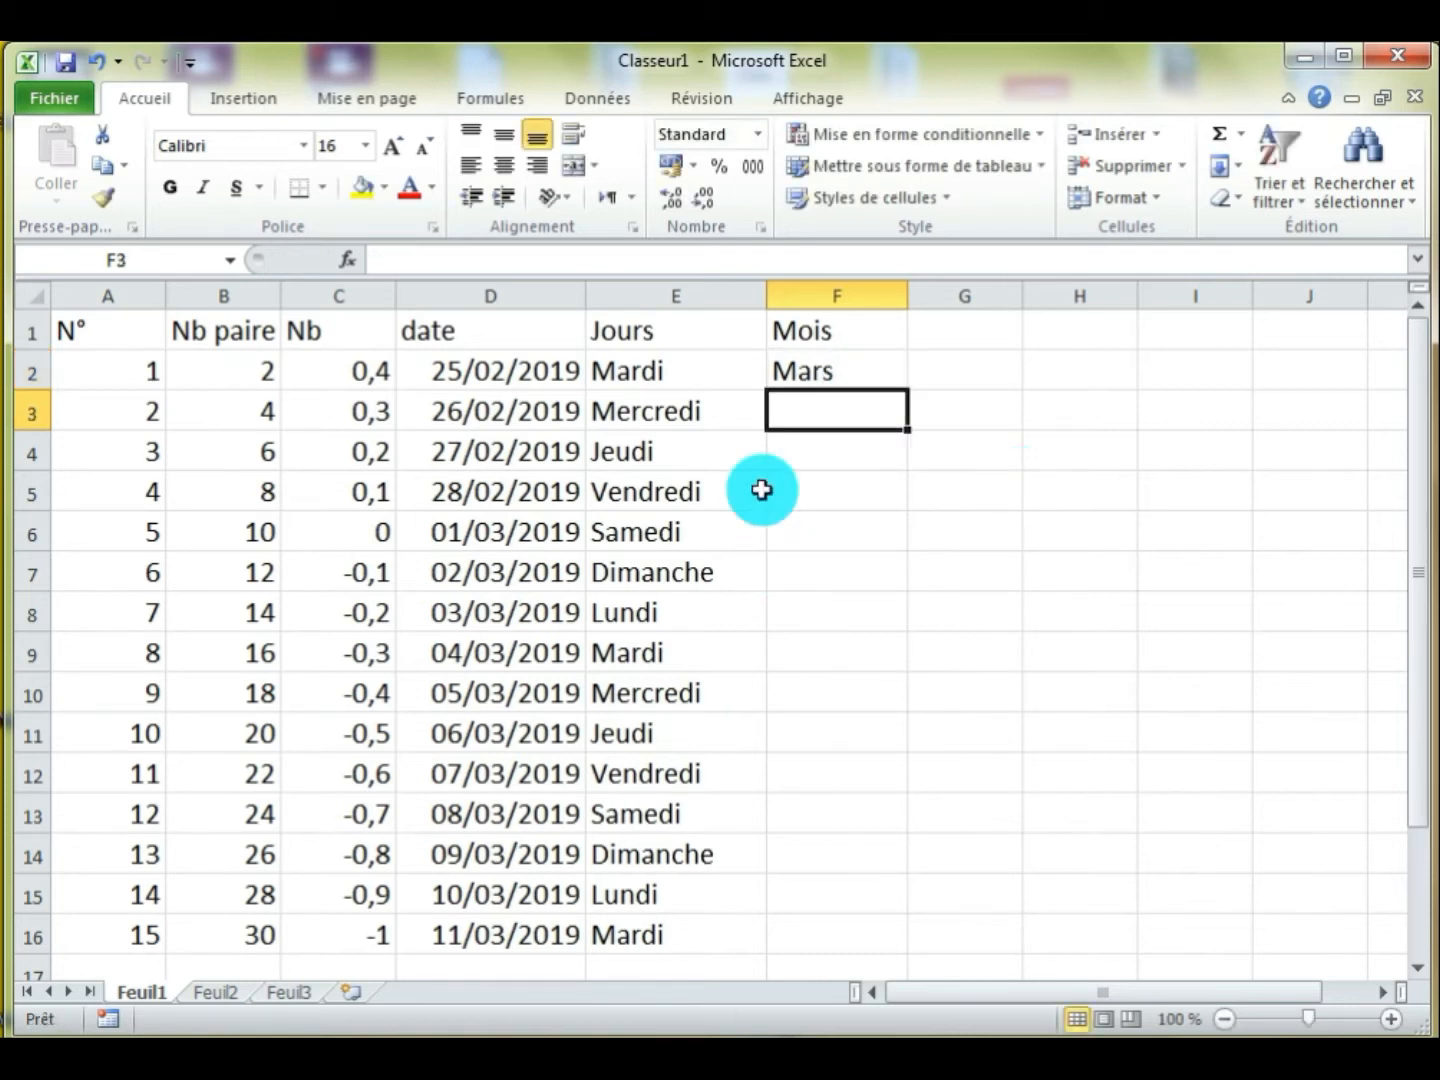
{"action": "left_click", "coordinate": [824, 377]}
{"action": "left_click_drag", "start_coordinate": [911, 391], "coordinate": [898, 900]}
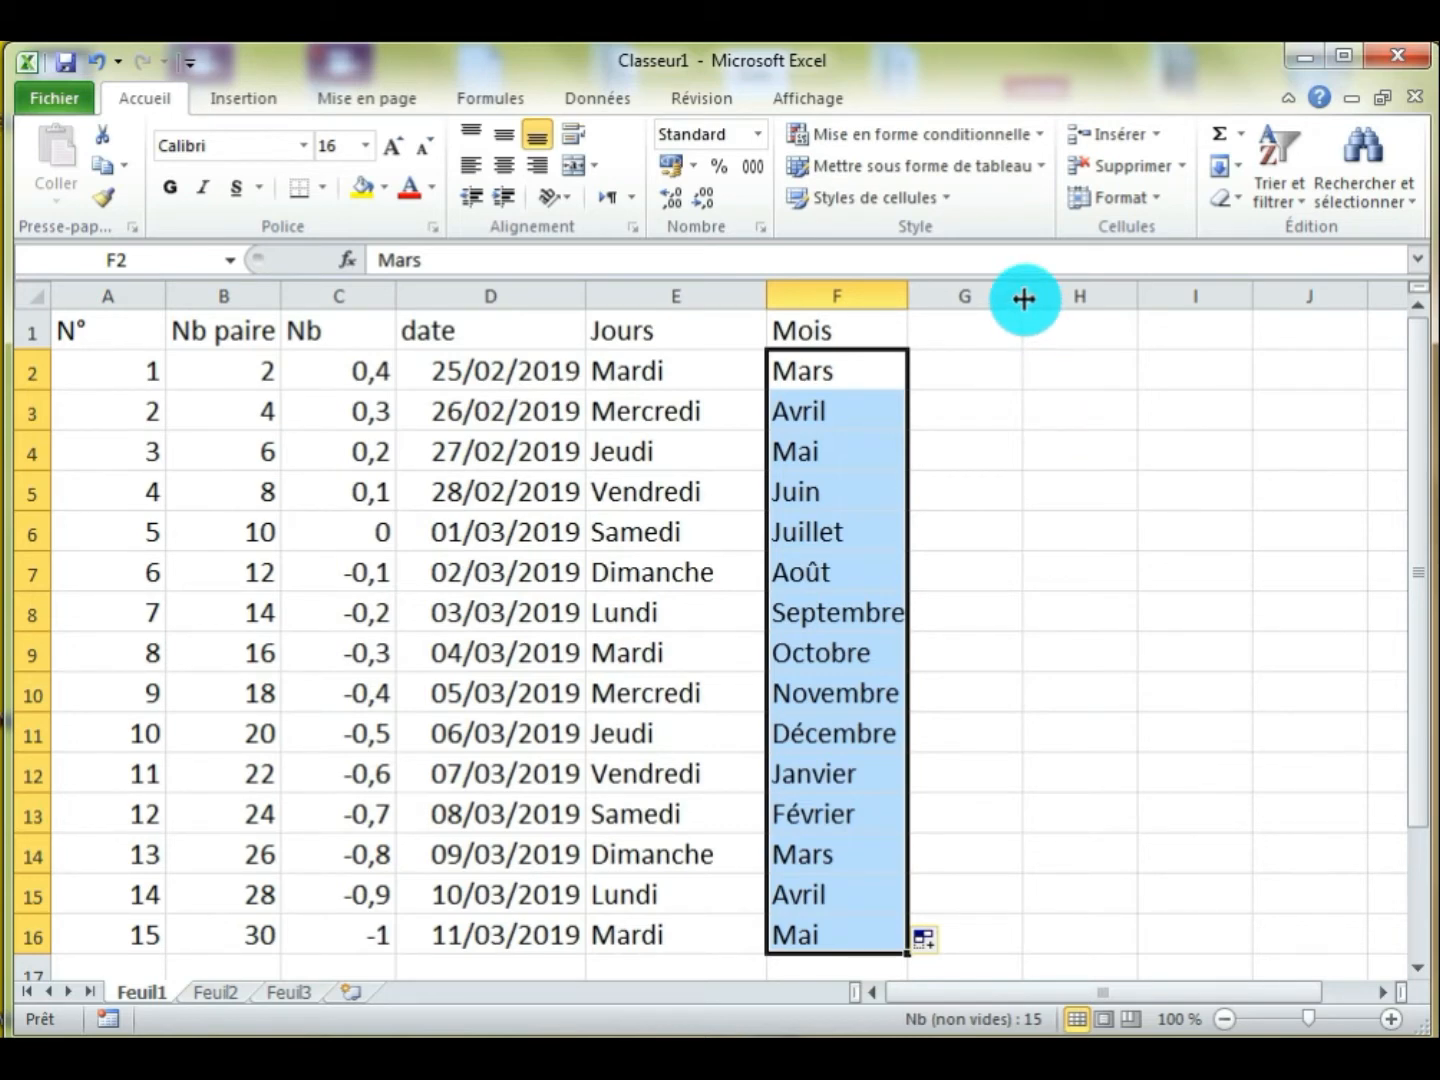
Widen column G and enter the column header "Nom" in cell G1
{"action": "left_click_drag", "start_coordinate": [1023, 298], "coordinate": [1107, 301]}
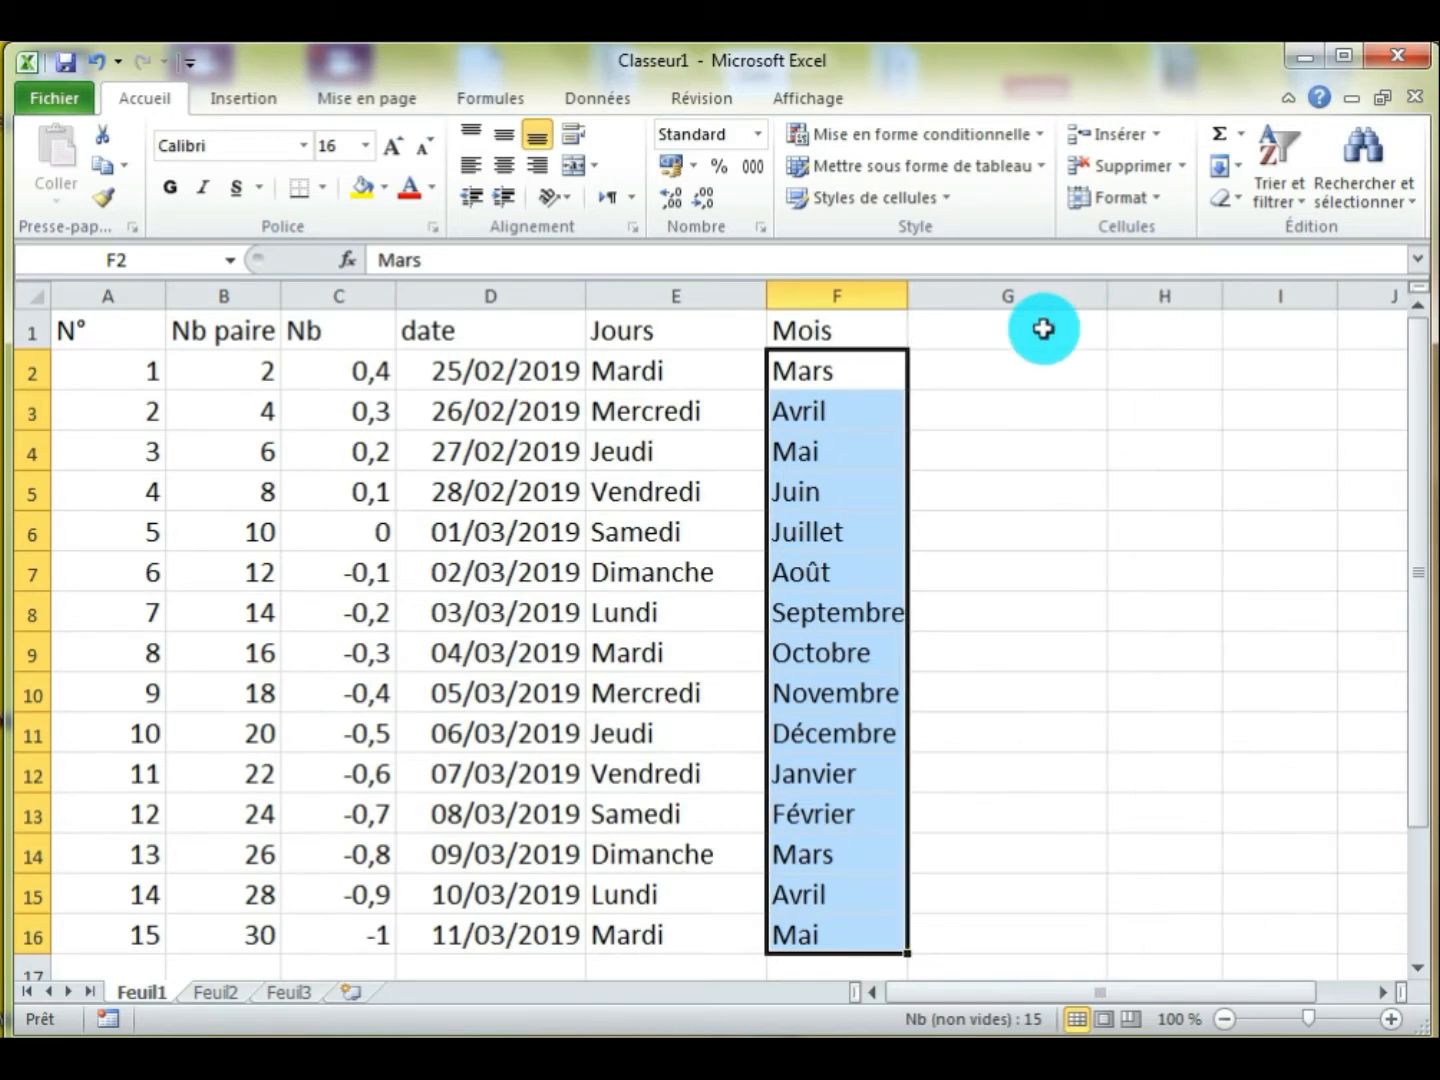
{"action": "left_click", "coordinate": [1043, 330]}
{"action": "type", "text": "N"}
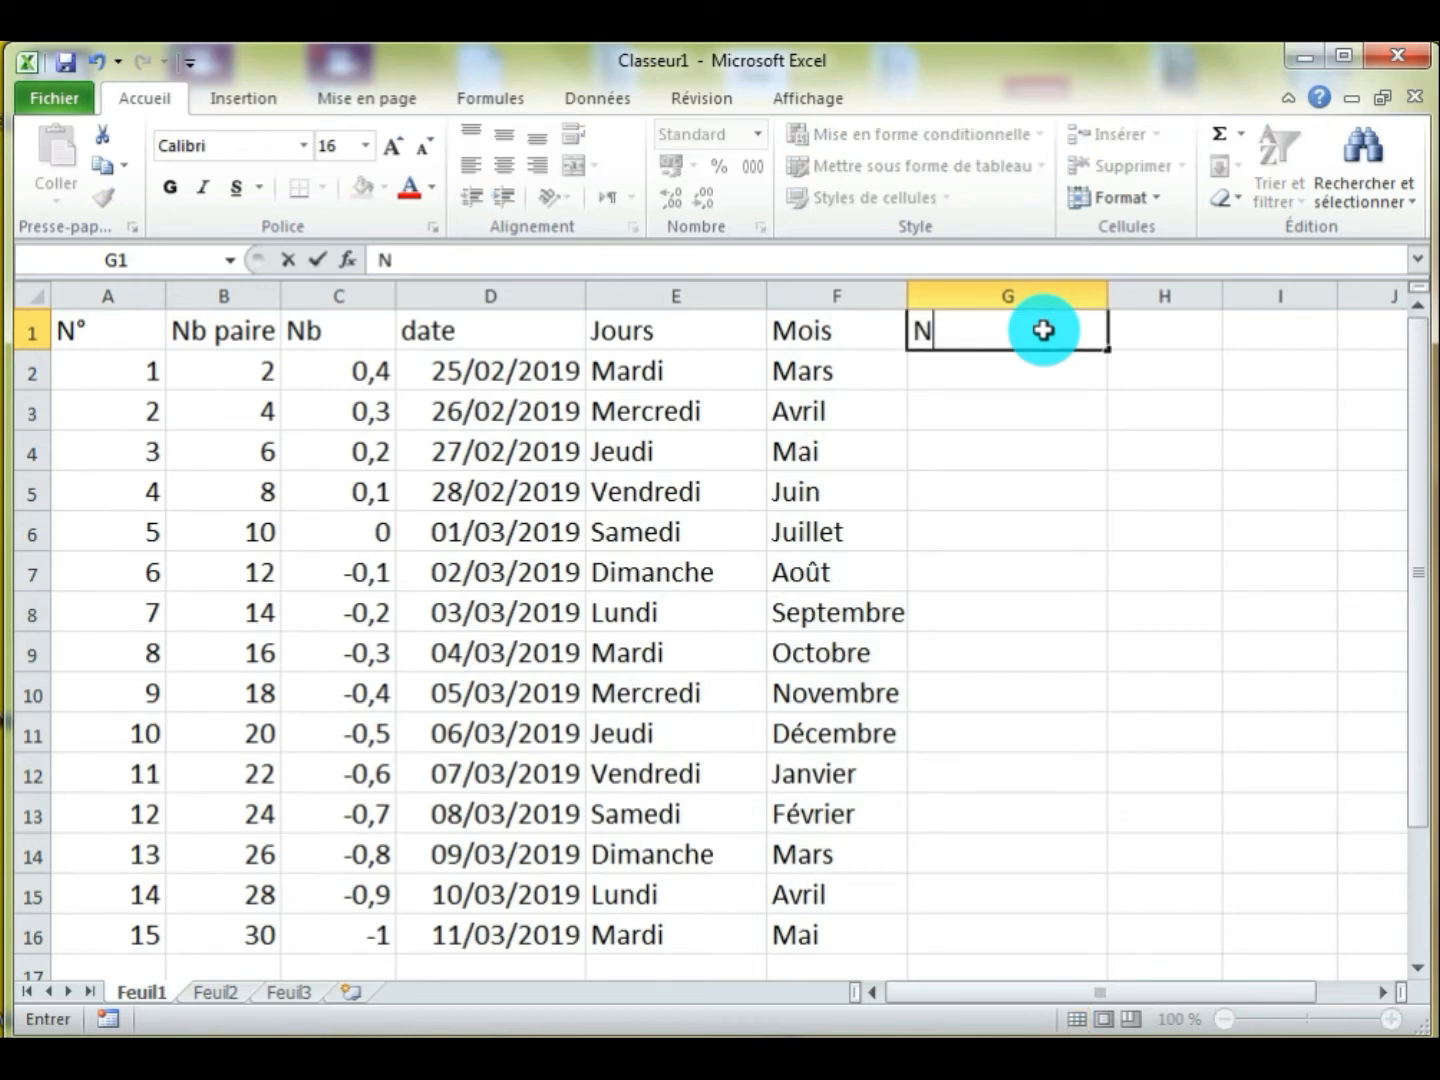
{"action": "type", "text": "om"}
{"action": "key", "text": "Return"}
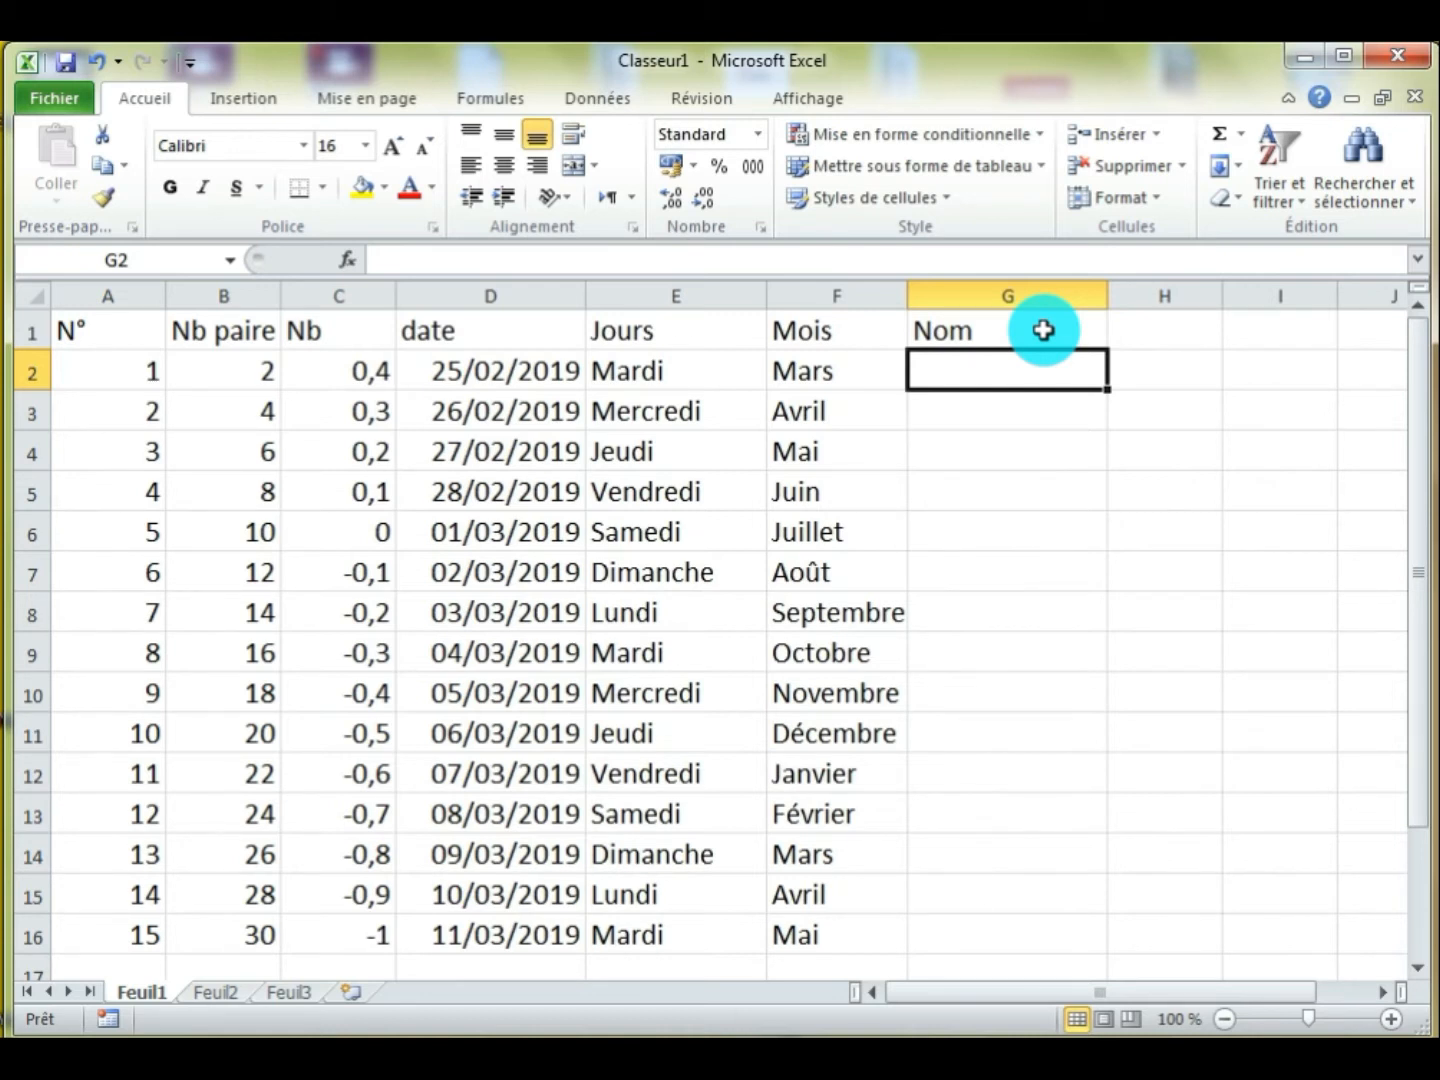
Enter three different first names in cells G2, G3 and G4 under the "Nom" header
{"action": "type", "text": "Moha"}
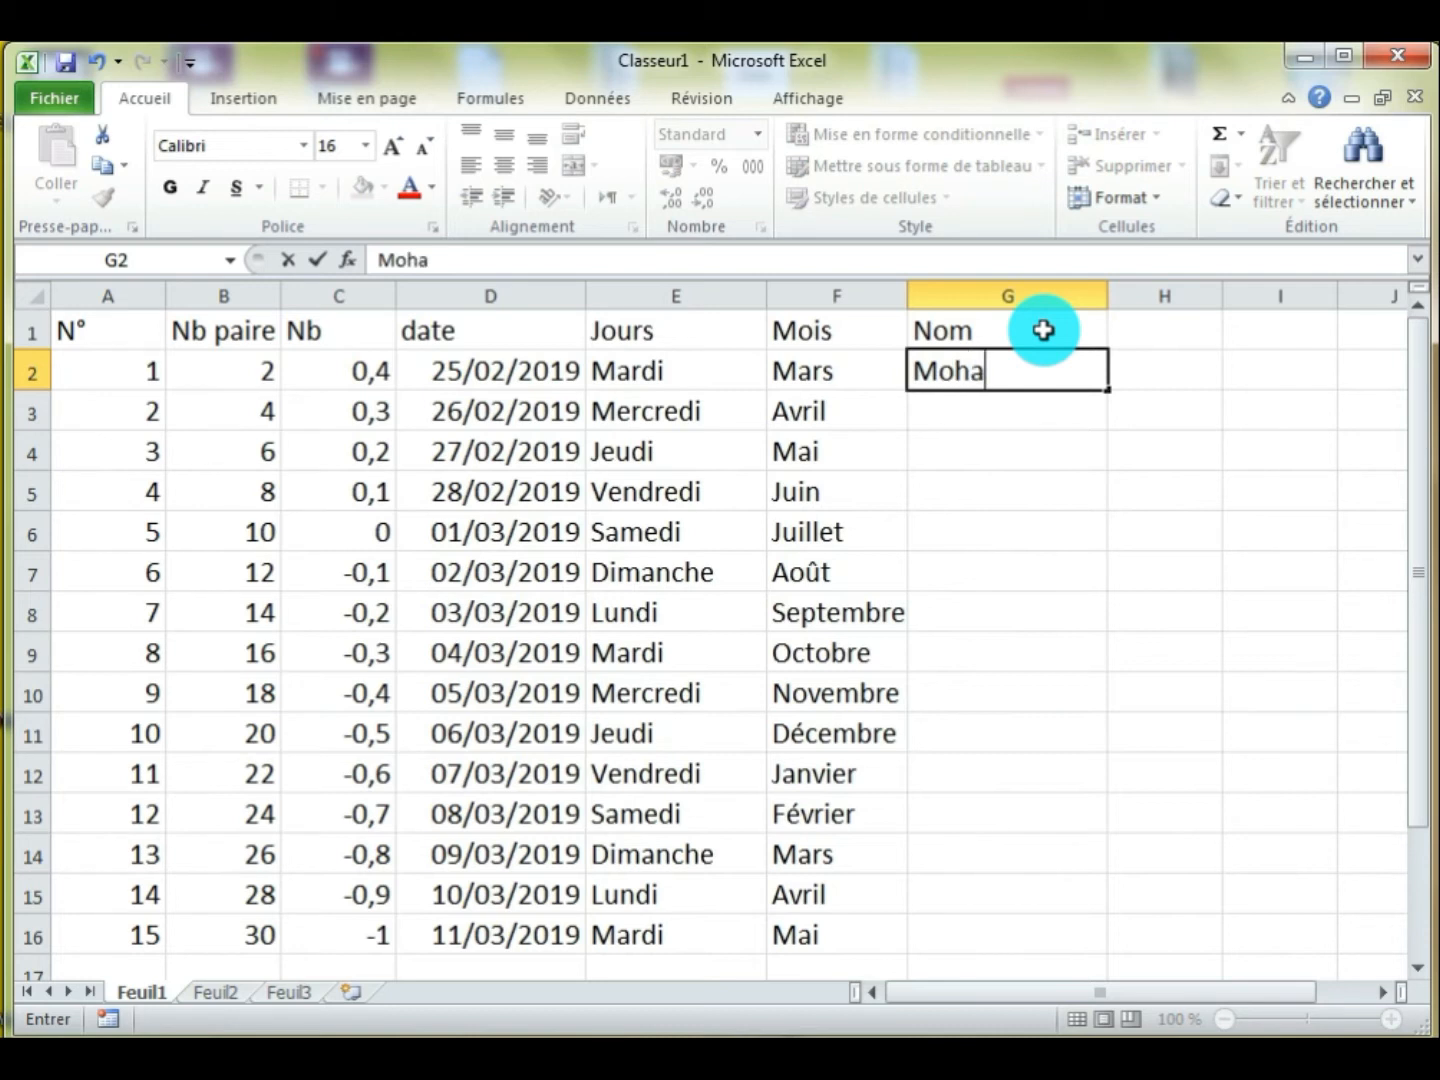
{"action": "type", "text": "med"}
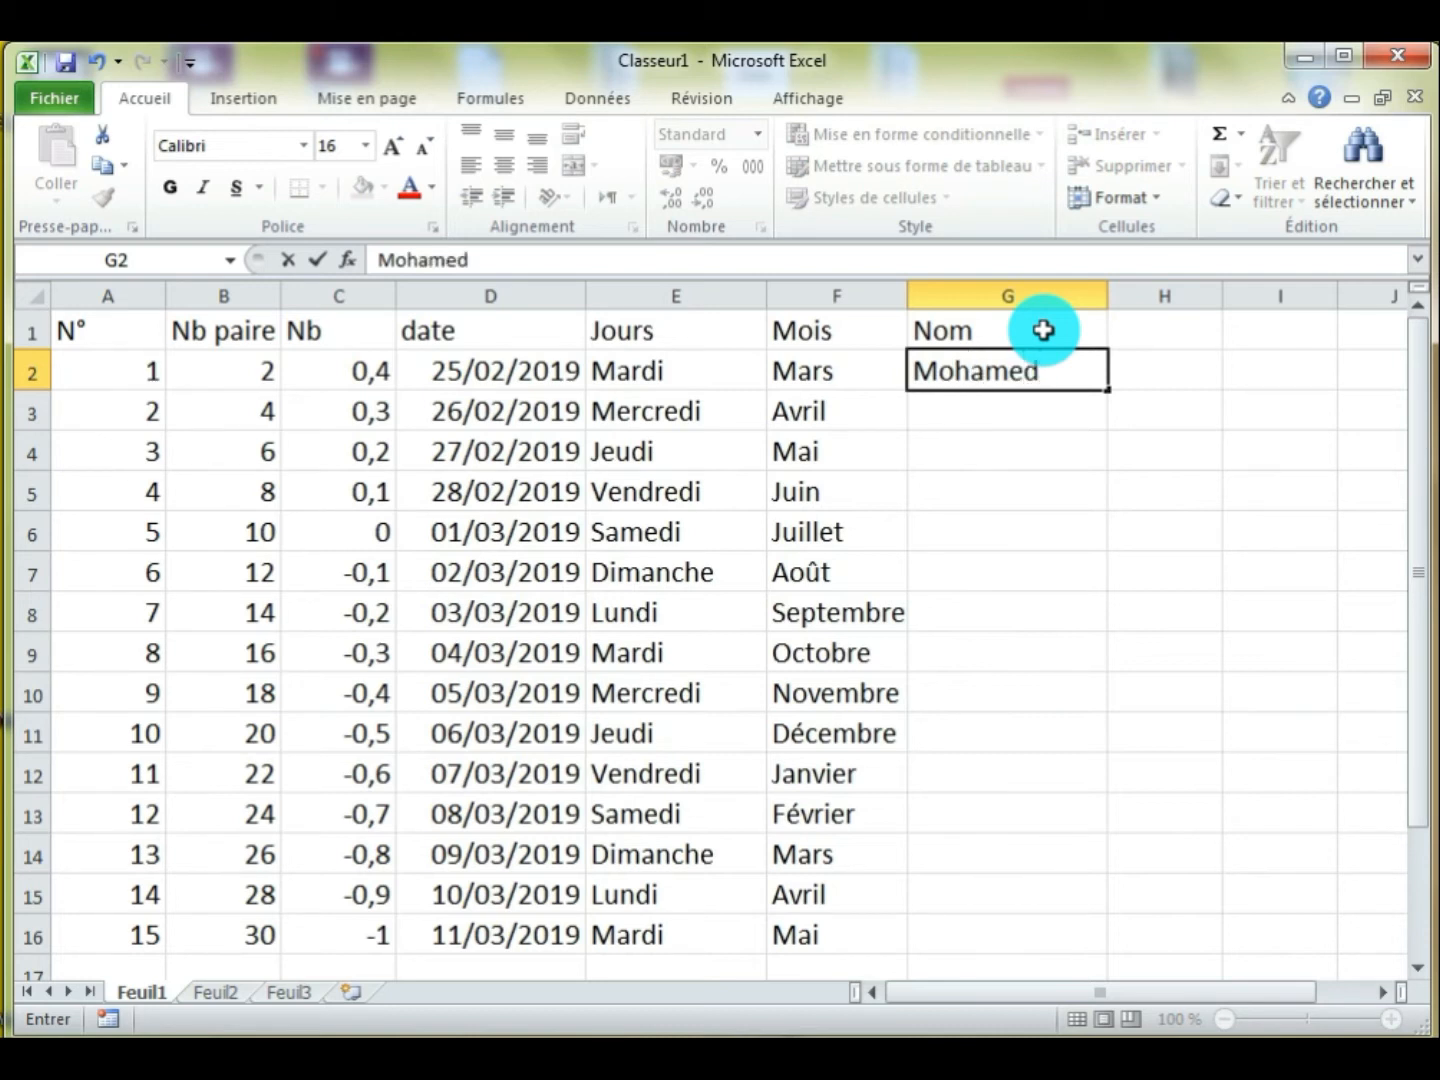
{"action": "key", "text": "Return"}
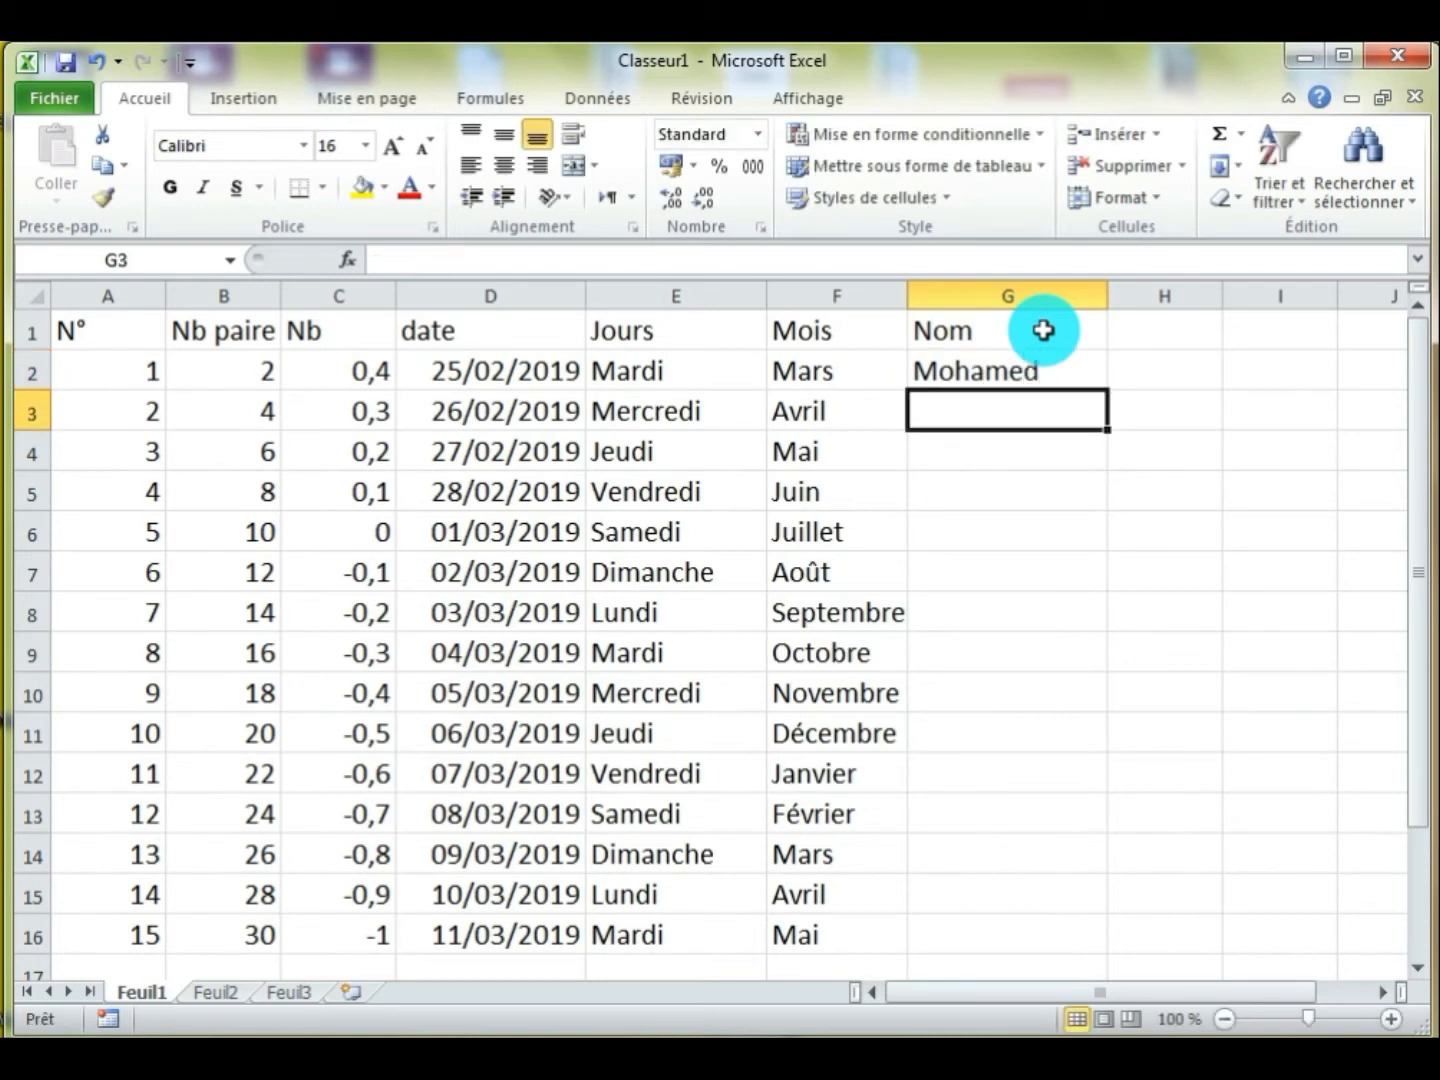
{"action": "type", "text": "Ali"}
{"action": "key", "text": "Return"}
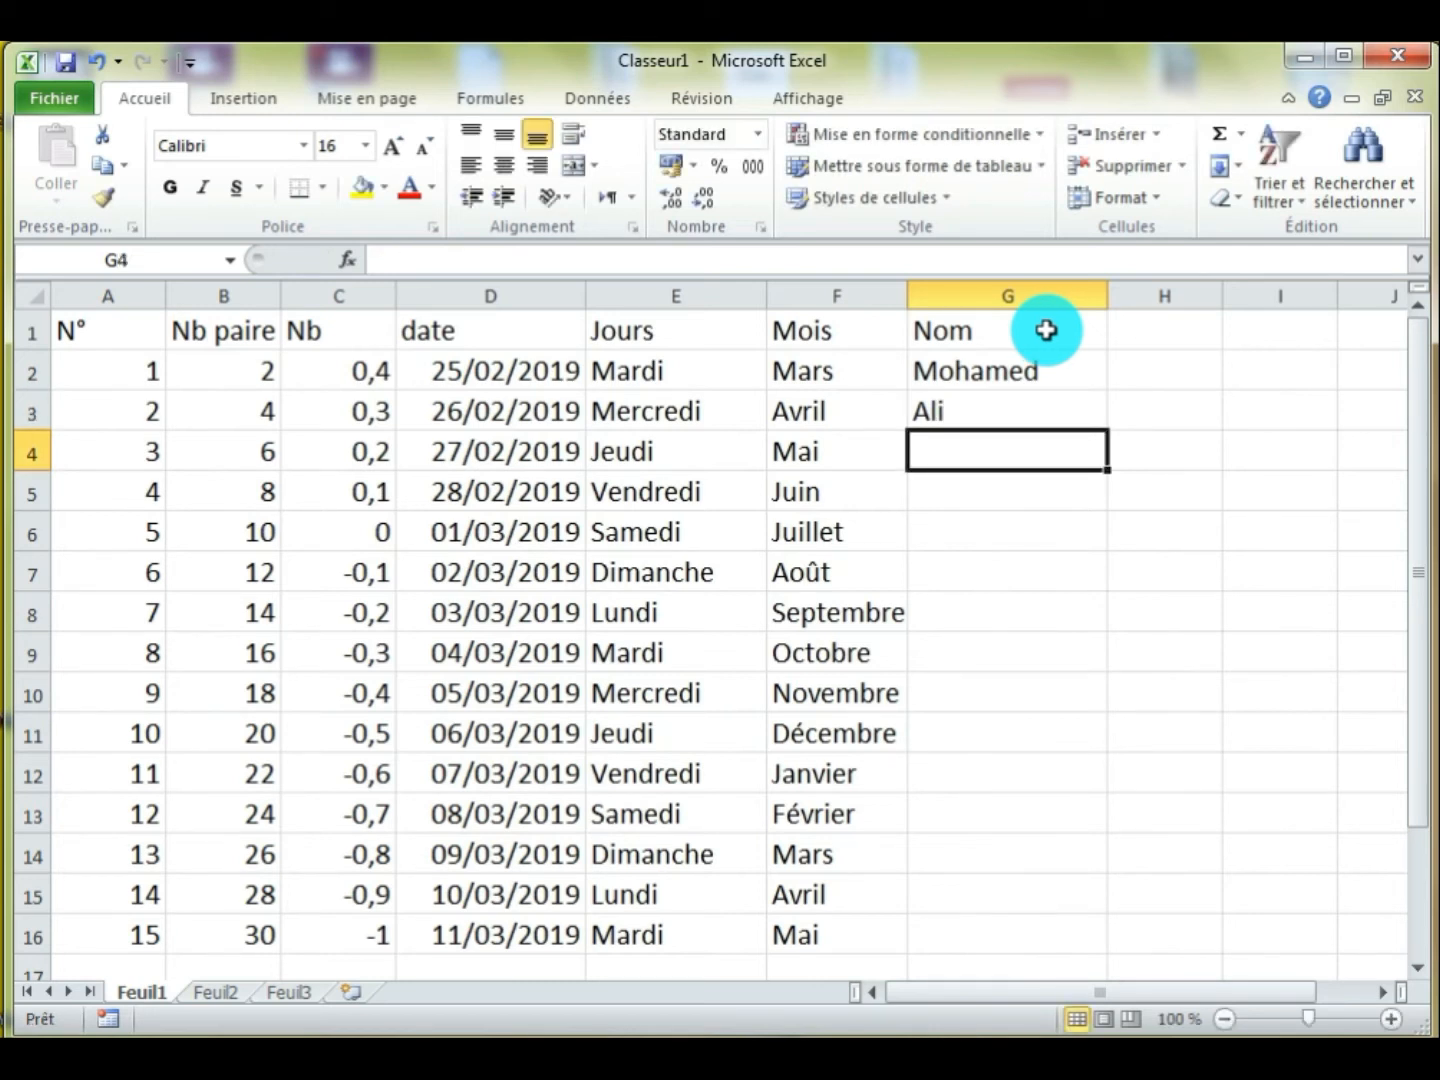
{"action": "type", "text": "Said"}
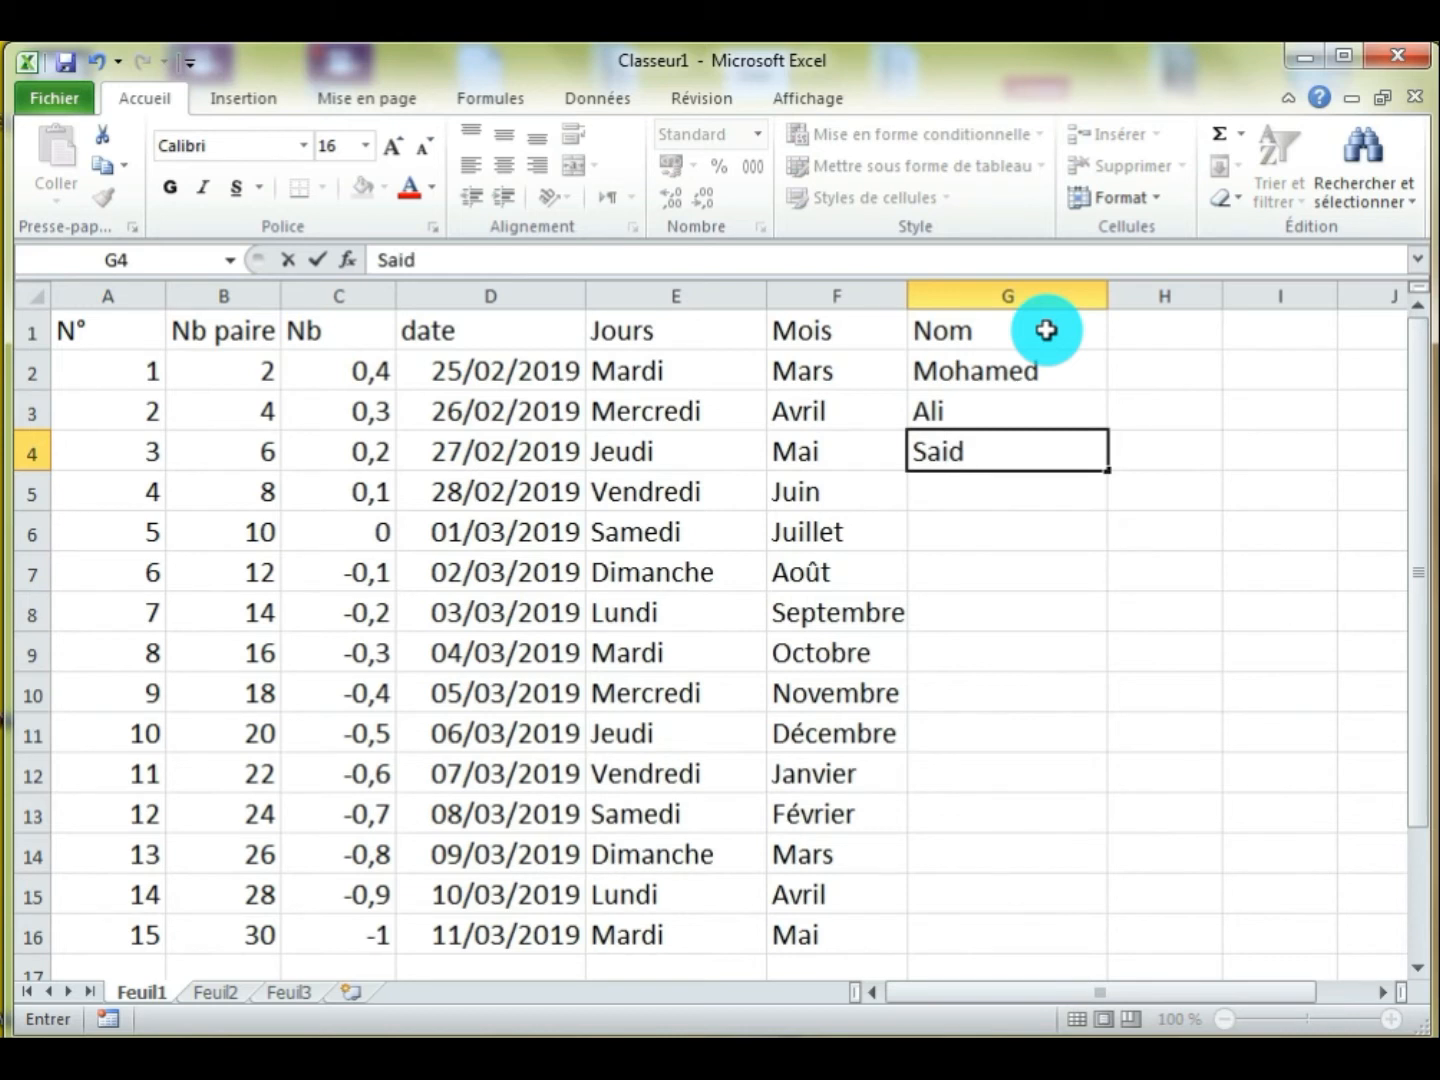
{"action": "key", "text": "Return"}
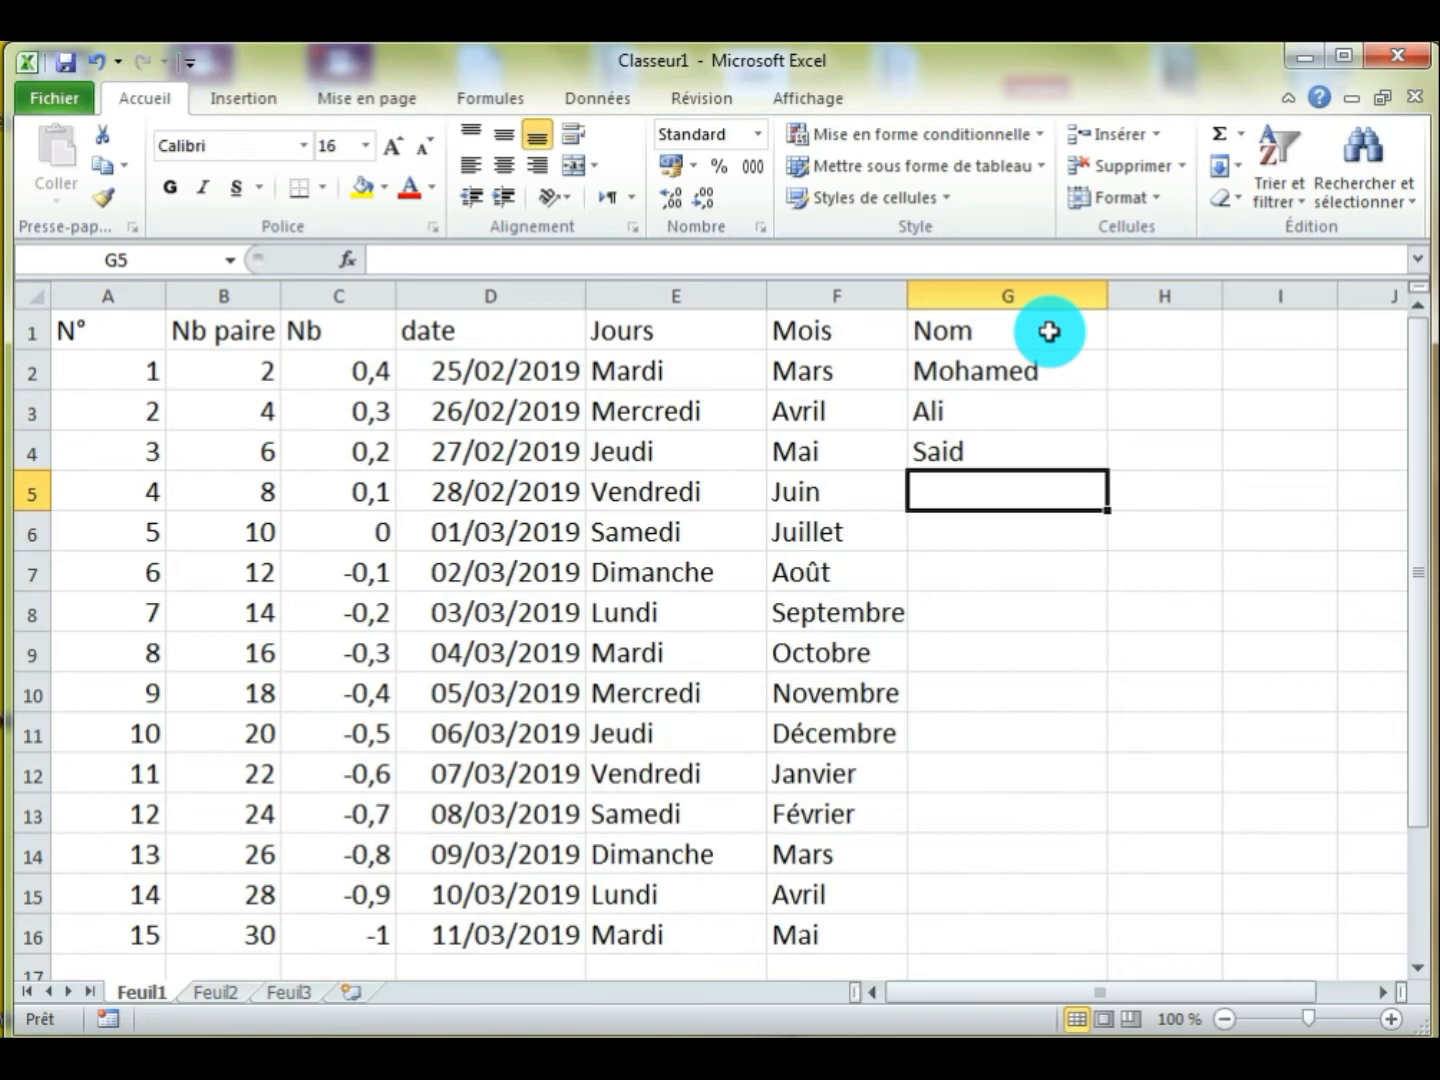
Repeat the names from G2 and G3 in cells G5 and G6 using AutoComplete from their first letter
{"action": "type", "text": "mohamed"}
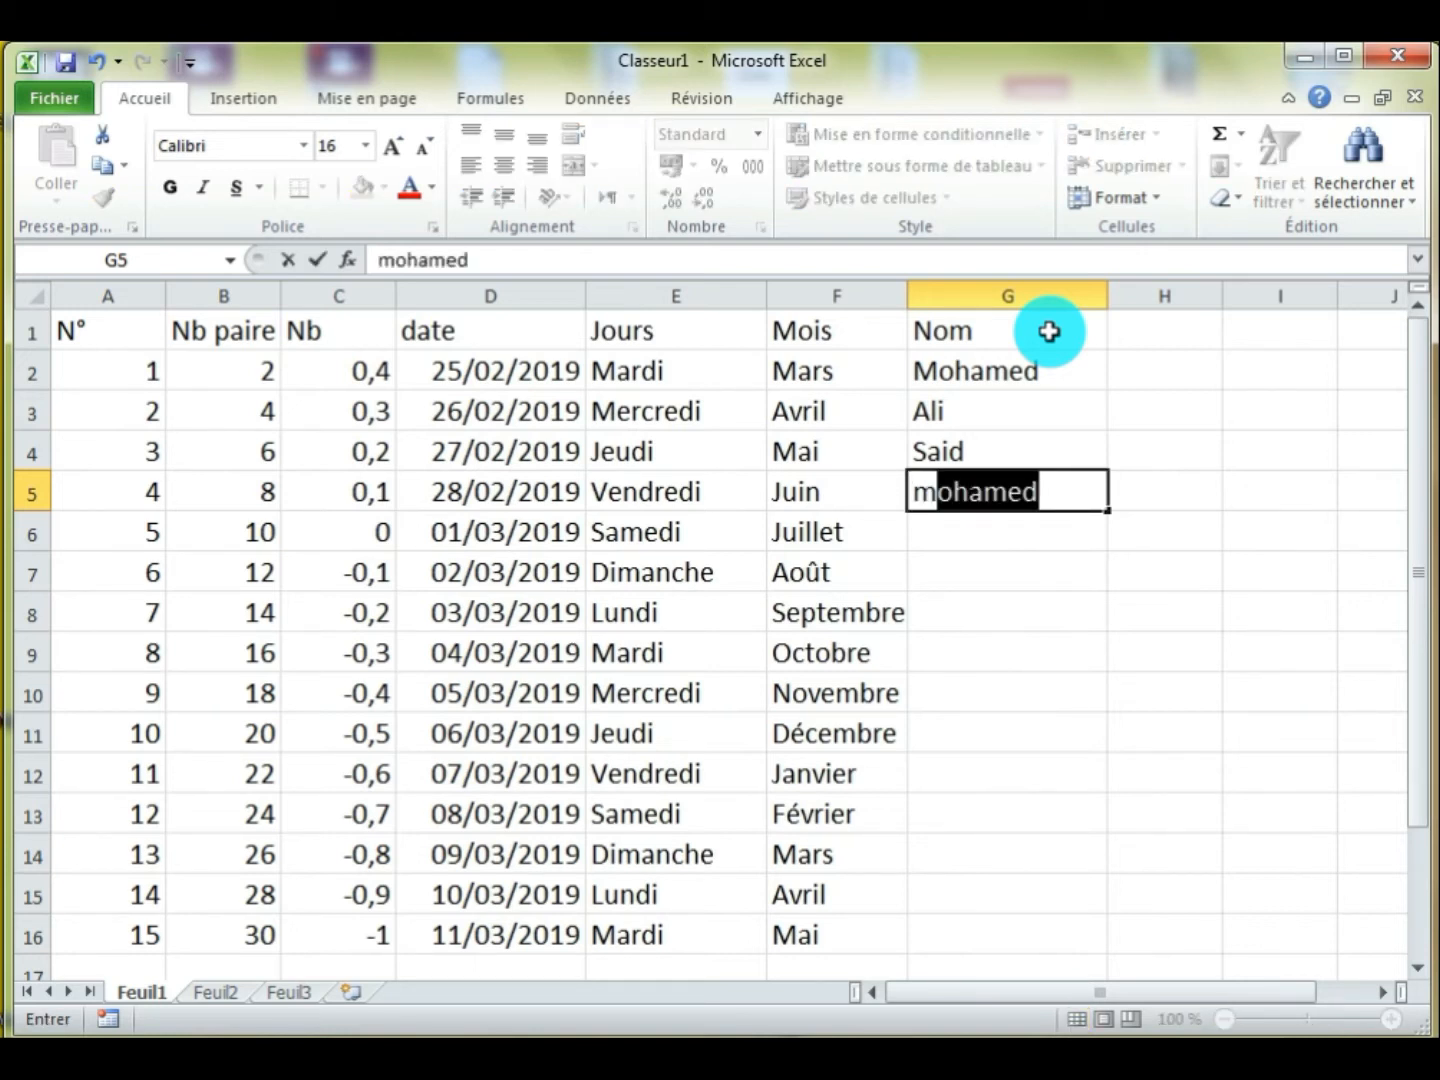
{"action": "key", "text": "Return"}
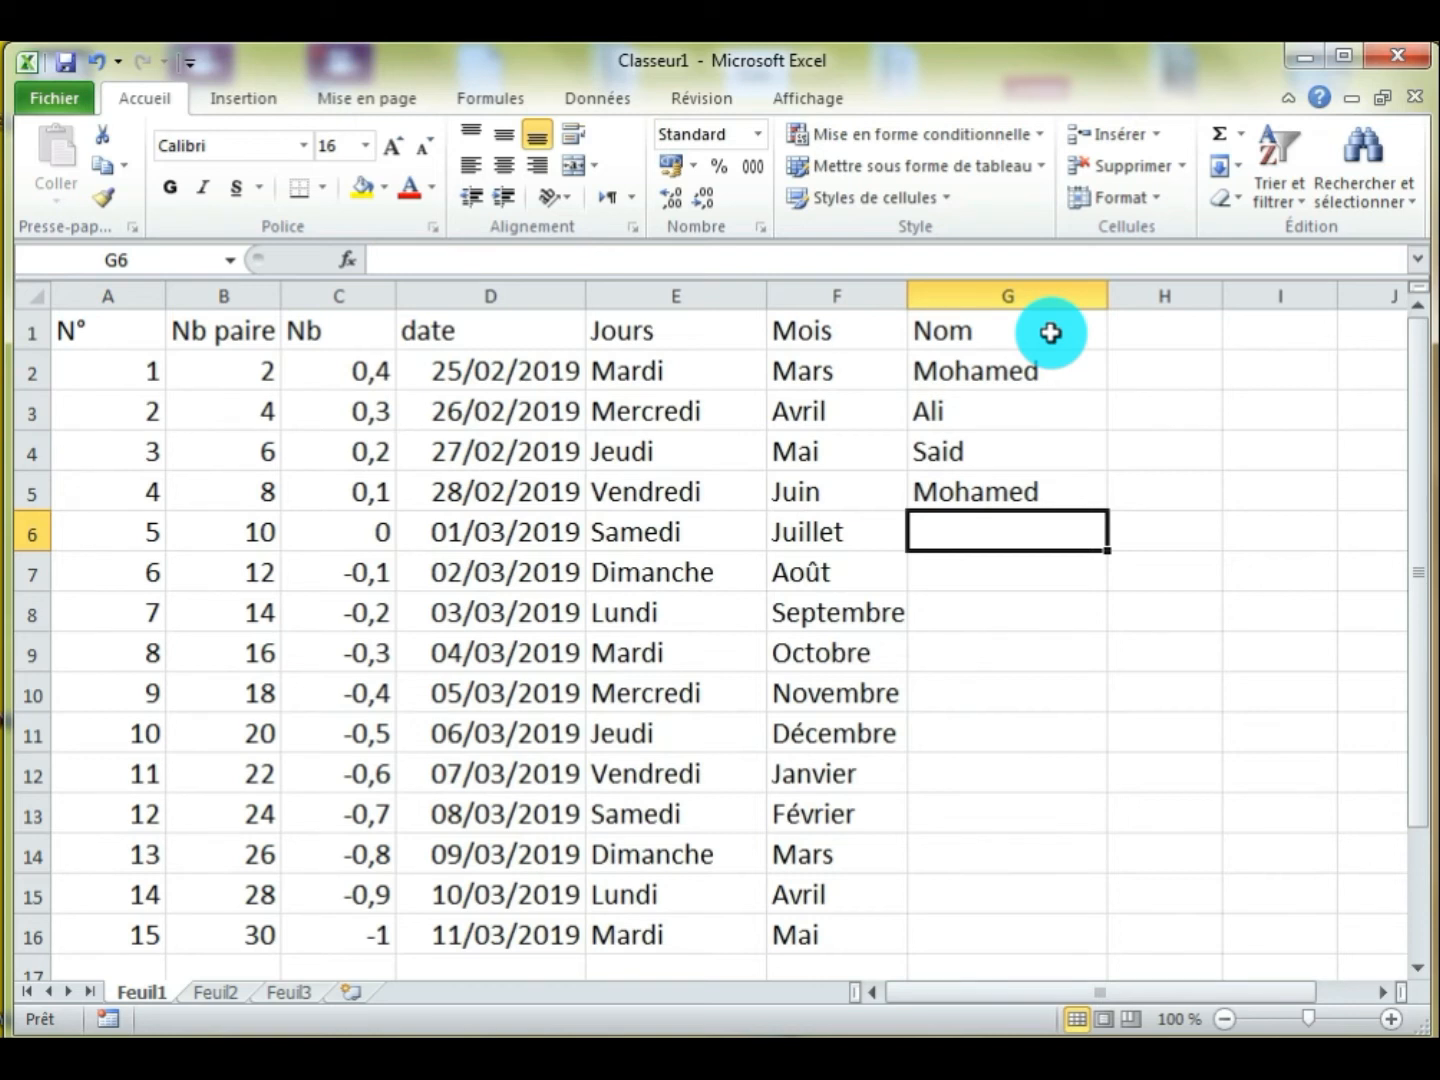
{"action": "type", "text": "a"}
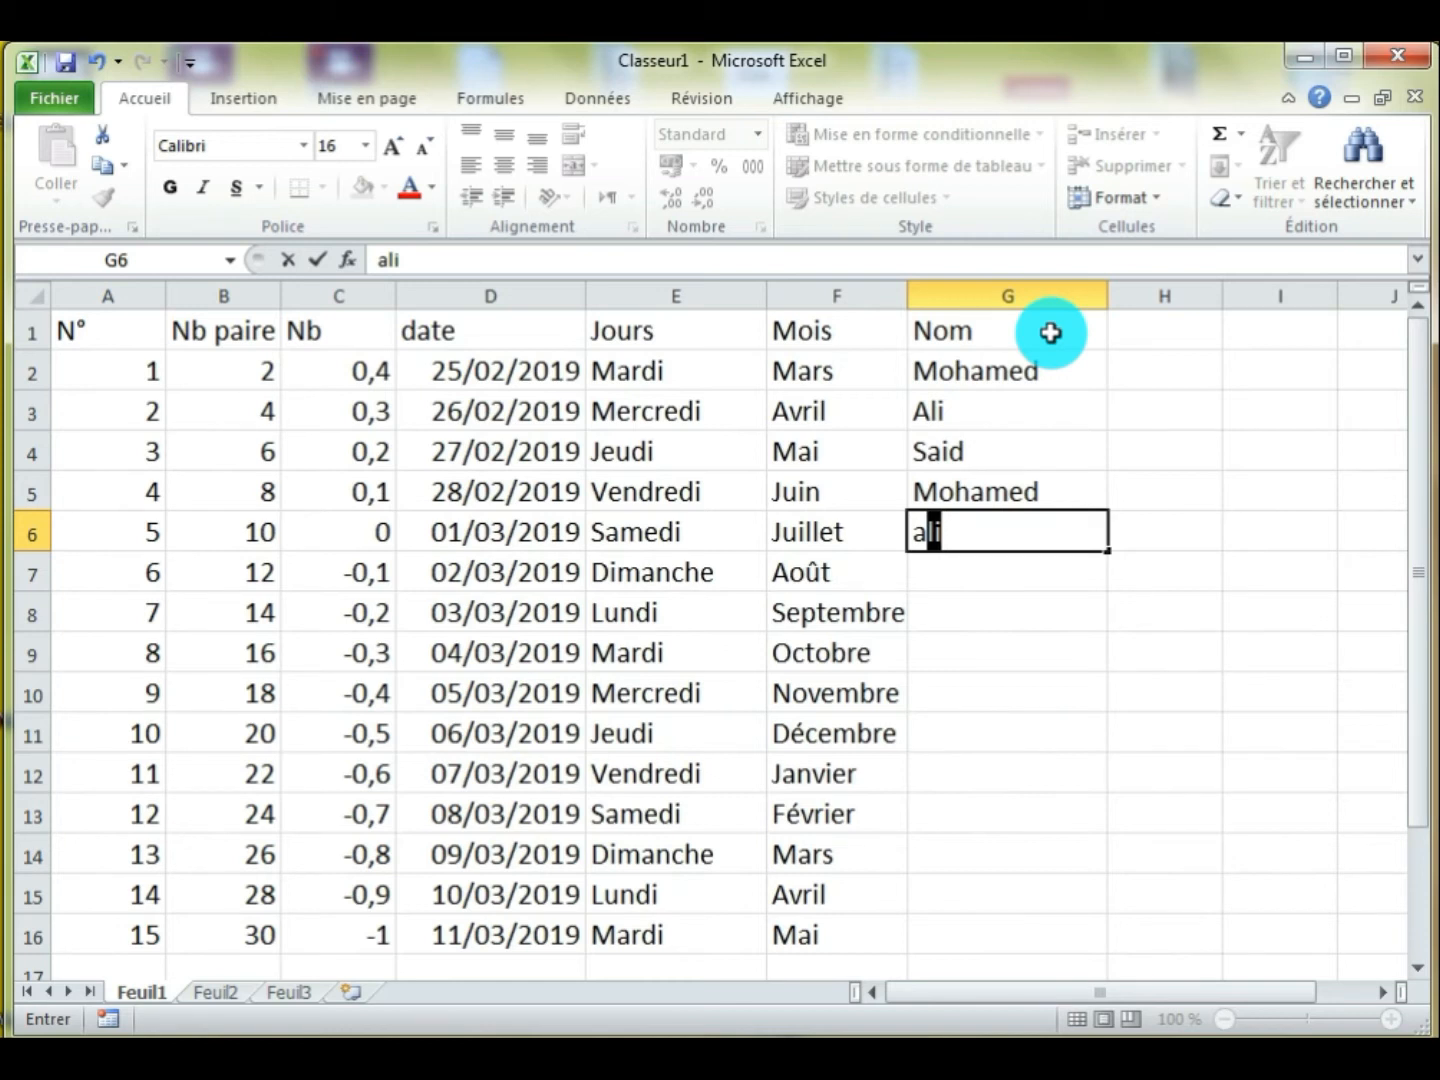
{"action": "key", "text": "Return"}
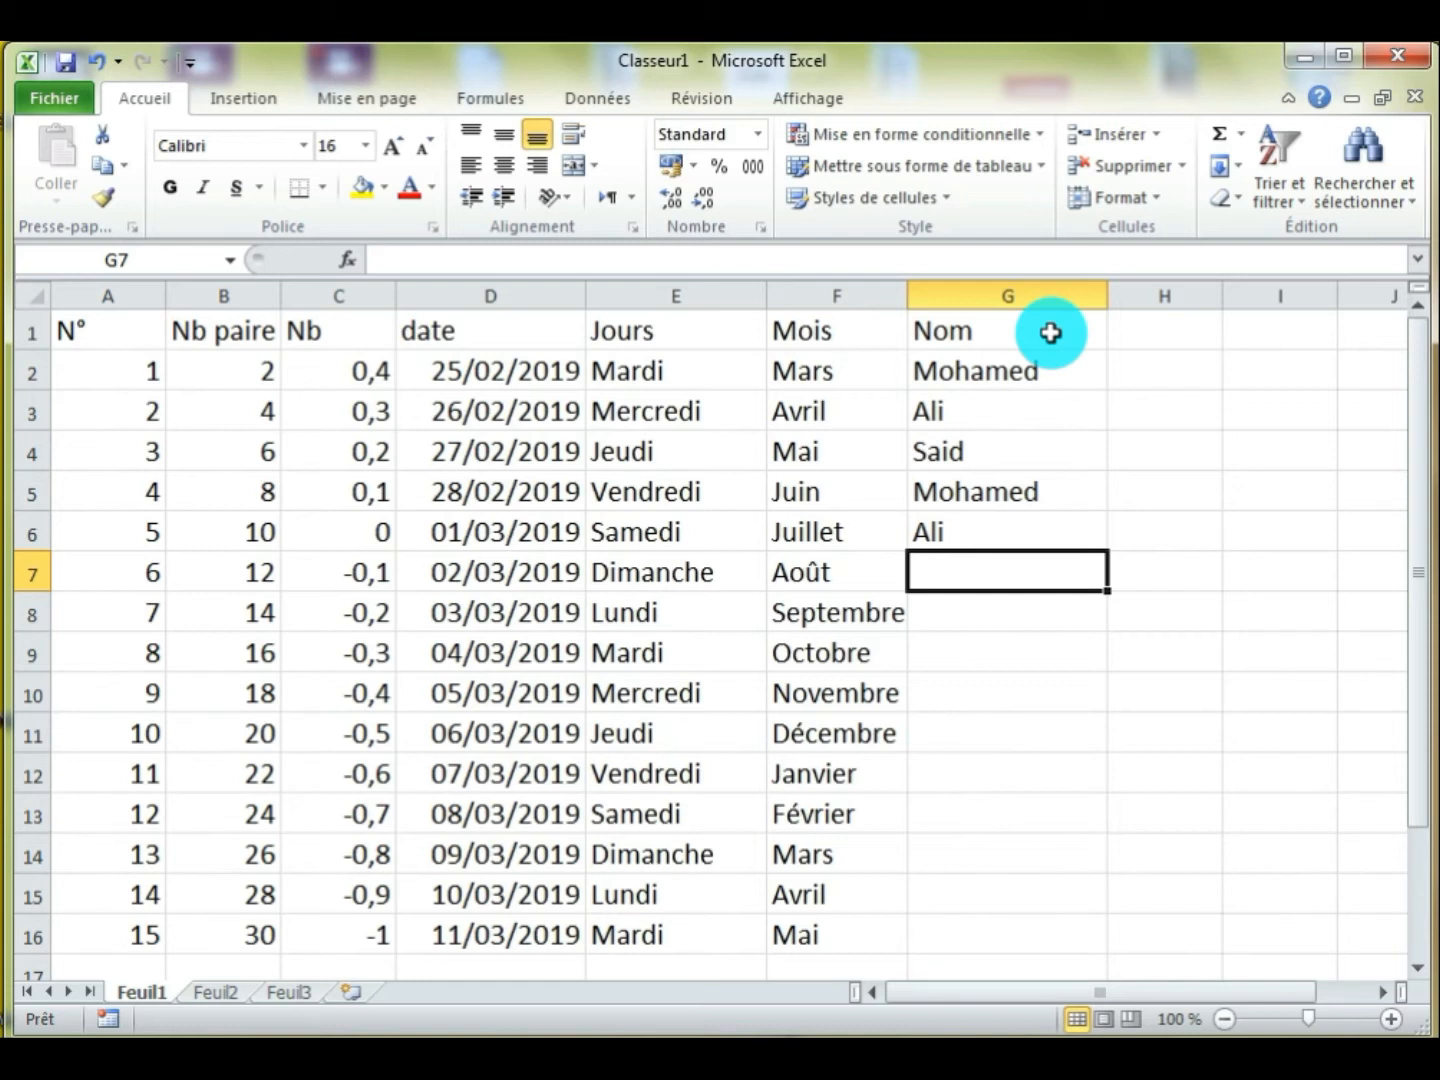
Enter a new first name in cell G7 that starts with the same letter as the name in G2
{"action": "type", "text": "M"}
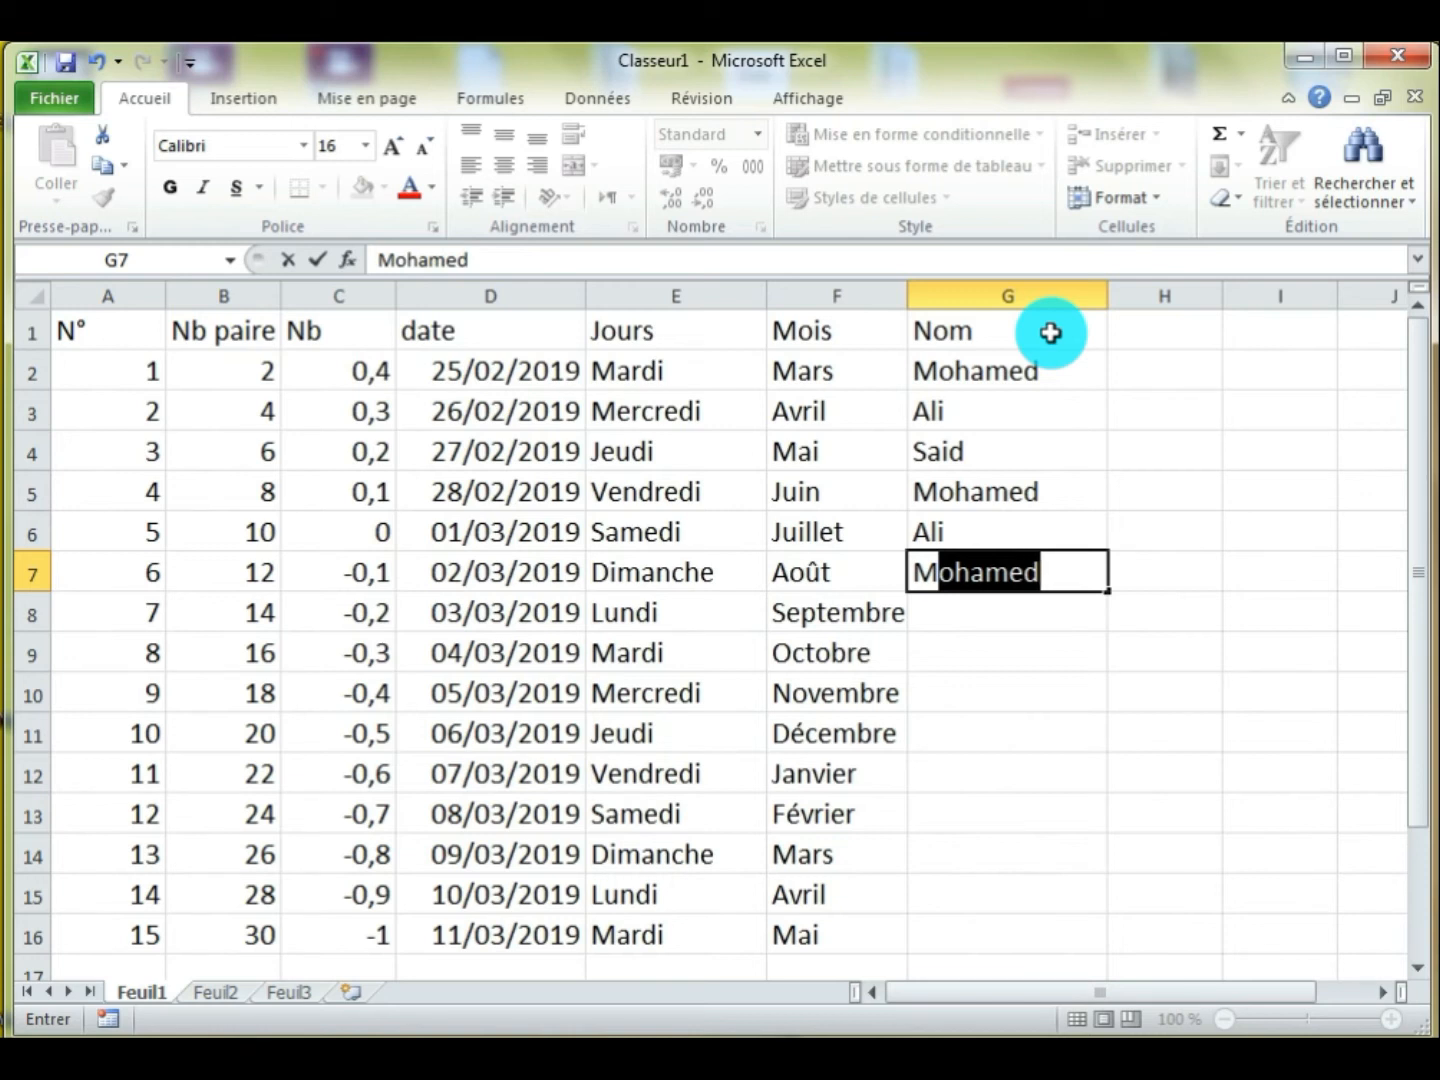
{"action": "type", "text": "alika"}
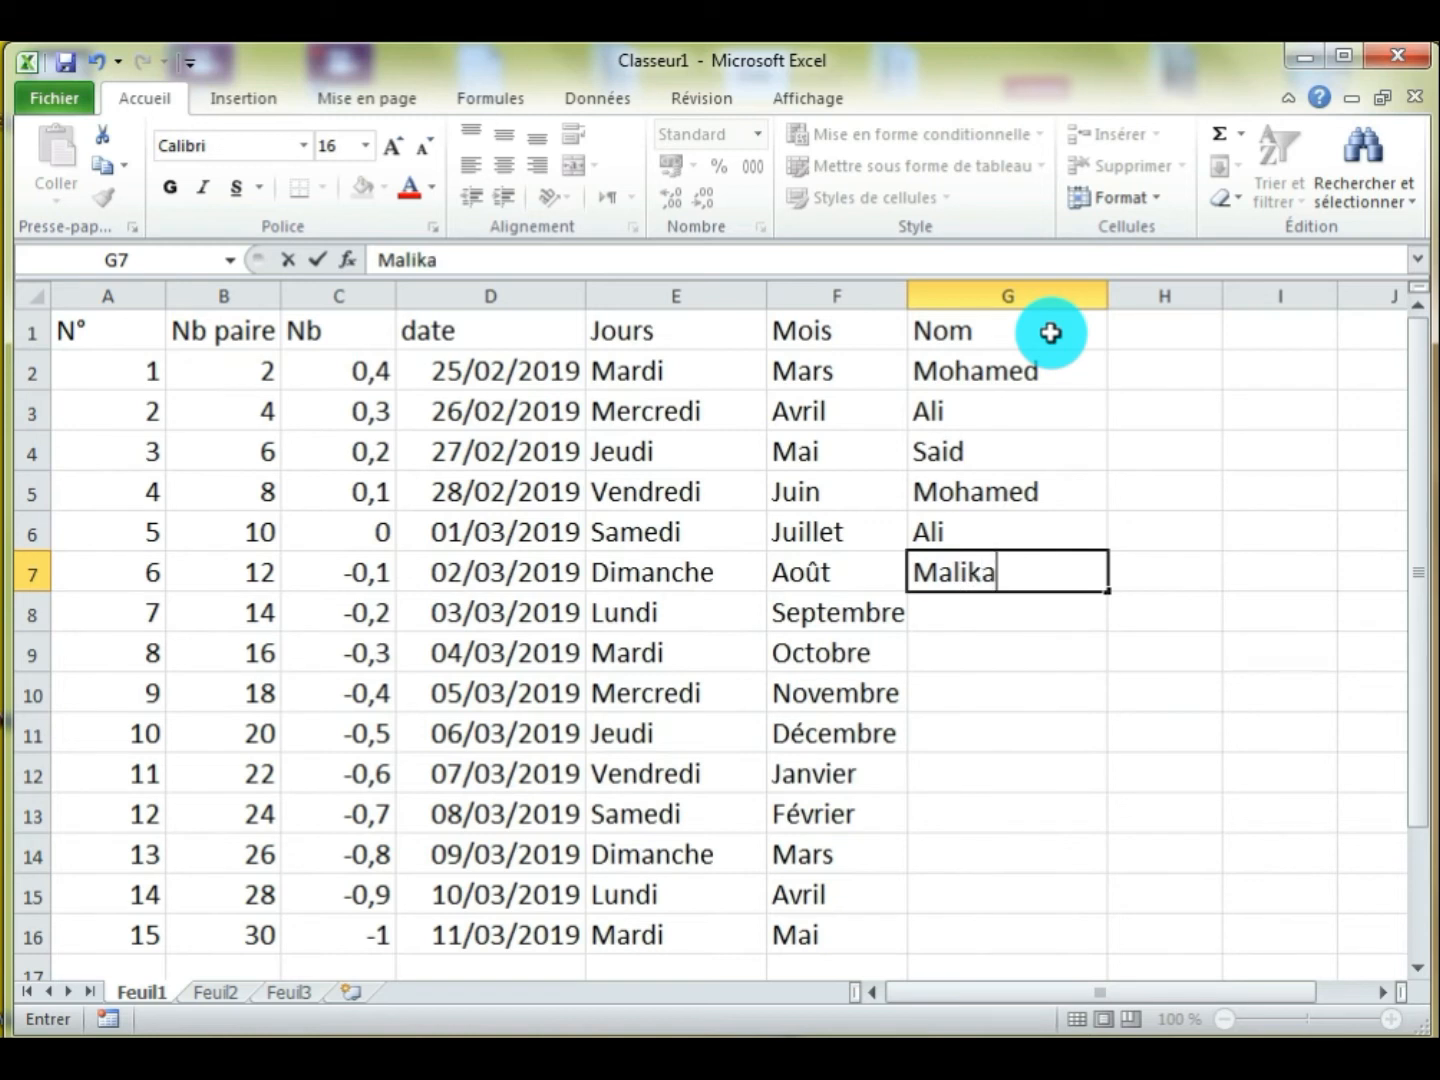
{"action": "key", "text": "Return"}
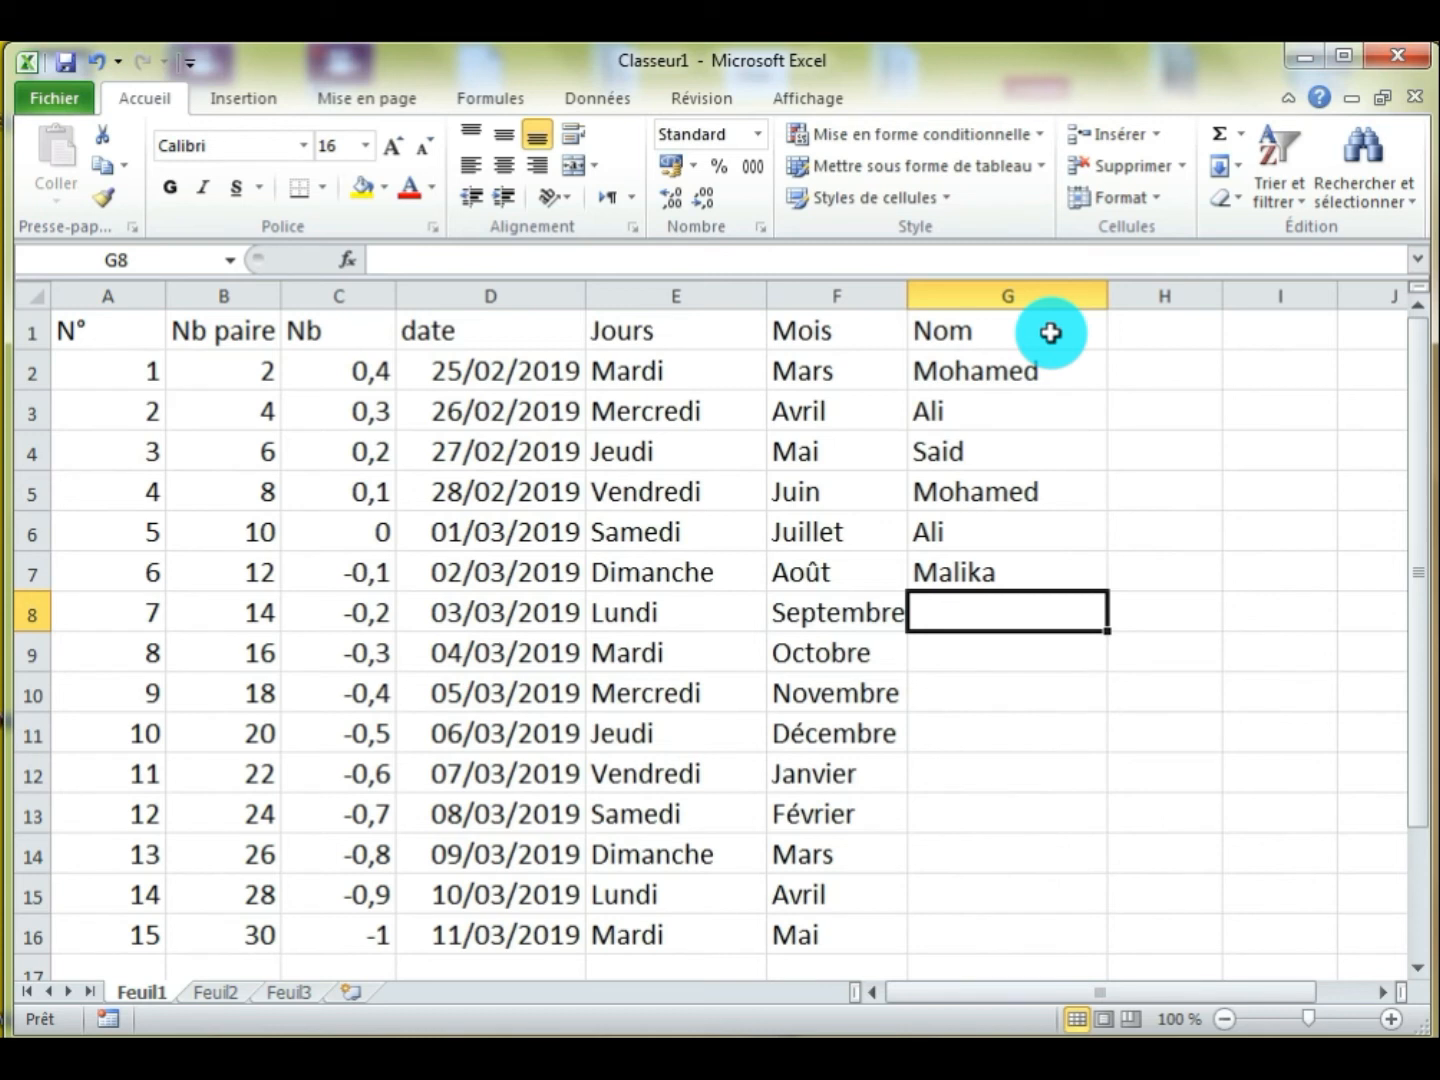
Repeat the G2 name in cell G8 and the G7 name in cell G9 using AutoComplete from their first two letters
{"action": "type", "text": "m"}
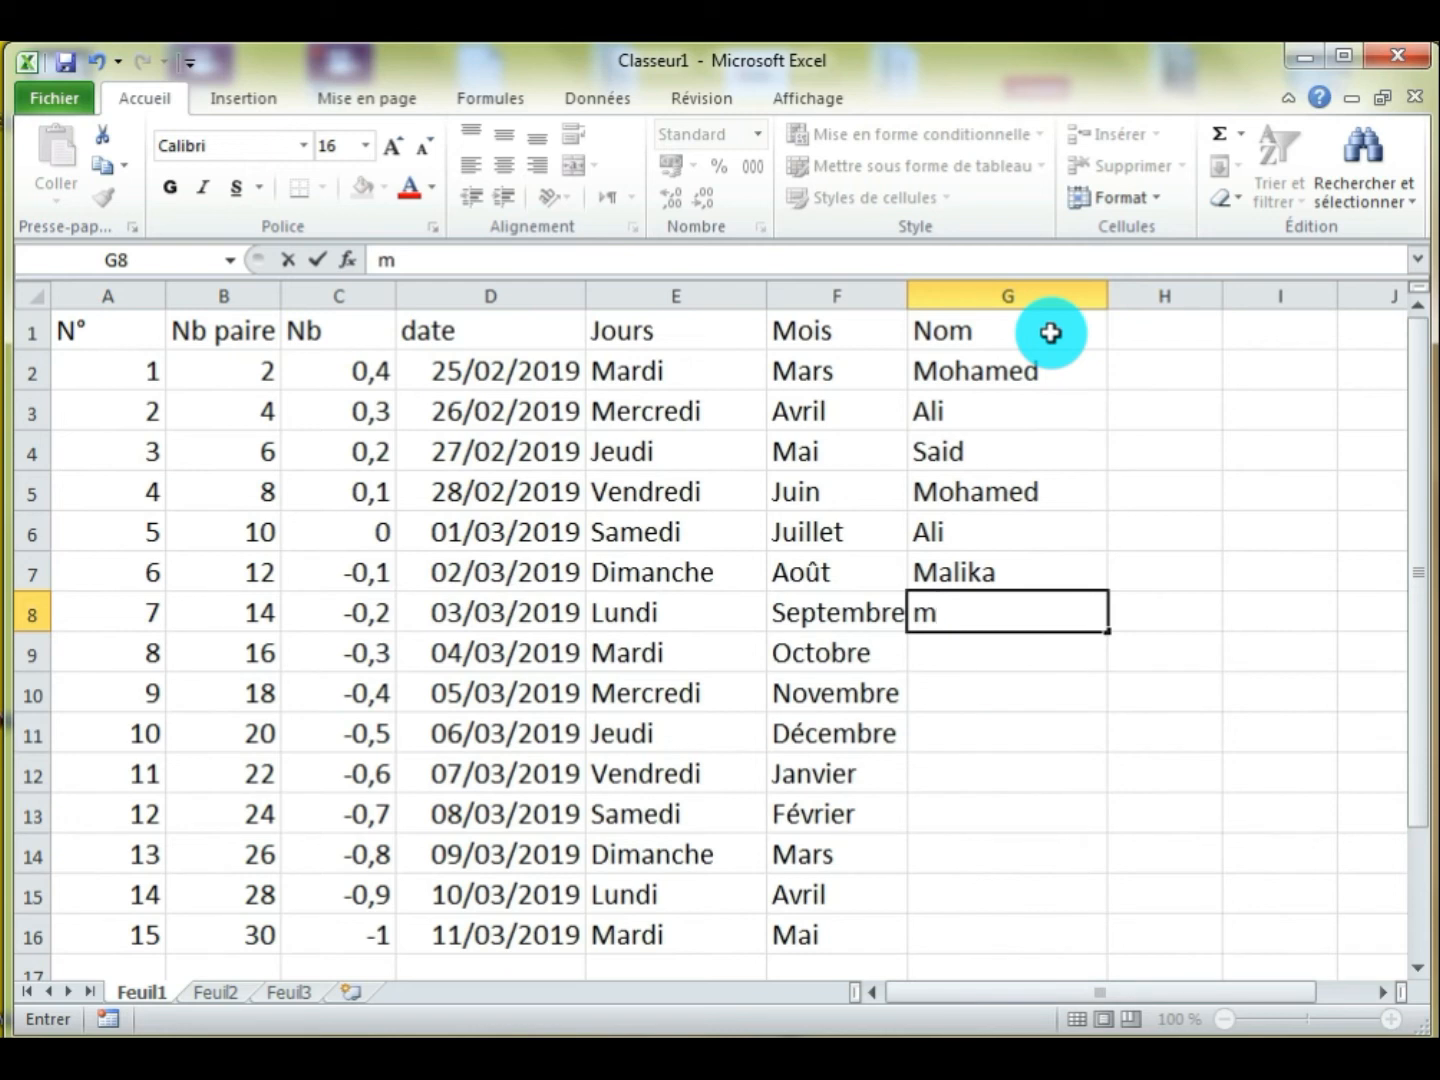
{"action": "type", "text": "ohamed"}
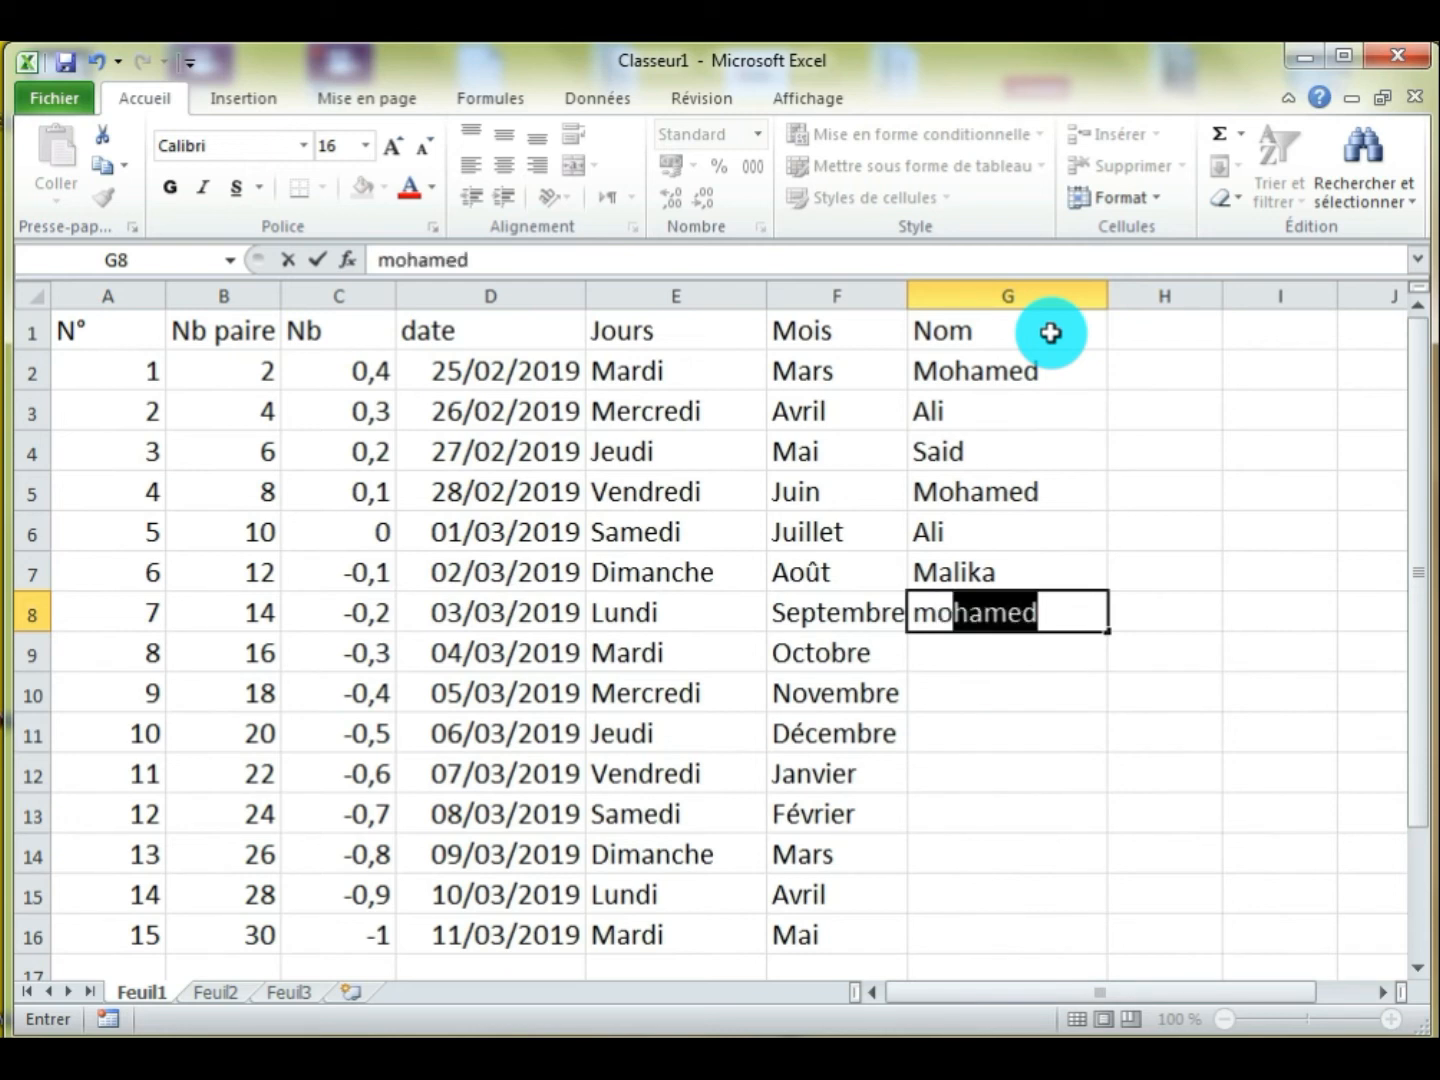
{"action": "key", "text": "Return"}
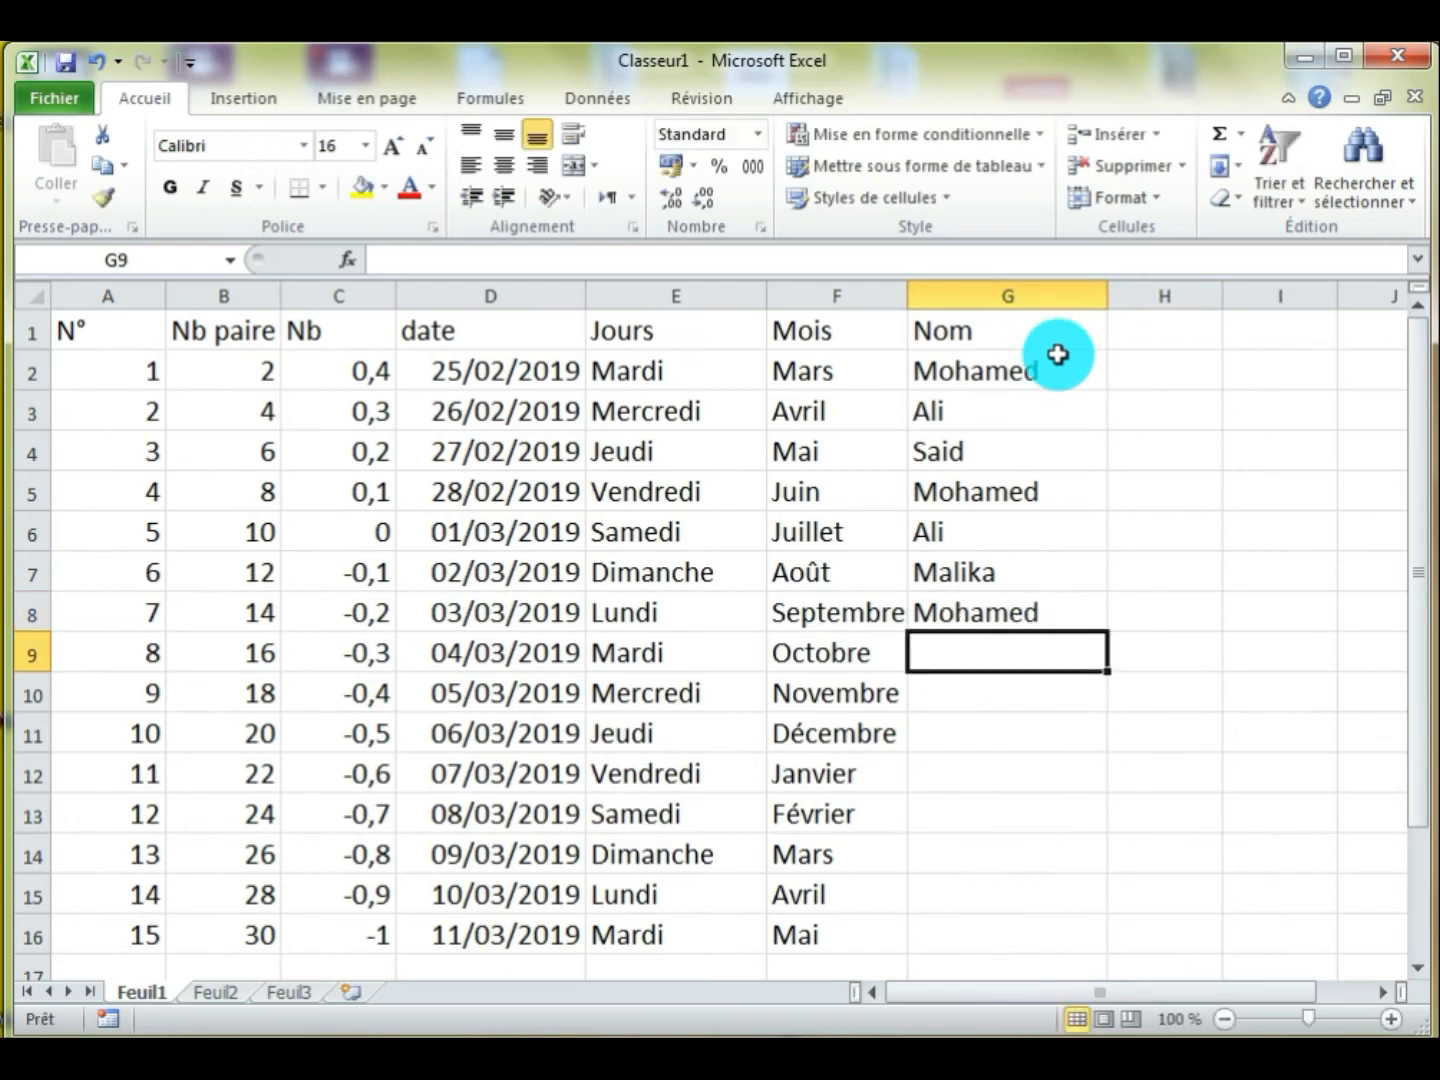
{"action": "type", "text": "m"}
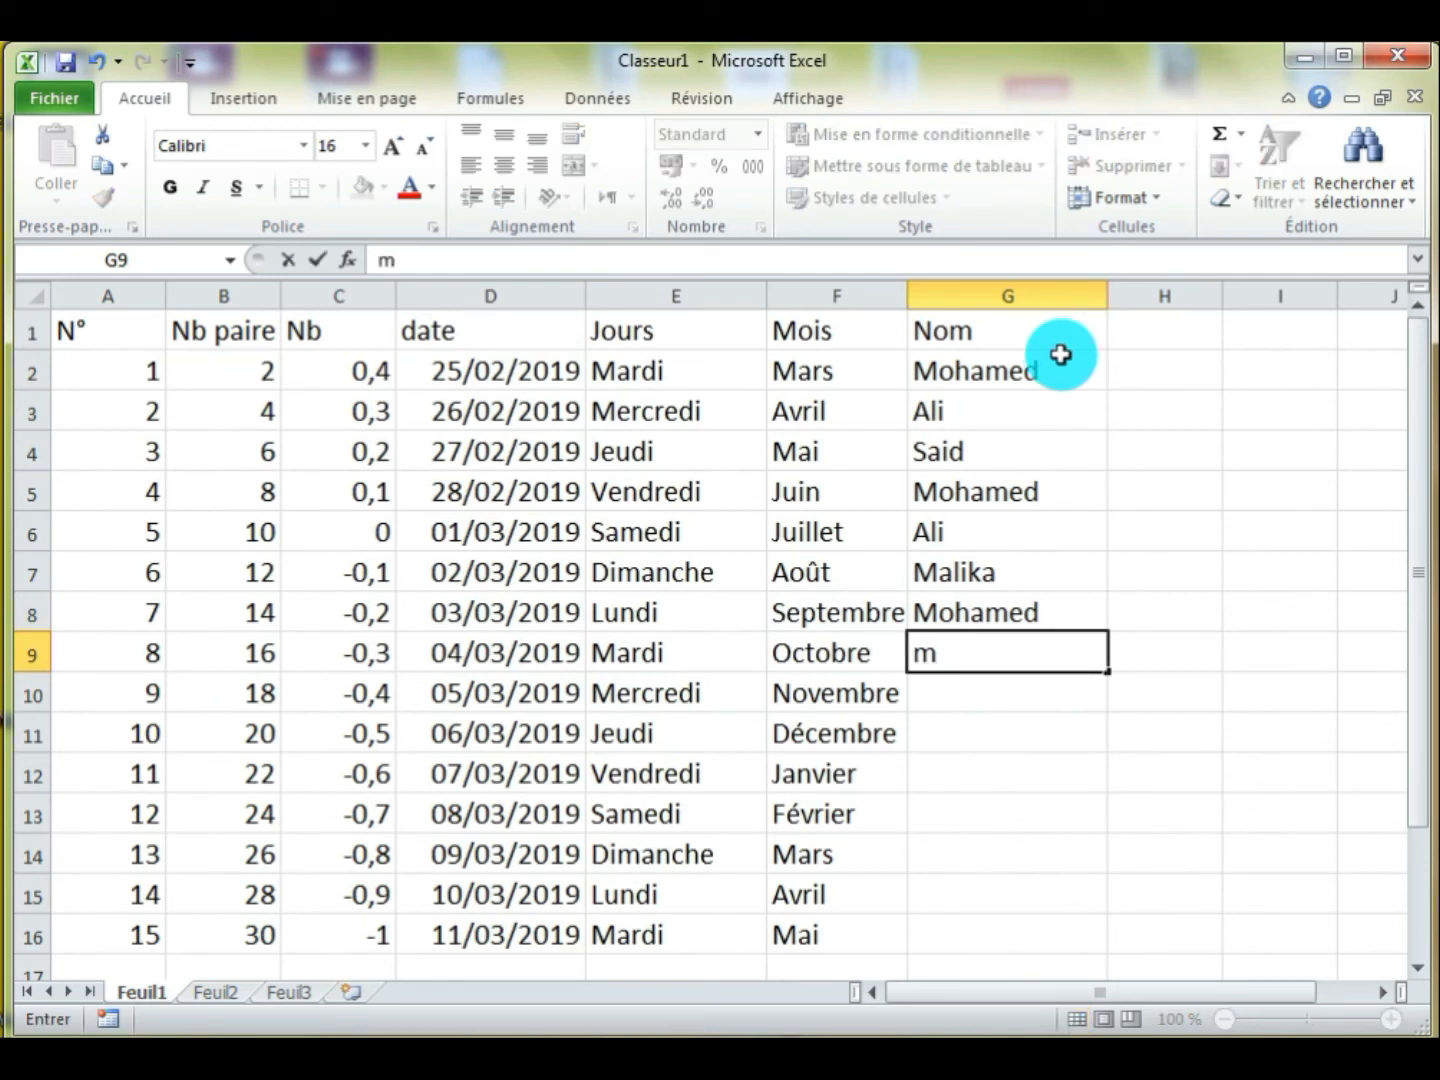
{"action": "type", "text": "a"}
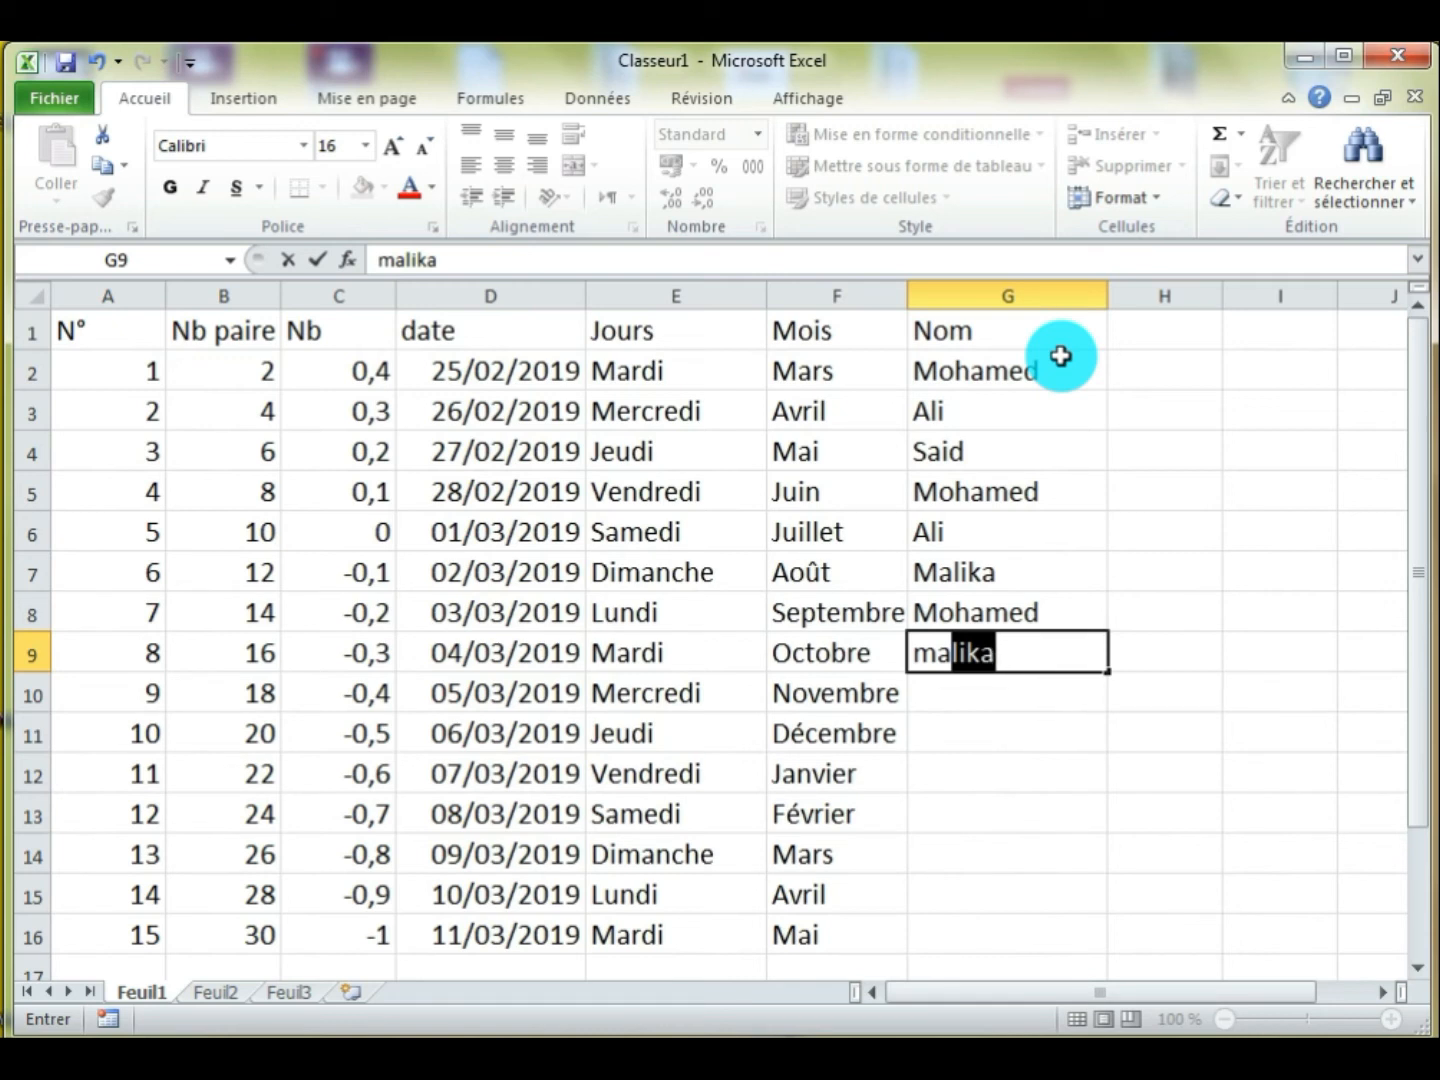
{"action": "key", "text": "Return"}
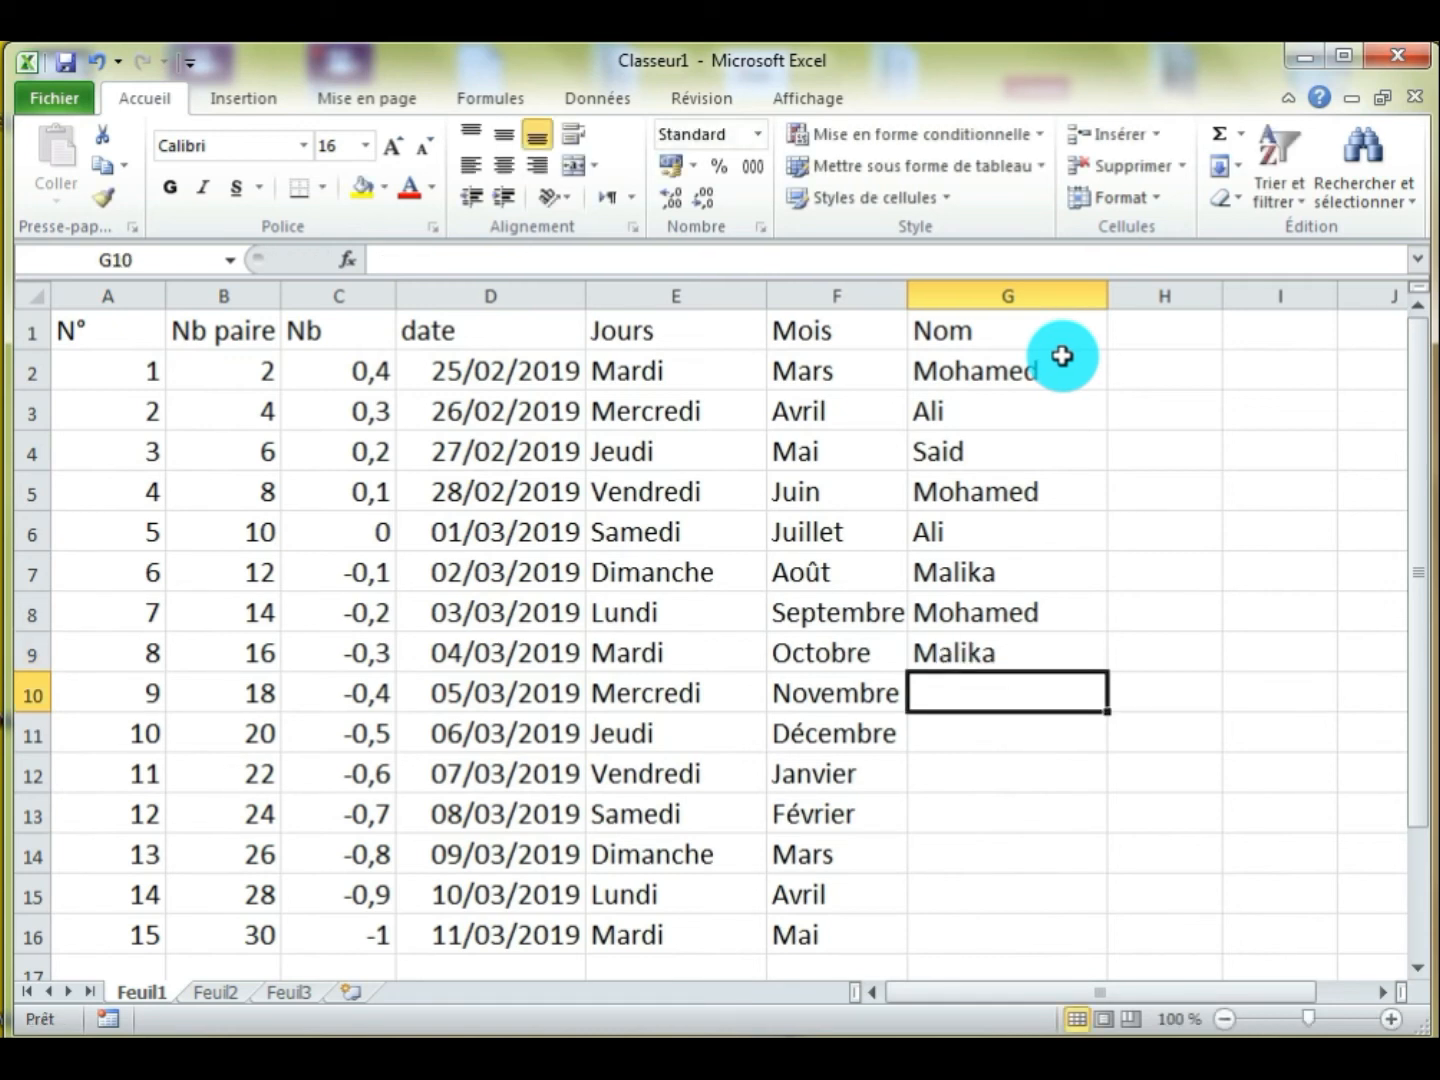